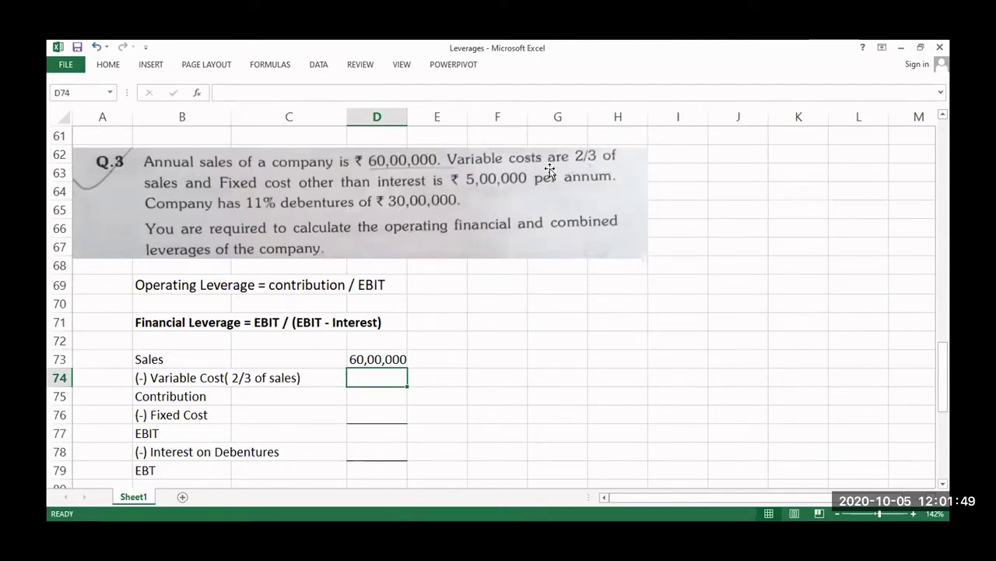
# Step: Enter the fixed cost of 5,00,000 in D76 of the Q.3 income statement
pyautogui.click(350, 415)
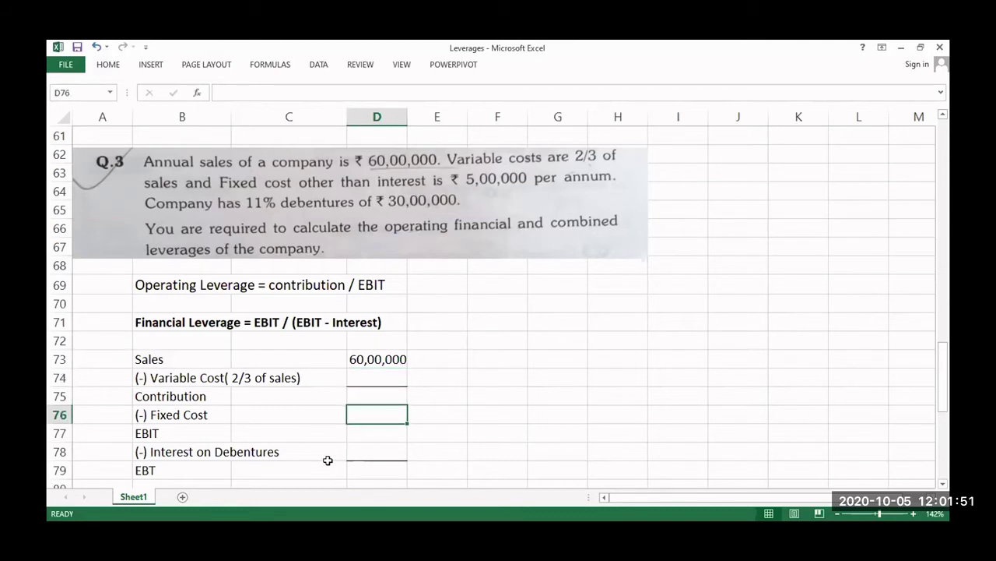
pyautogui.write('5,')
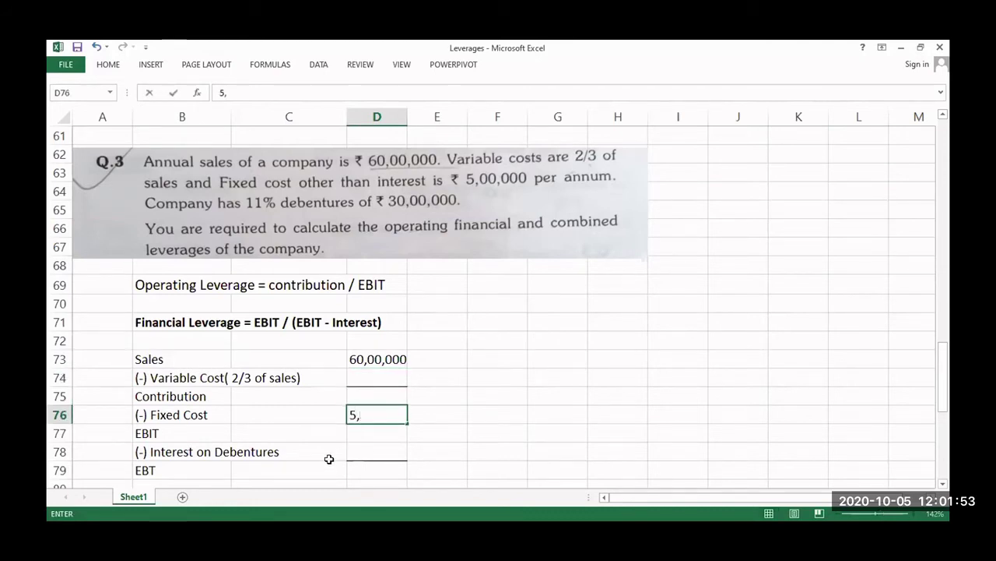
pyautogui.write('00,000')
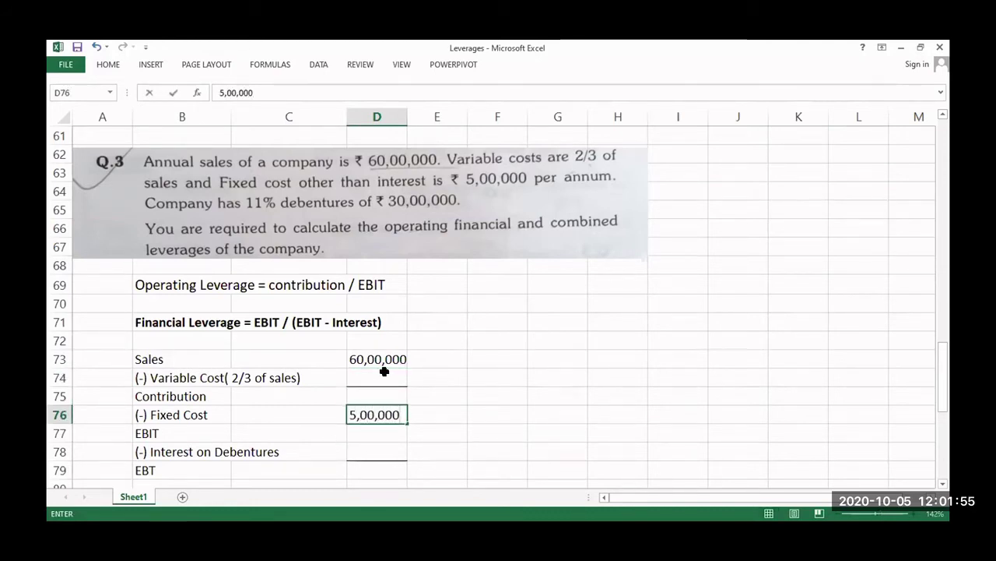
pyautogui.click(384, 373)
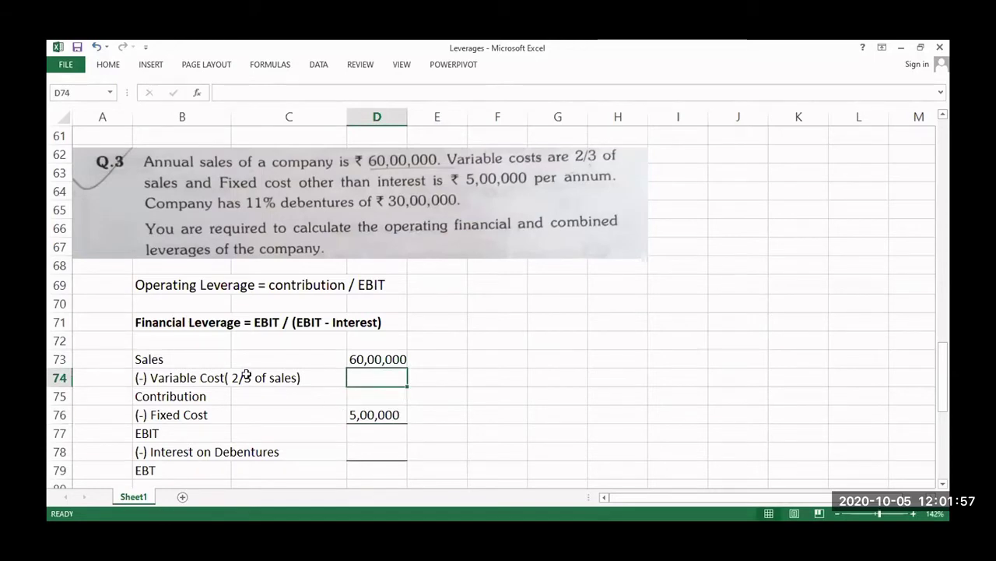
pyautogui.click(583, 267)
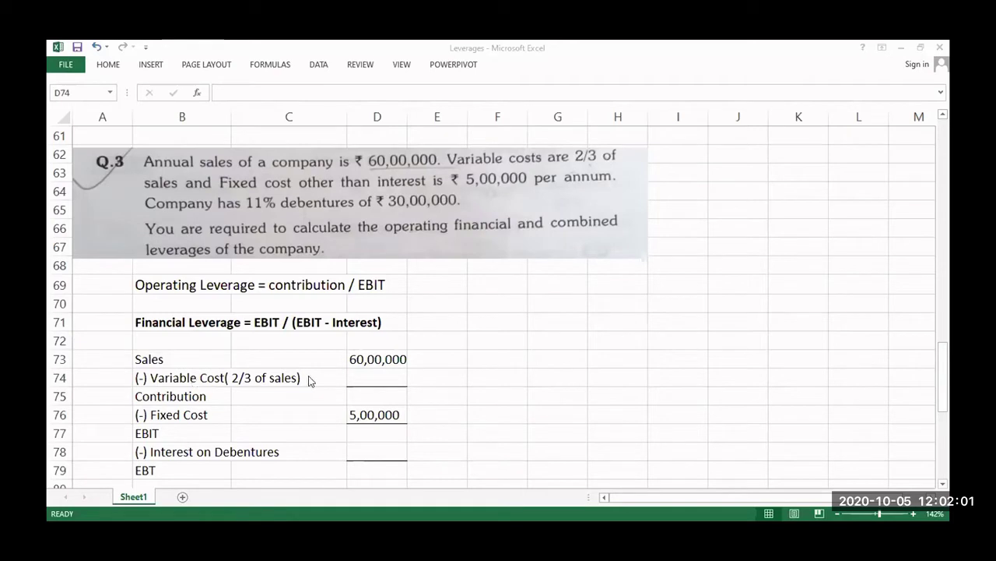
pyautogui.hotkey('alt', 'Tab')
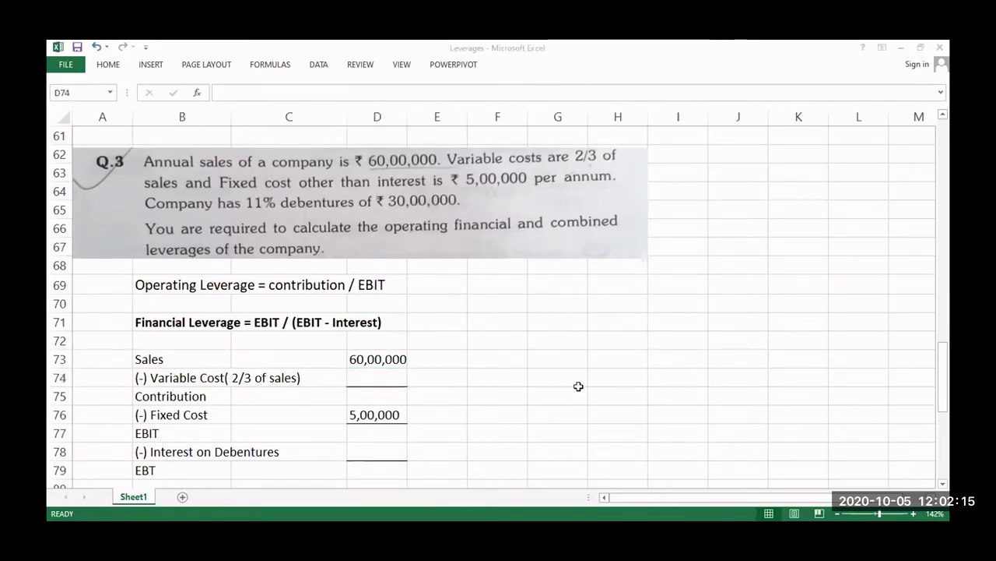
# Step: Enter variable cost 40,00,000 and contribution 20,00,000 in the income statement
pyautogui.click(379, 380)
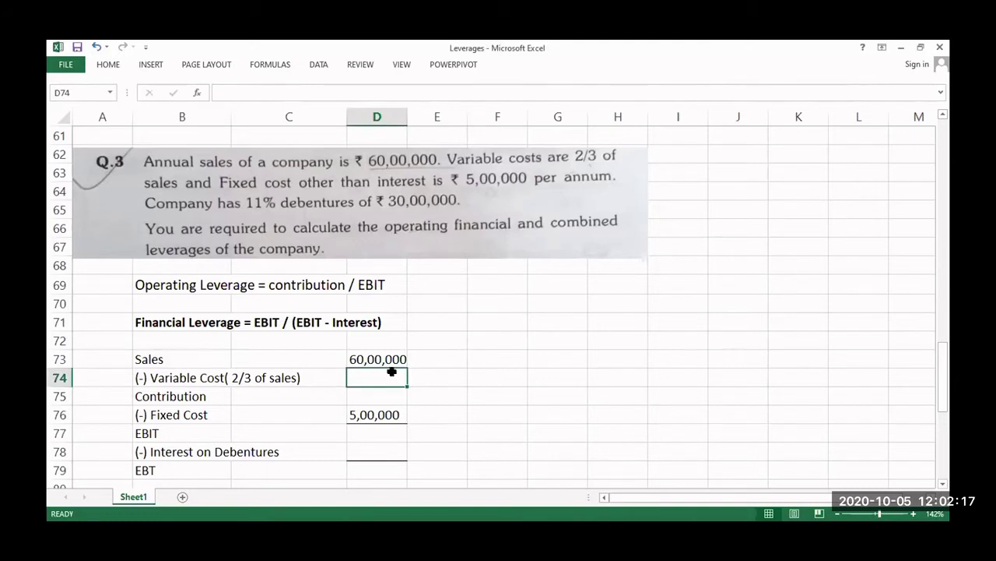
pyautogui.write('40,')
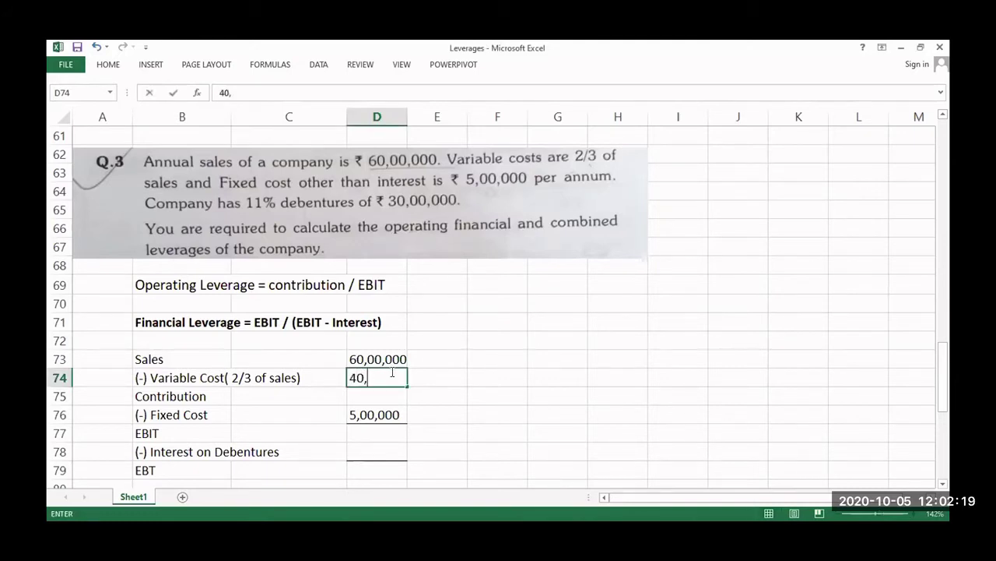
pyautogui.write('00,0')
pyautogui.press('BackSpace')
pyautogui.write(',000')
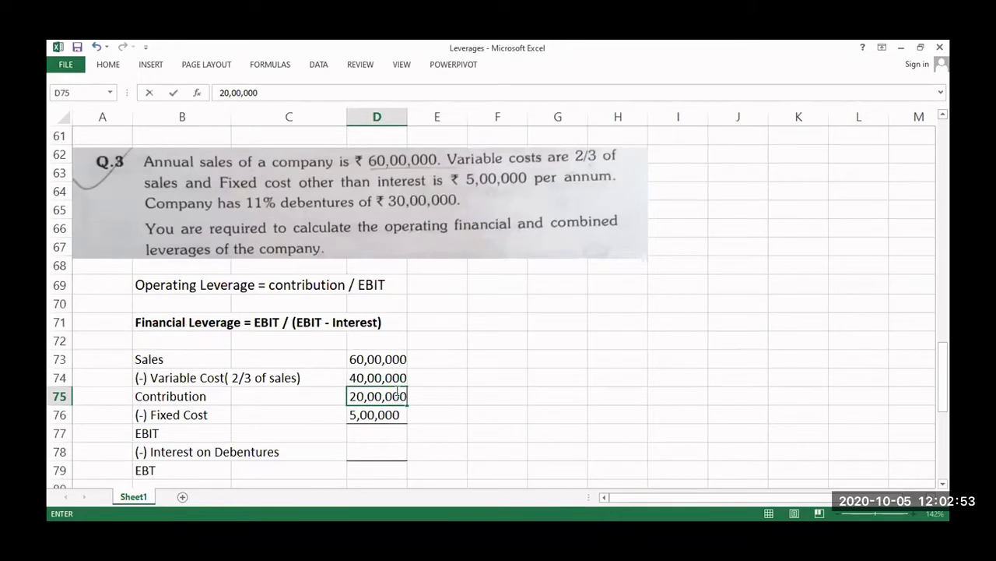
pyautogui.click(382, 447)
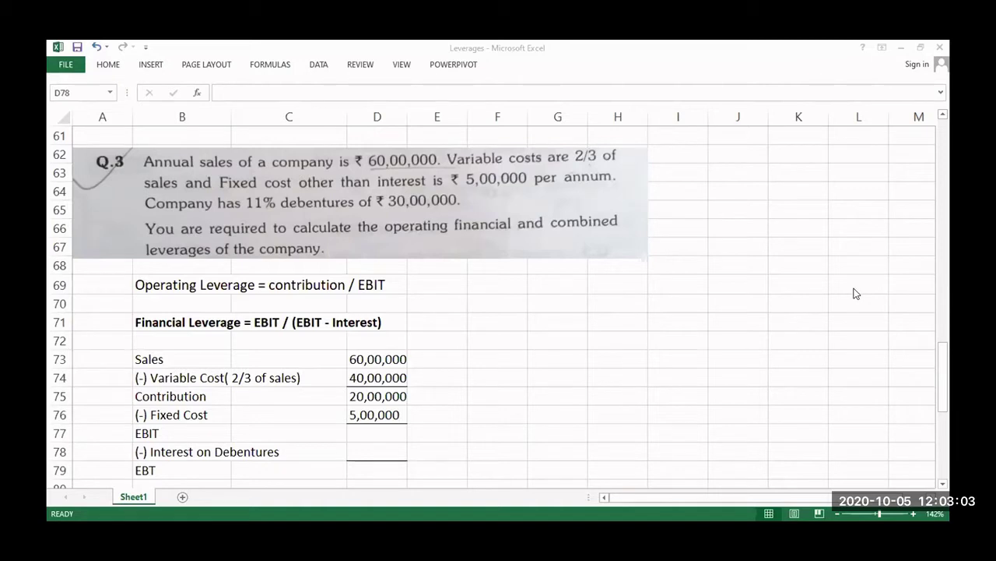
pyautogui.click(352, 434)
pyautogui.click(377, 453)
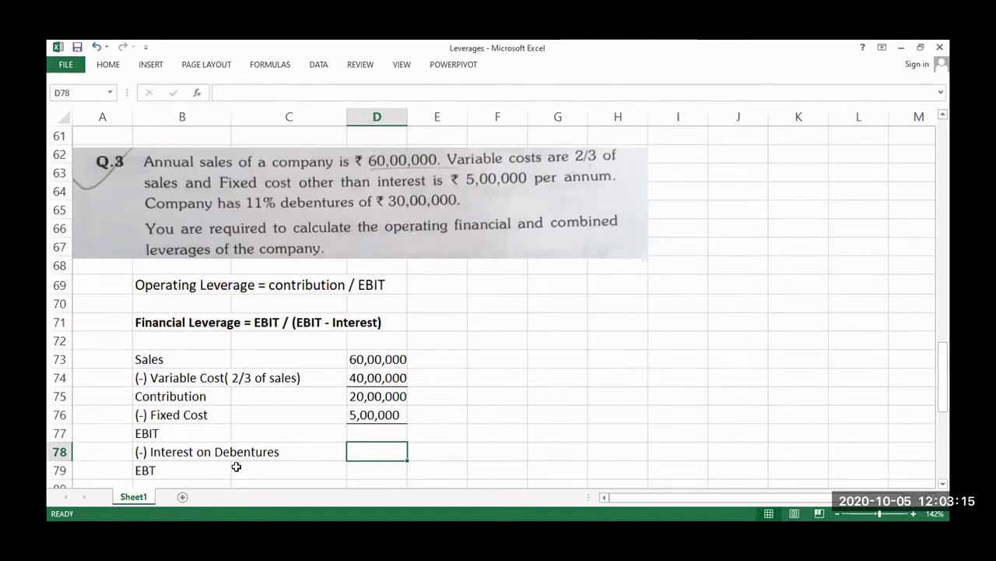
# Step: Fill in debenture interest 3,30,000, EBIT 15,00,000 and EBT 11,70,000
pyautogui.write('3.3')
pyautogui.press('BackSpace')
pyautogui.press('BackSpace')
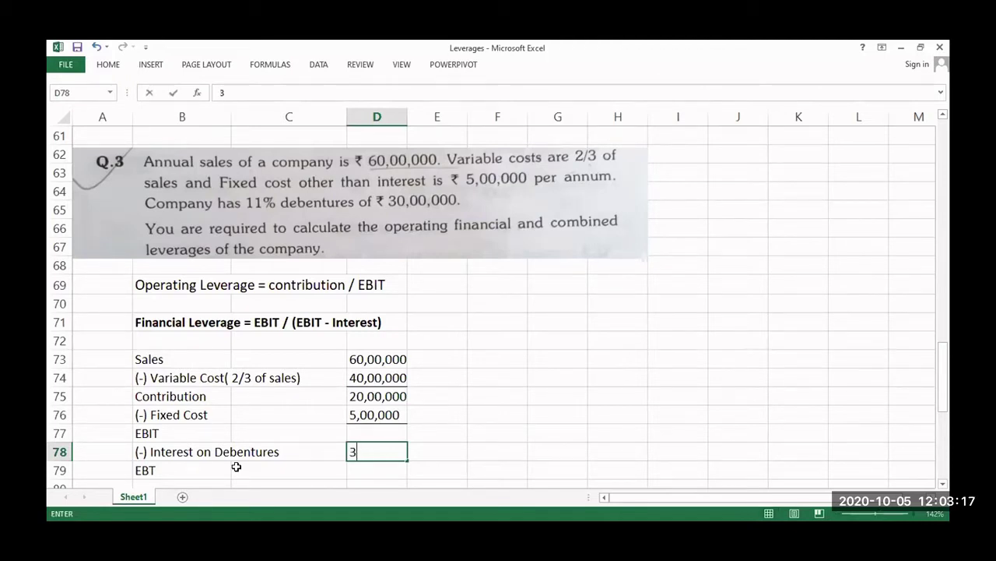
pyautogui.write(',30,000')
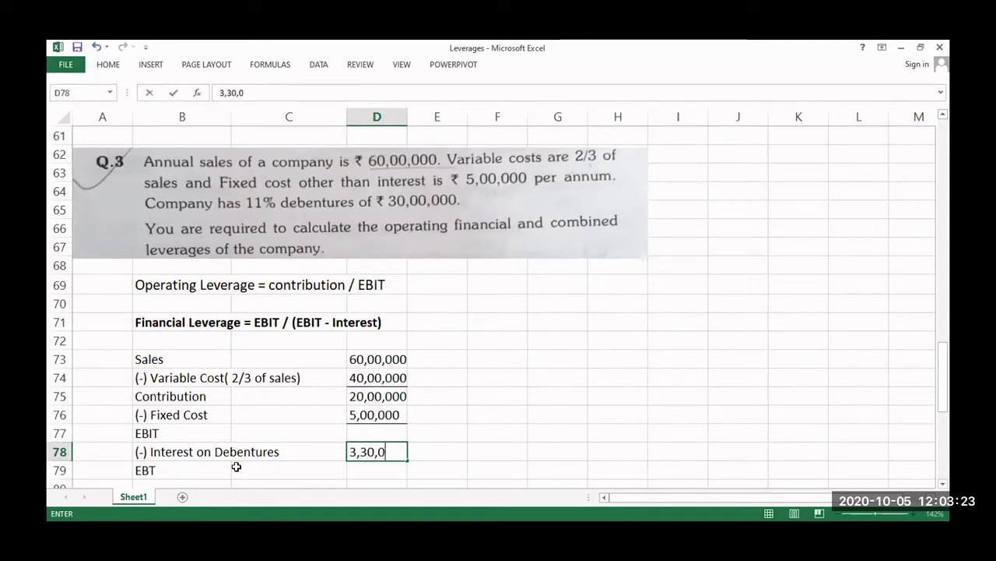
pyautogui.click(396, 429)
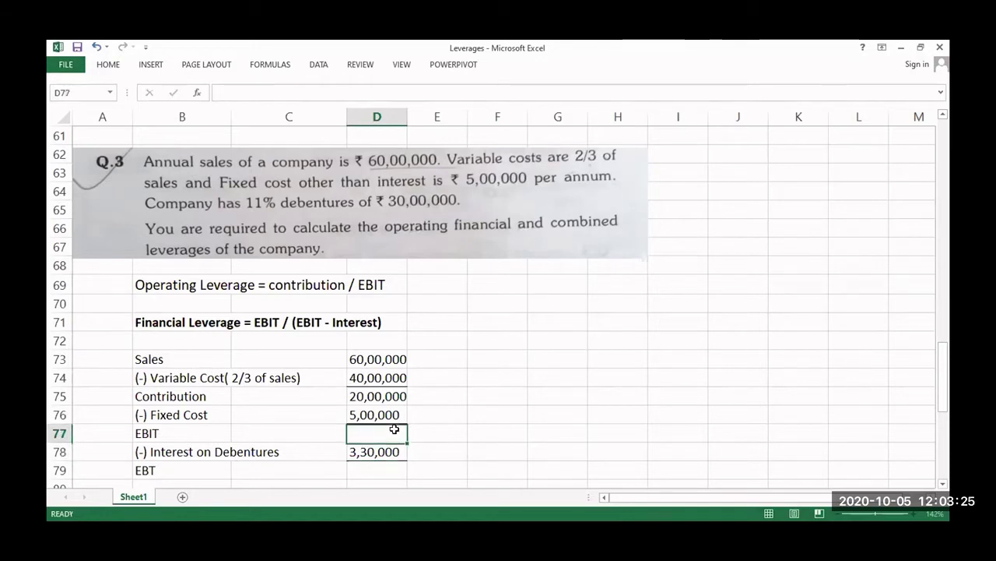
pyautogui.write('15,')
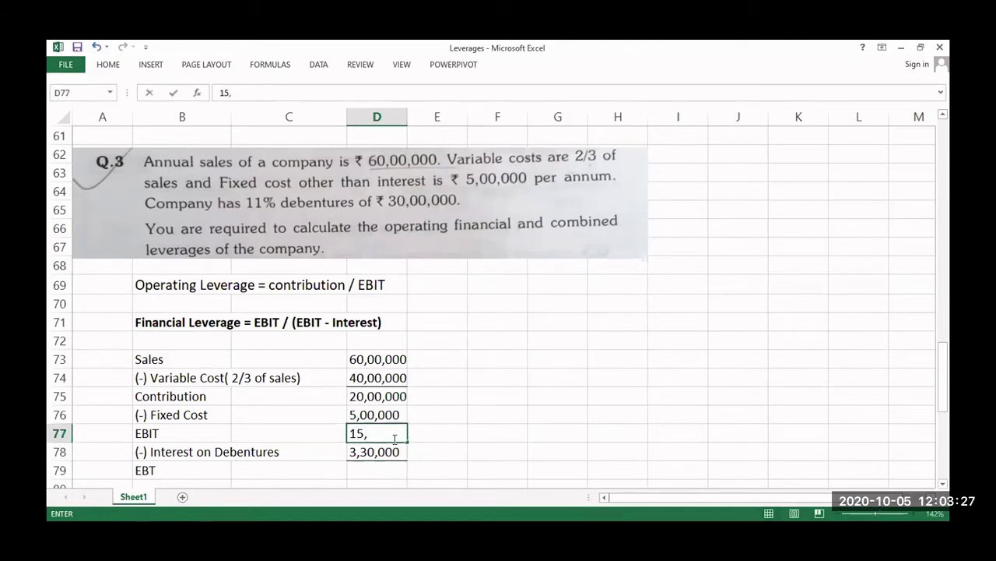
pyautogui.write('00,000')
pyautogui.click(371, 468)
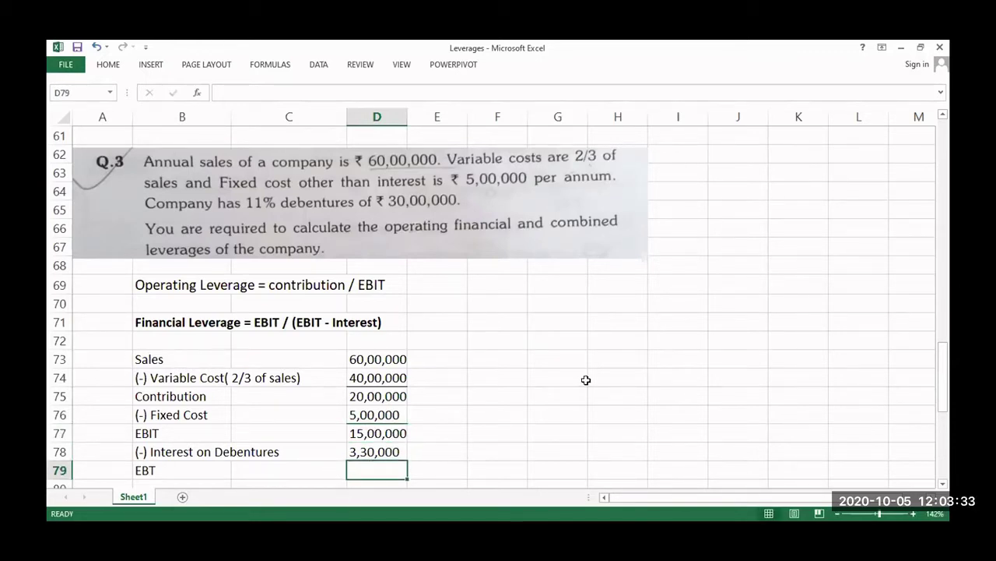
pyautogui.write('11,70,00')
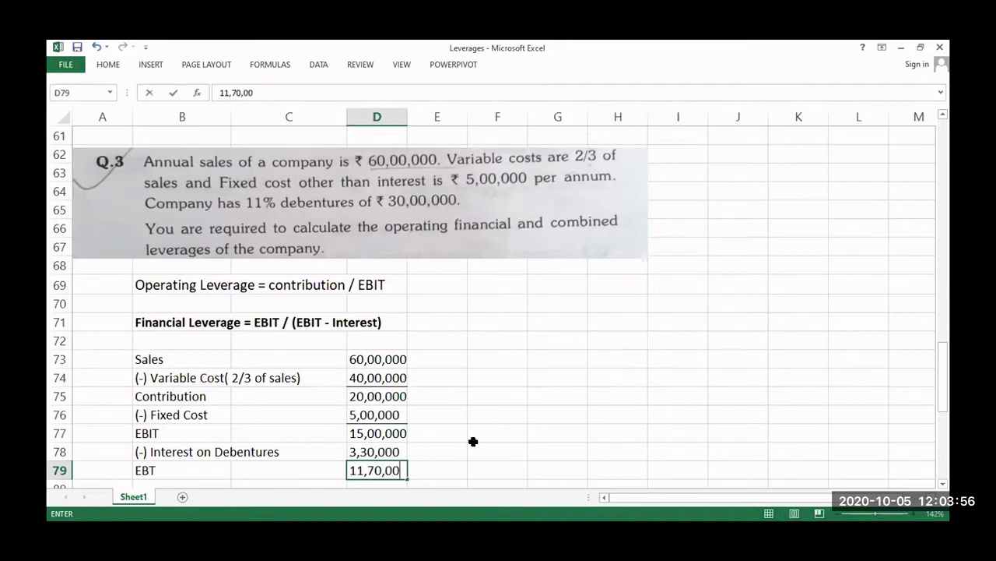
pyautogui.write('0')
pyautogui.click(185, 470)
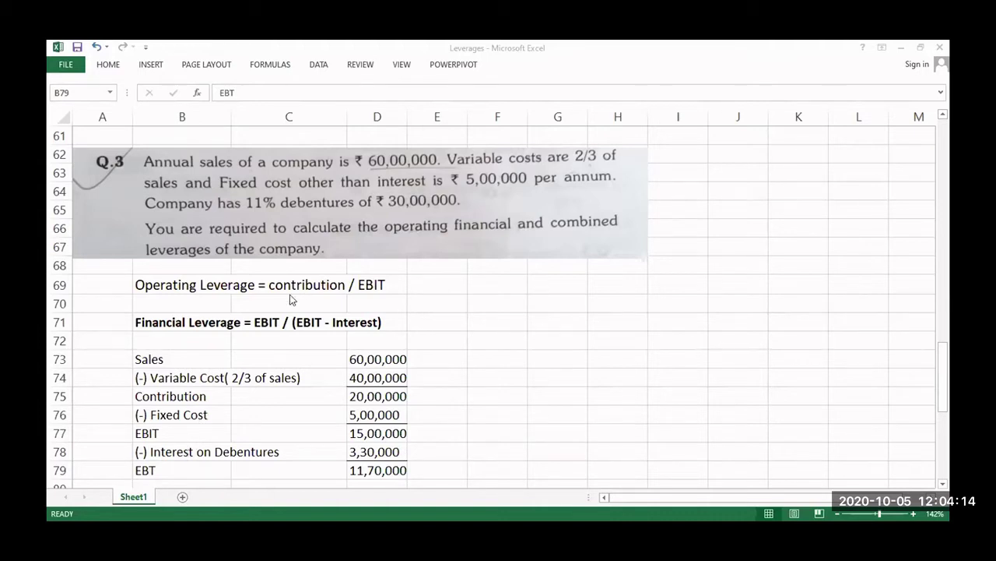
# Step: Move the Operating and Financial Leverage formula notes below the statement into rows 81 and 83
pyautogui.click(486, 284)
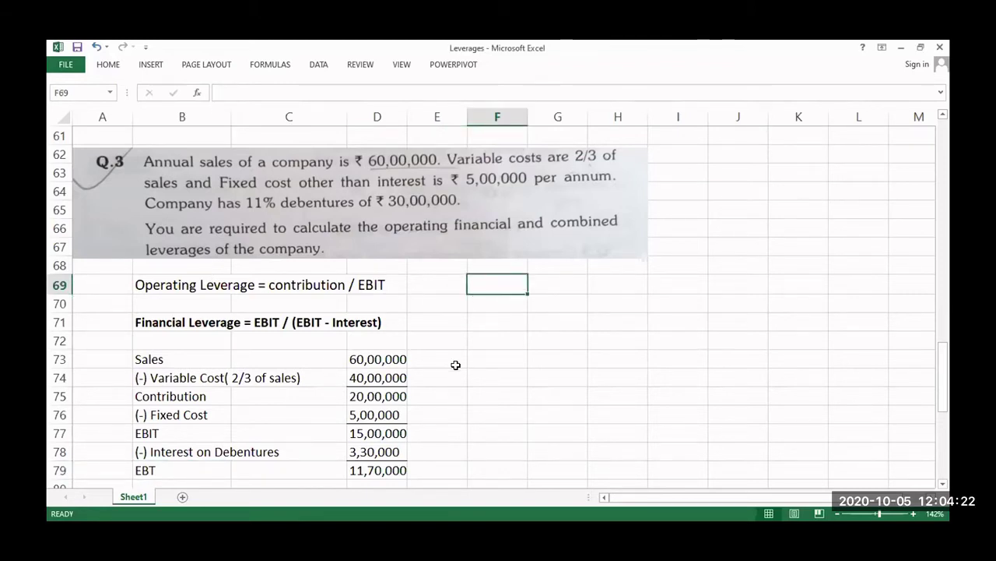
pyautogui.click(204, 284)
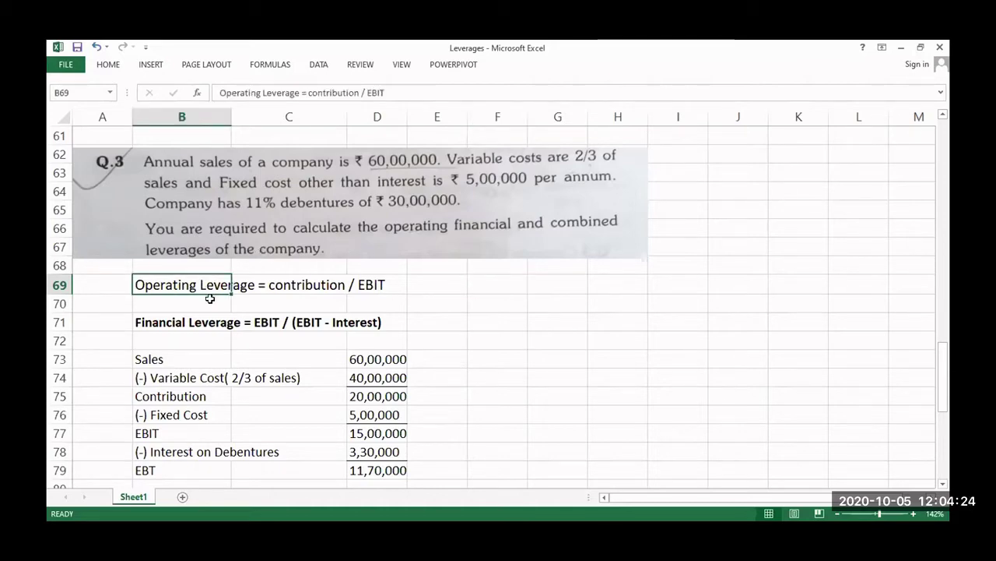
pyautogui.hotkey('ctrl', 'c')
pyautogui.scroll(-2, 207, 378)
pyautogui.click(180, 396)
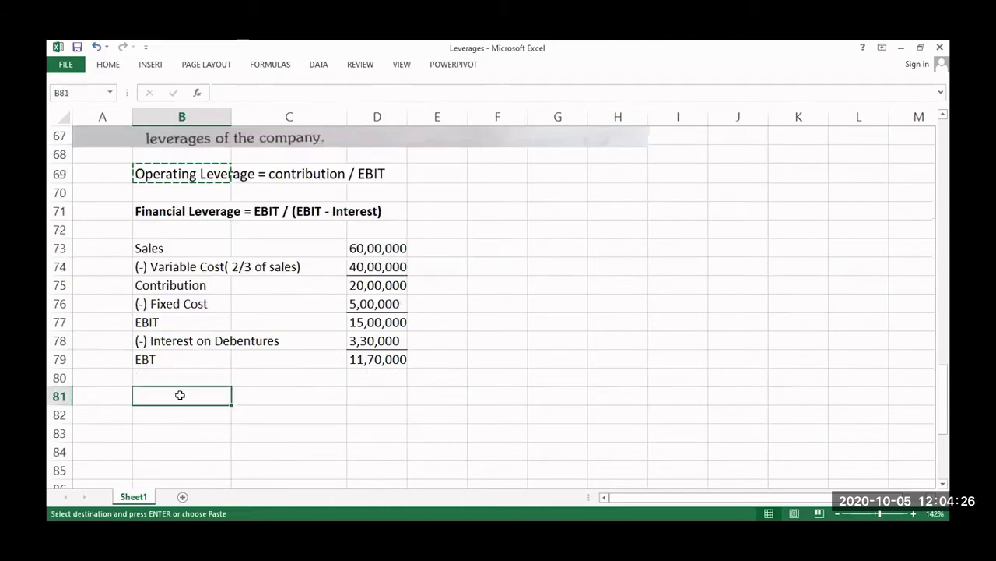
pyautogui.hotkey('ctrl', 'v')
pyautogui.click(196, 207)
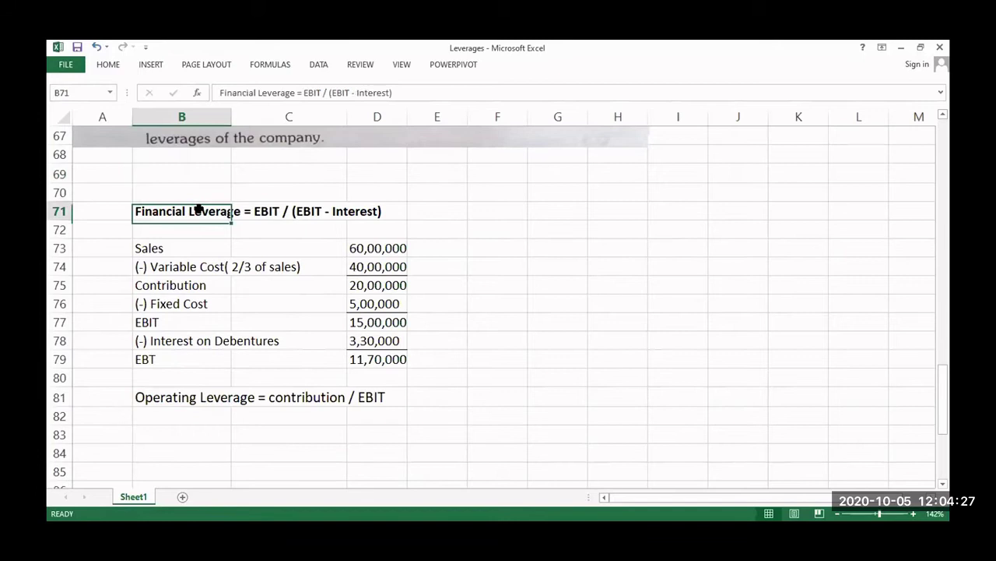
pyautogui.hotkey('ctrl', 'c')
pyautogui.click(199, 433)
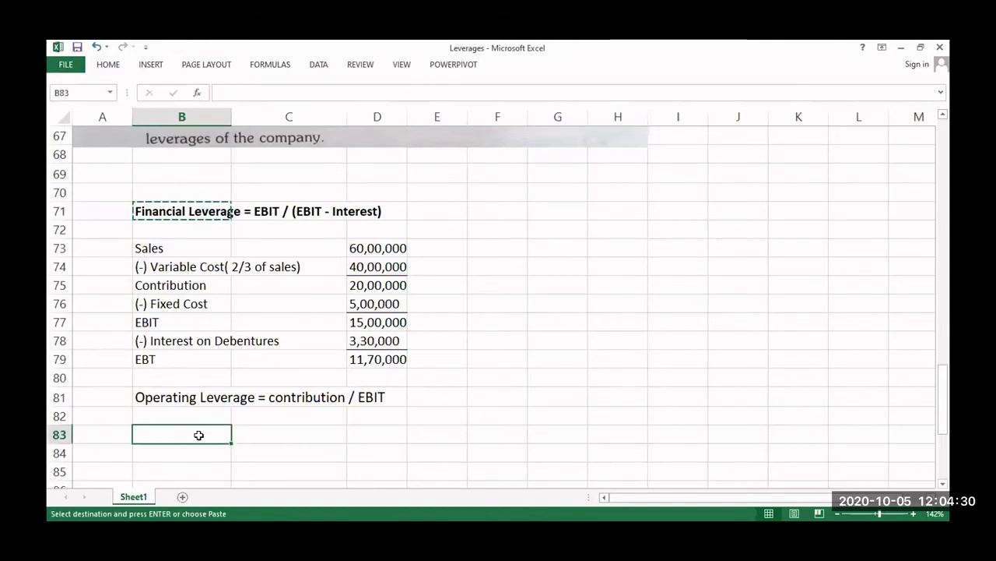
pyautogui.hotkey('ctrl', 'v')
pyautogui.click(415, 397)
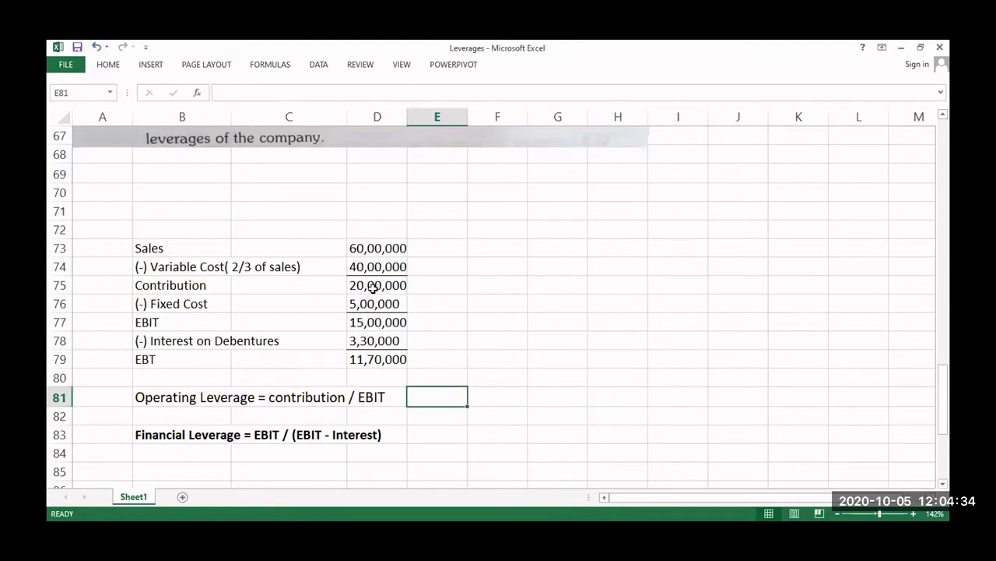
# Step: Write the operating leverage working '20,00,000/15,00,000 = 1.33 Times' in E81
pyautogui.write('20,')
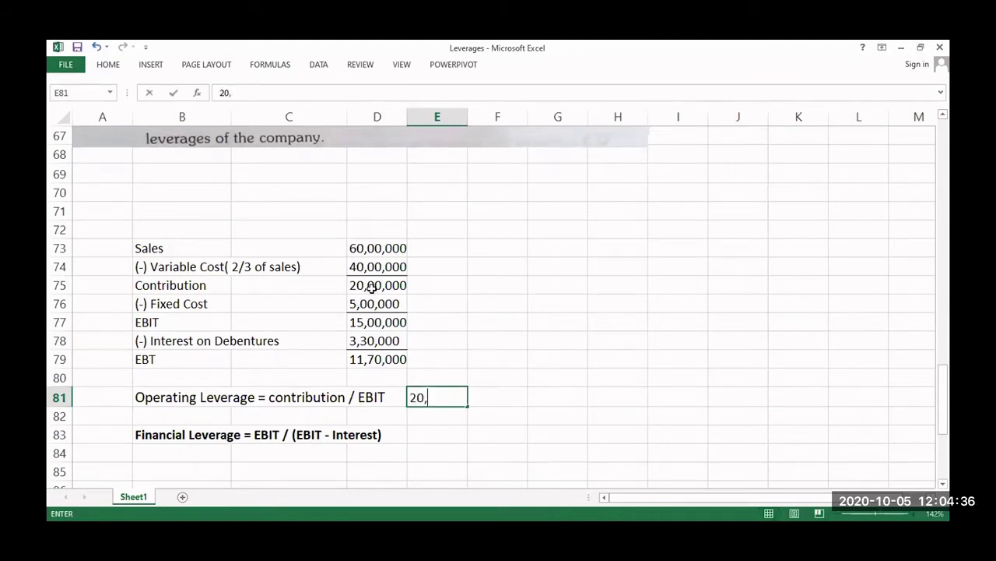
pyautogui.write('00,000')
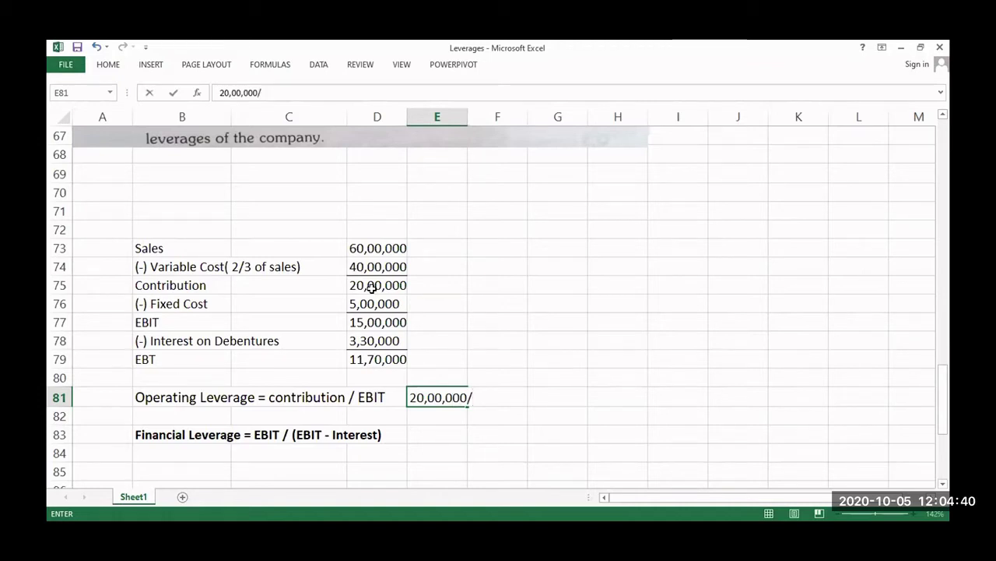
pyautogui.write('/15,00,000')
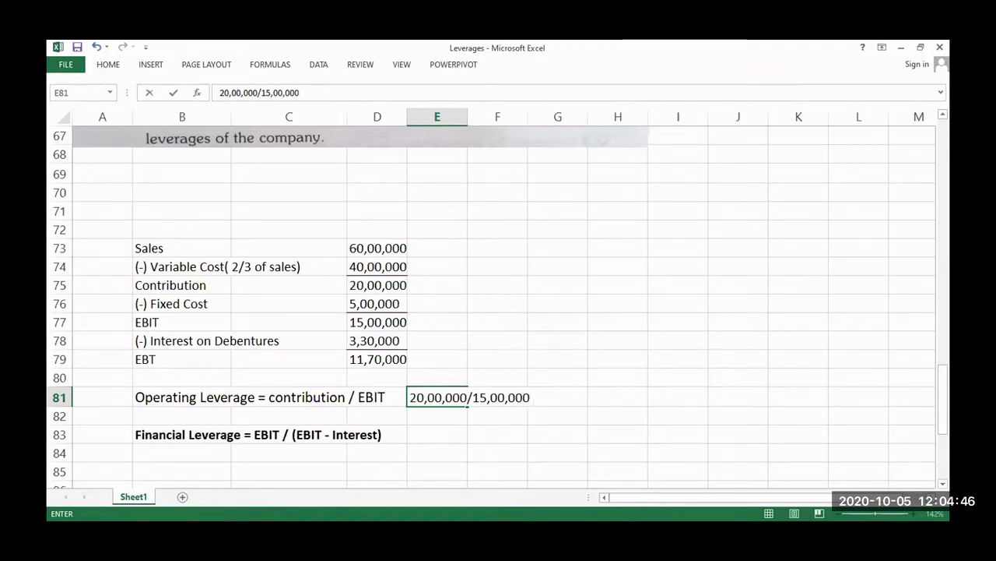
pyautogui.write(' =')
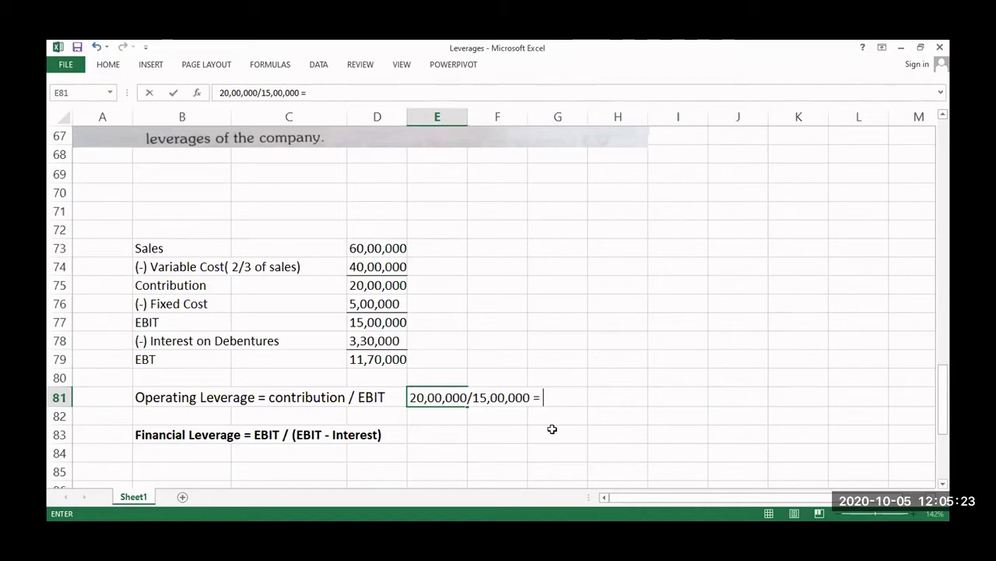
pyautogui.write('1.33 T')
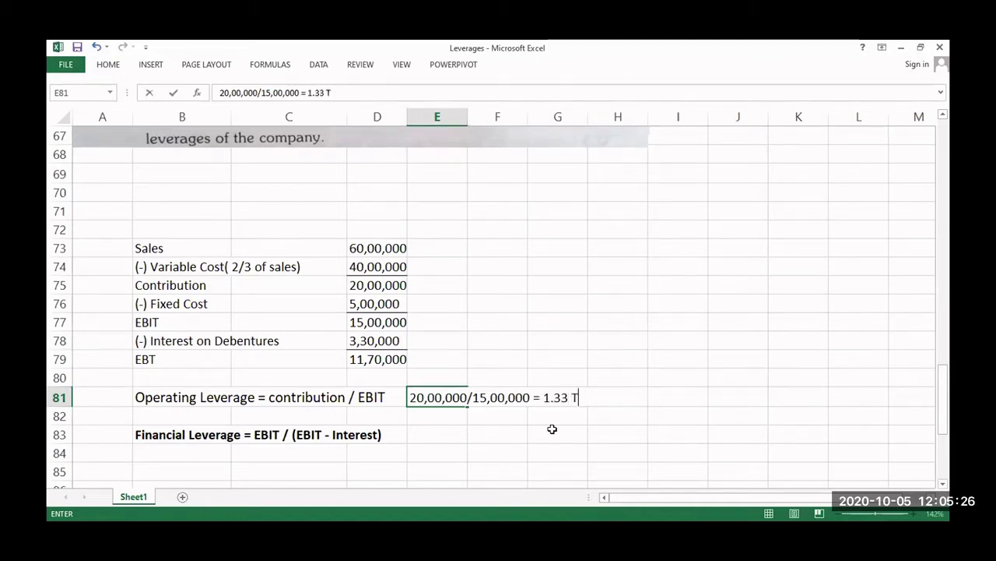
pyautogui.write('imes')
pyautogui.click(443, 428)
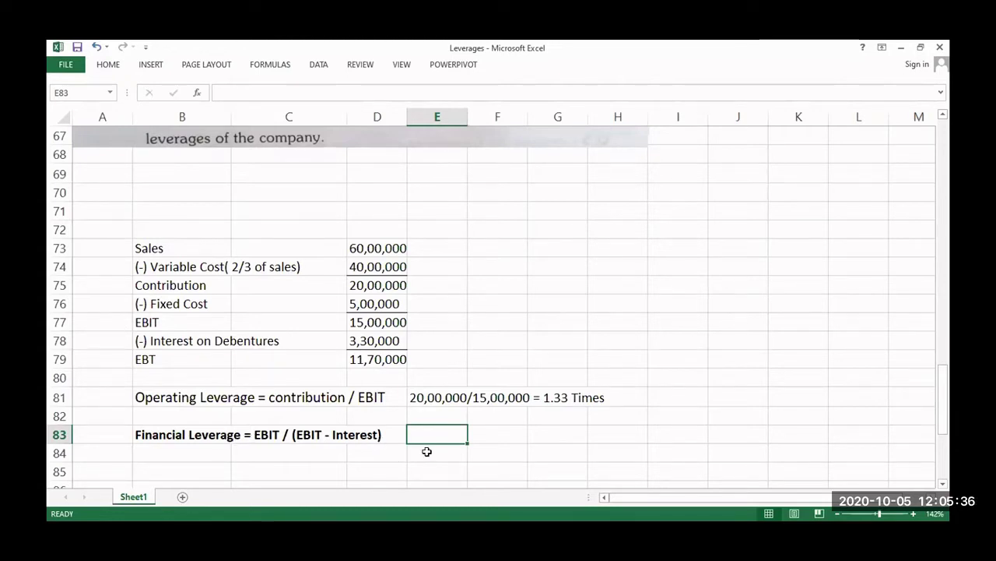
# Step: Write the financial leverage working '15,00,000/ 11,70,000 = 1.28 Times' in E83
pyautogui.write('15')
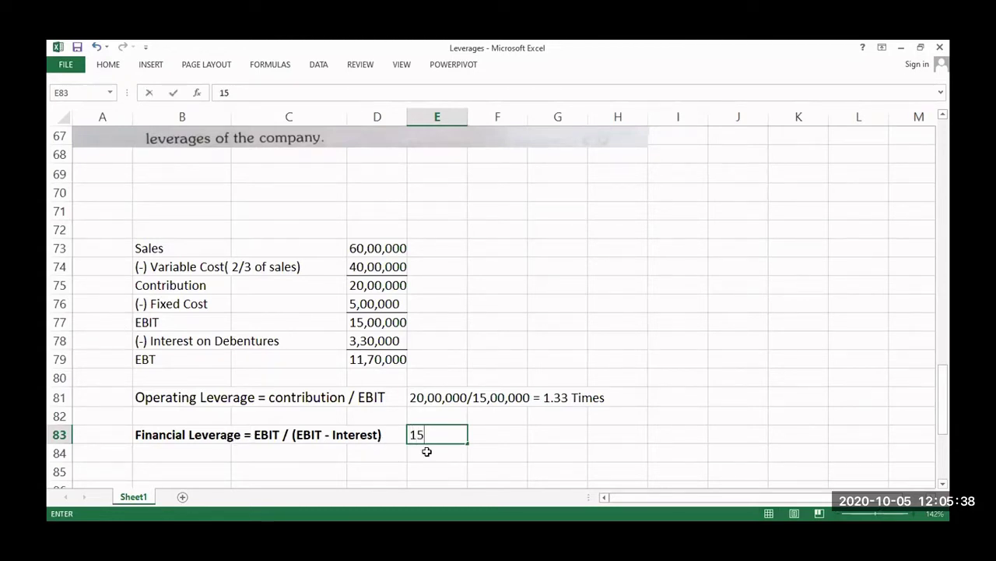
pyautogui.write(',00,000')
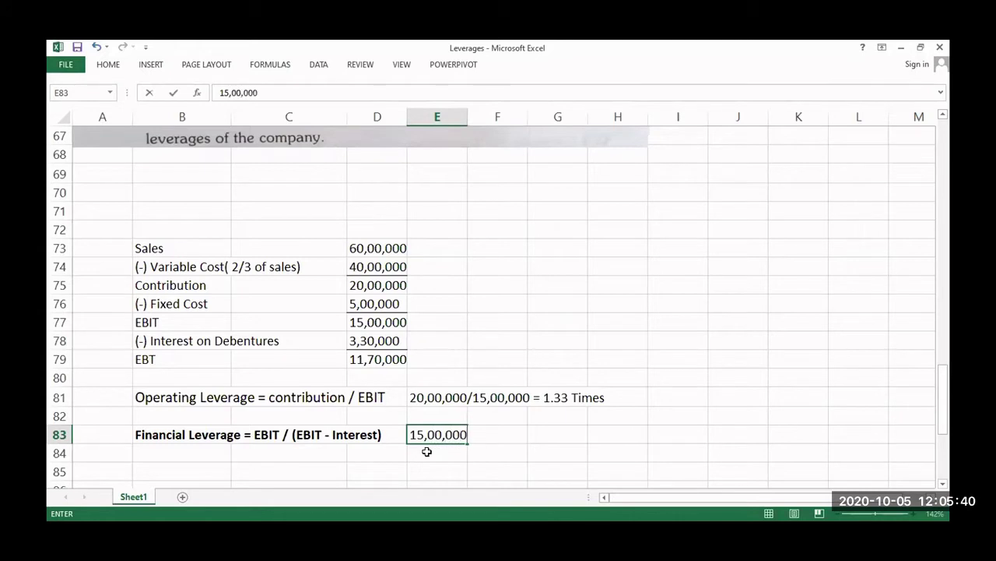
pyautogui.write('/ 11,70,000 =')
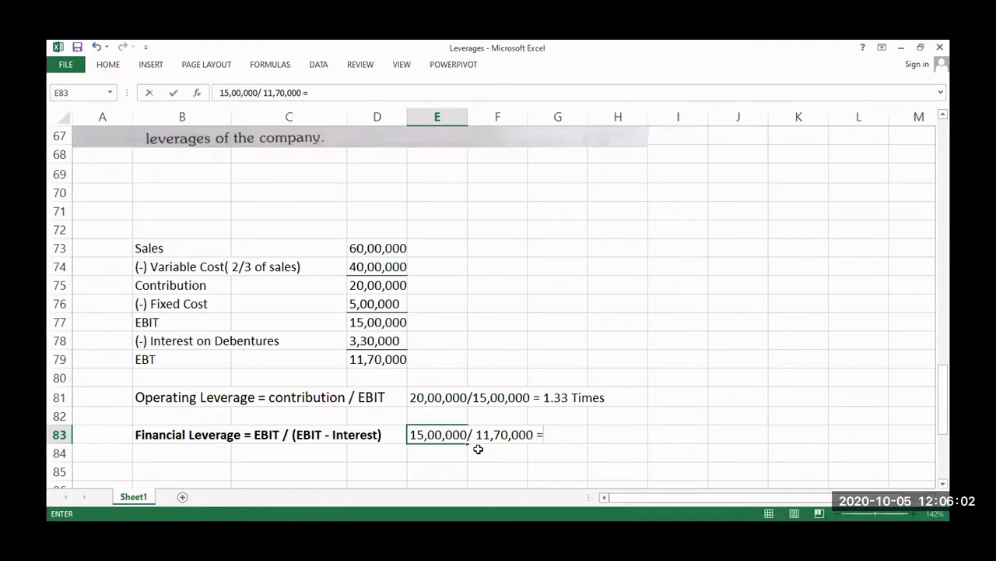
pyautogui.write('1.28 Times')
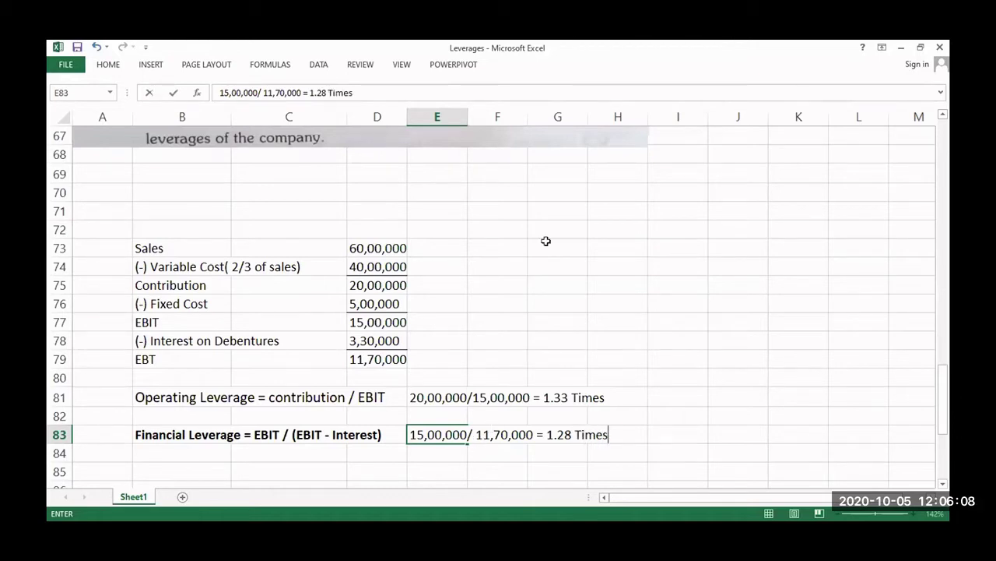
pyautogui.click(545, 141)
# Step: Add the combined leverage line in B85: Operating * Financial Leverage = 1.33* 1.28 = 1.70 Times
pyautogui.click(174, 469)
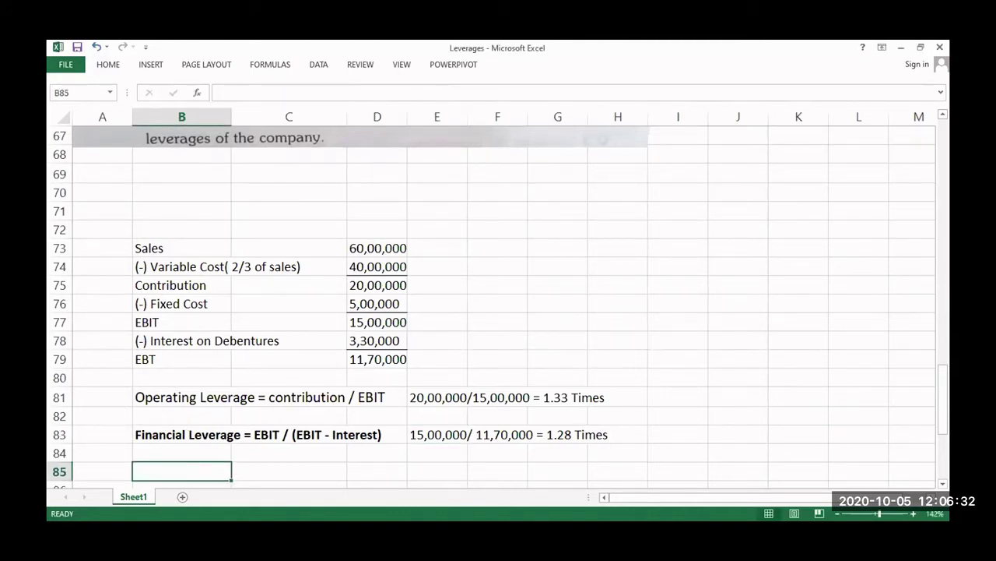
pyautogui.write('Comb')
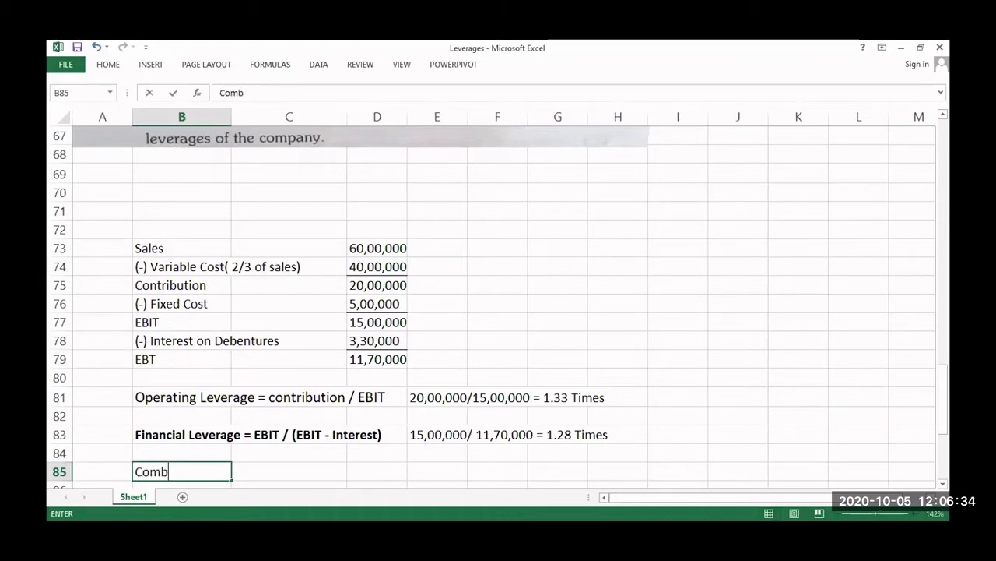
pyautogui.write('ined Leverage = Operating Leverage')
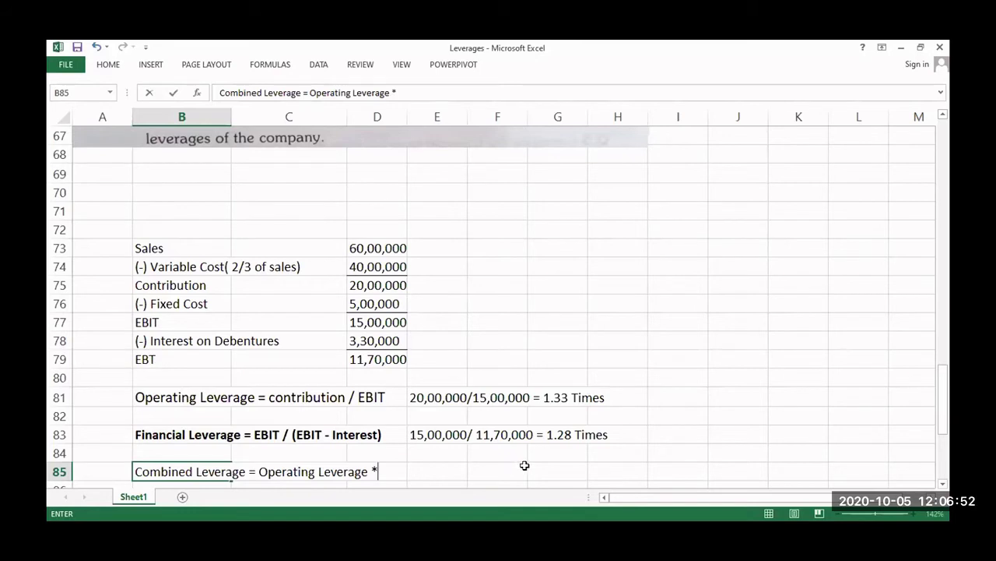
pyautogui.write(' * Financial ')
pyautogui.write('Leverage')
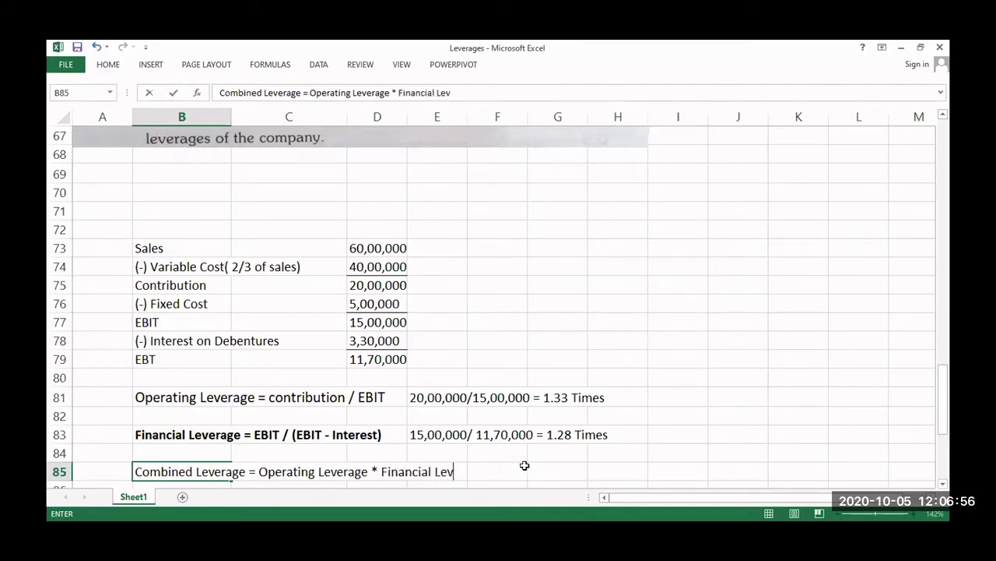
pyautogui.write(' = ')
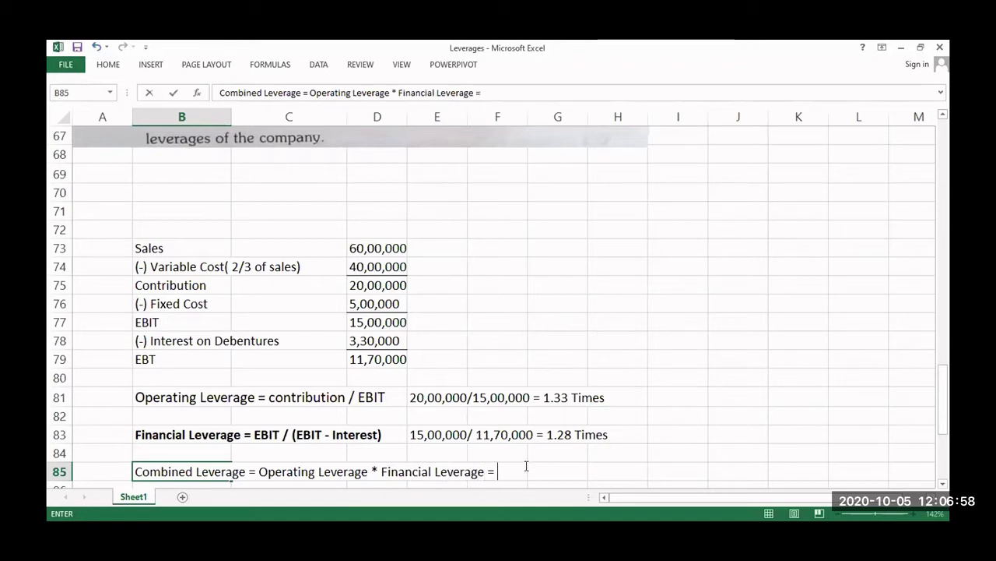
pyautogui.write('1.33')
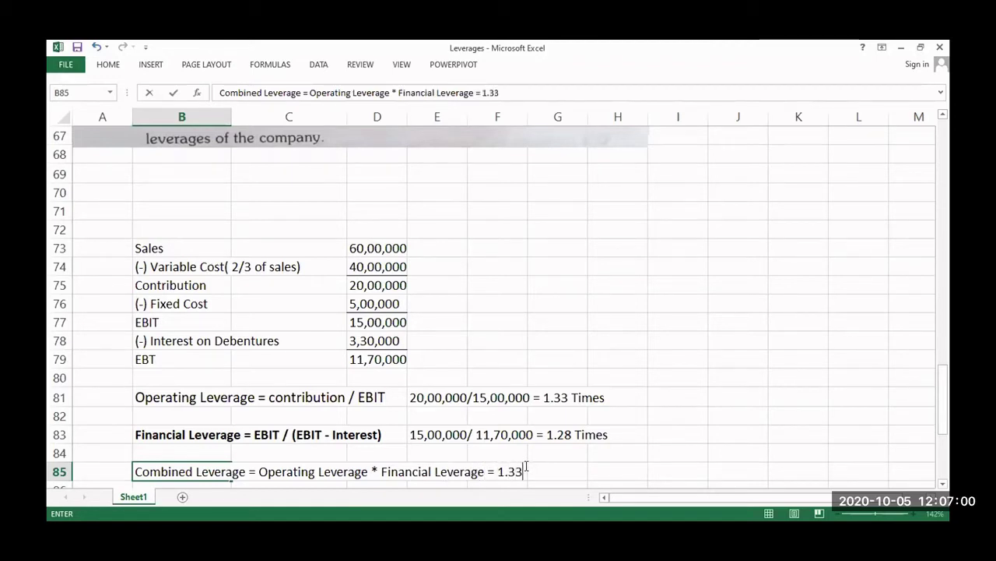
pyautogui.write('* 1.25')
pyautogui.press('BackSpace')
pyautogui.write('8 ')
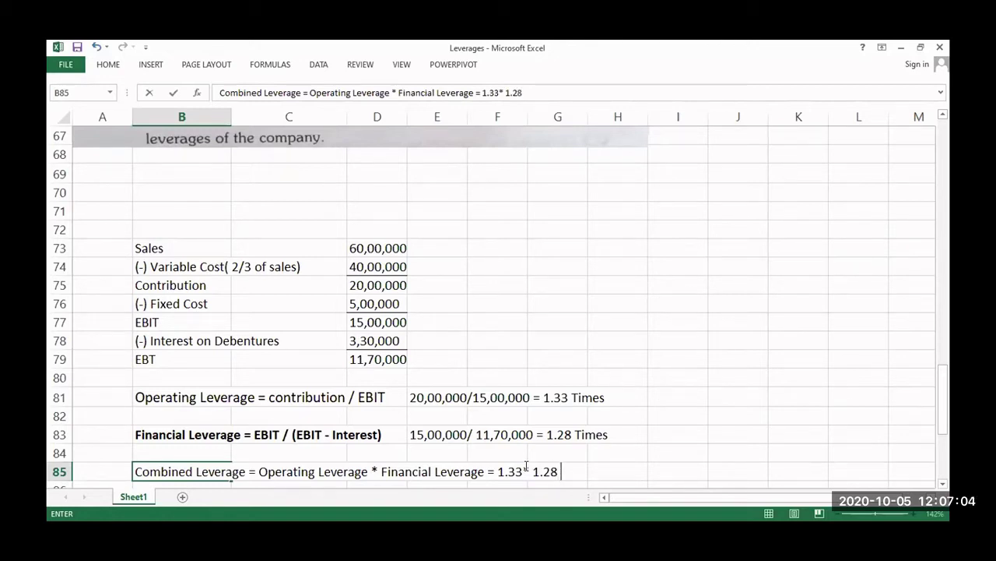
pyautogui.write('=')
pyautogui.write('1.70 T')
pyautogui.write('imes')
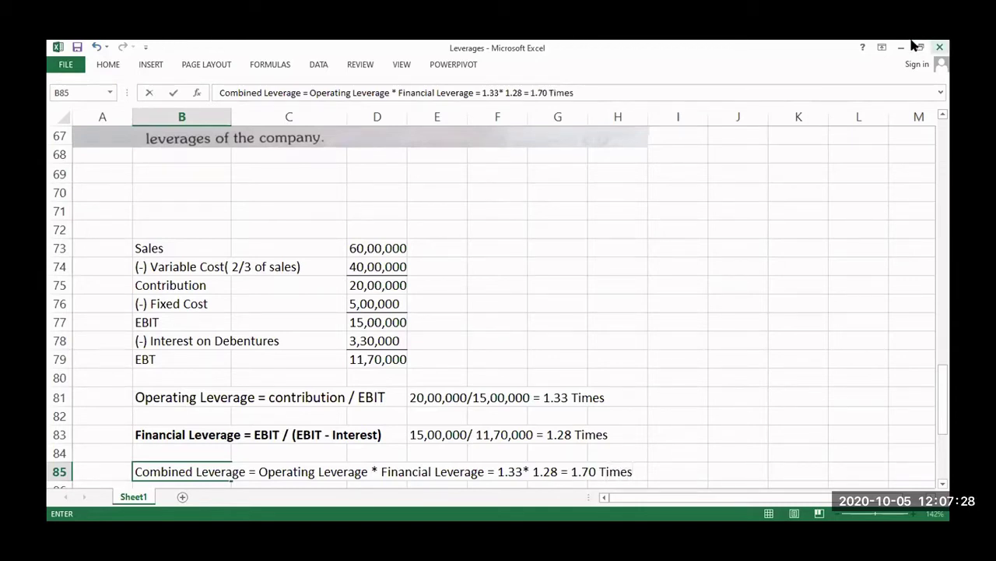
pyautogui.click(851, 38)
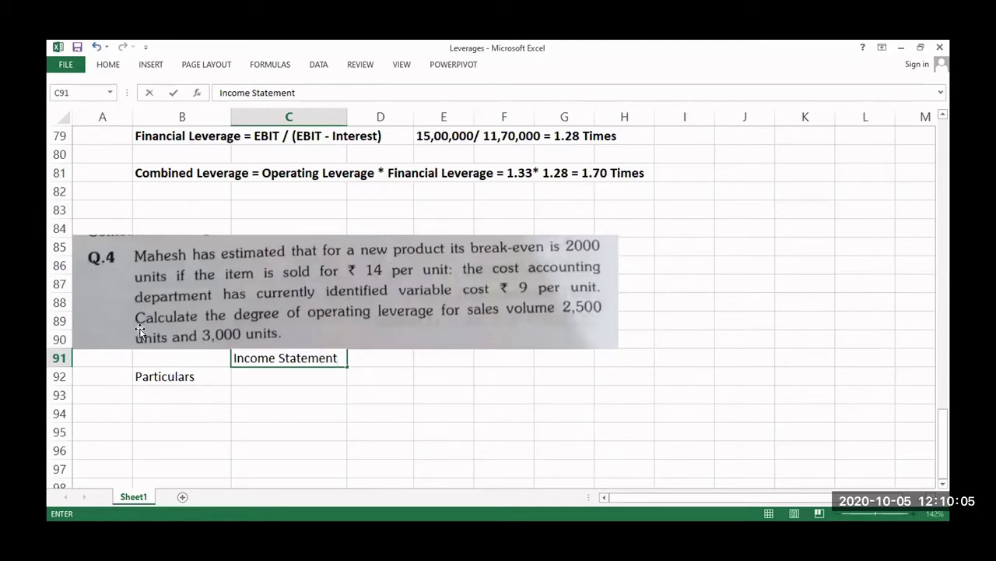
# Step: Head the Q.4 income statement columns '2500 units' and '3000 units' beside Particulars
pyautogui.click(269, 373)
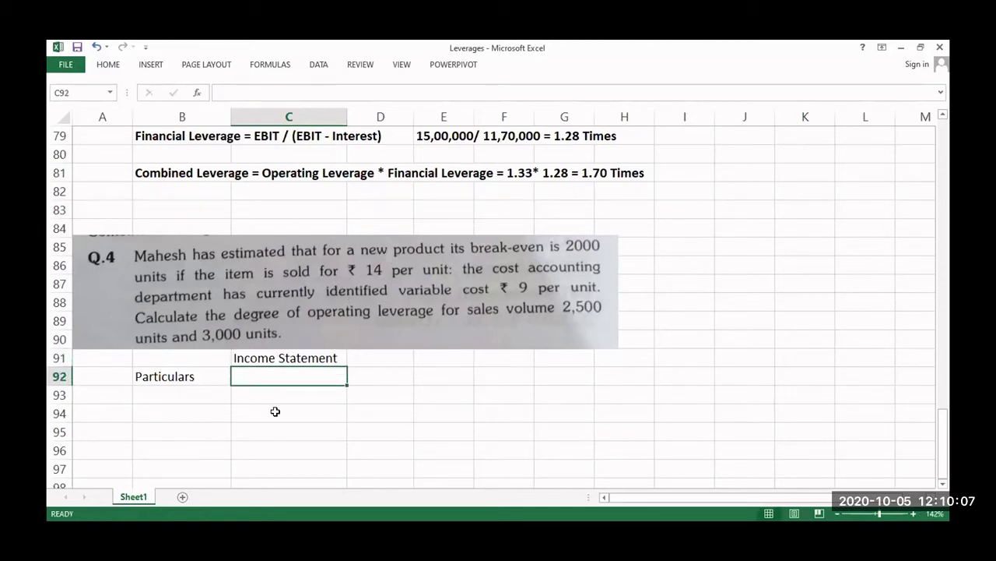
pyautogui.click(331, 398)
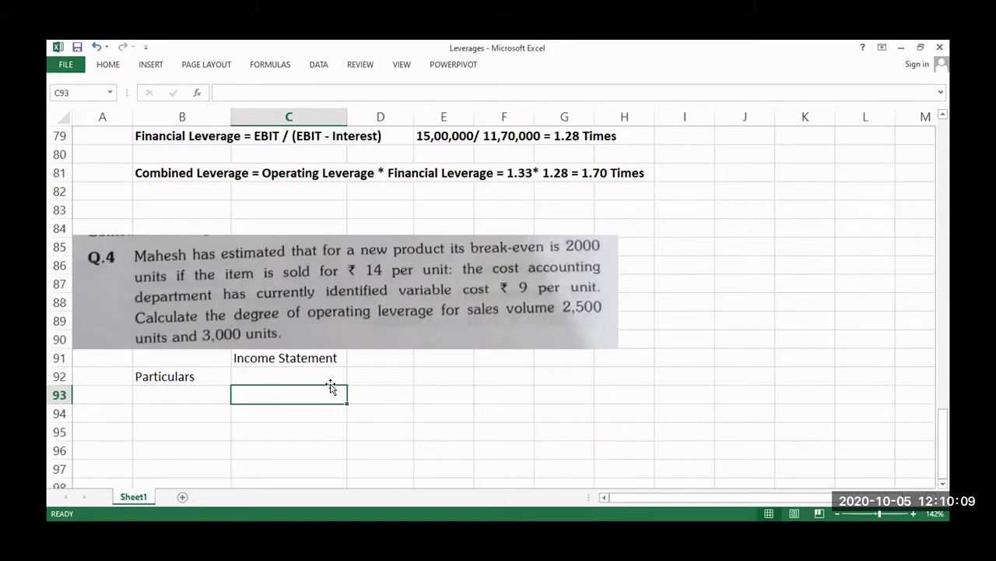
pyautogui.click(327, 378)
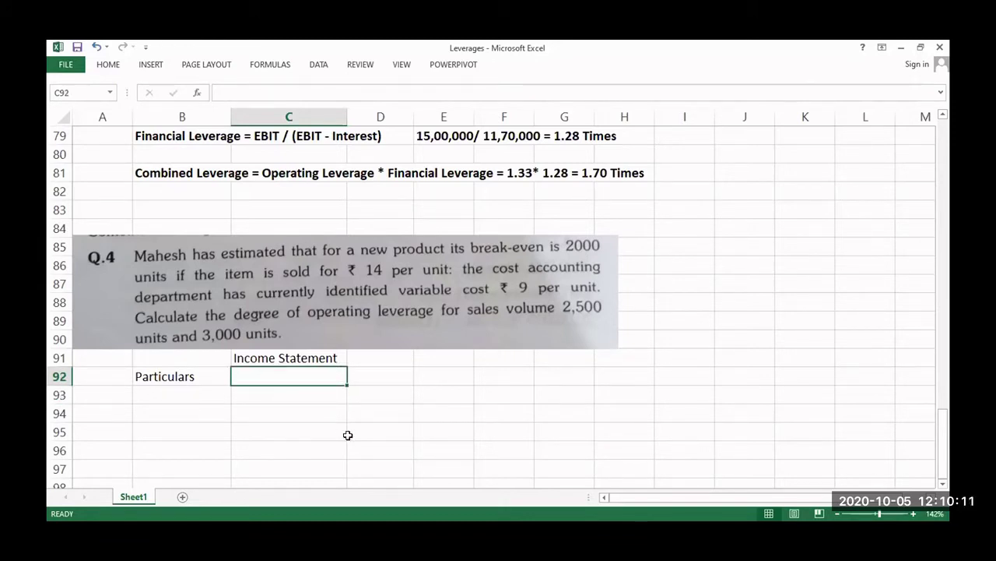
pyautogui.write('2500')
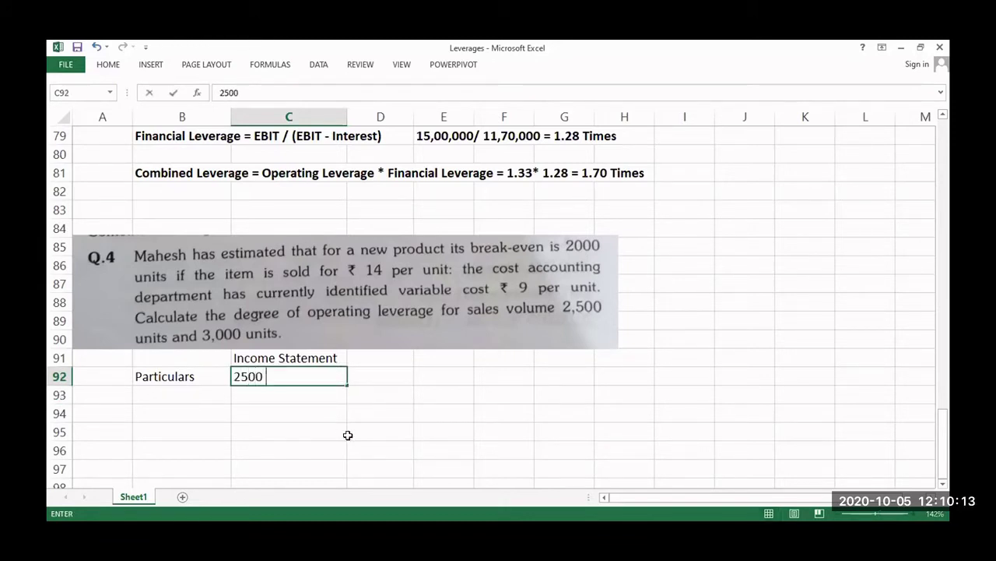
pyautogui.write(' units')
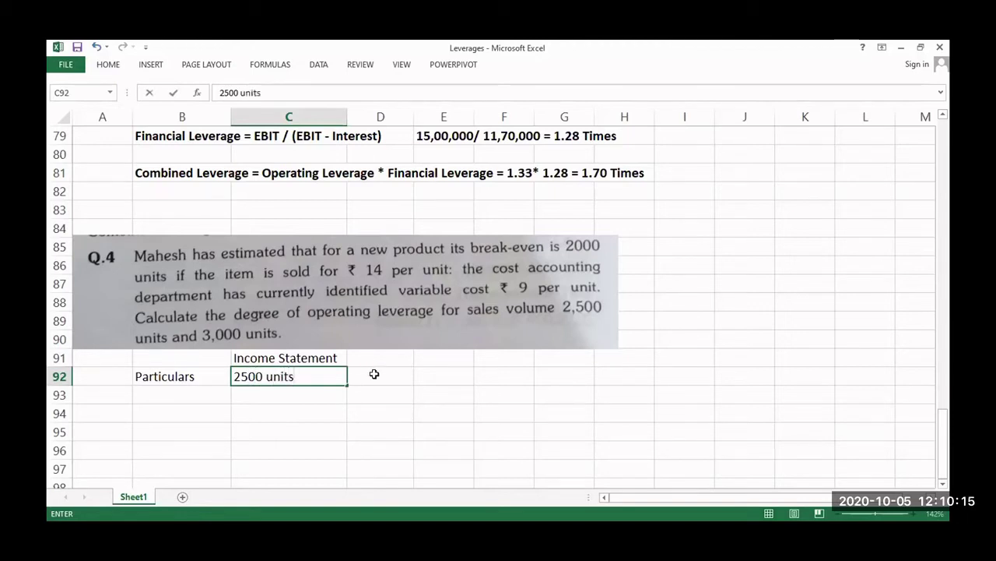
pyautogui.click(374, 375)
pyautogui.write('3000')
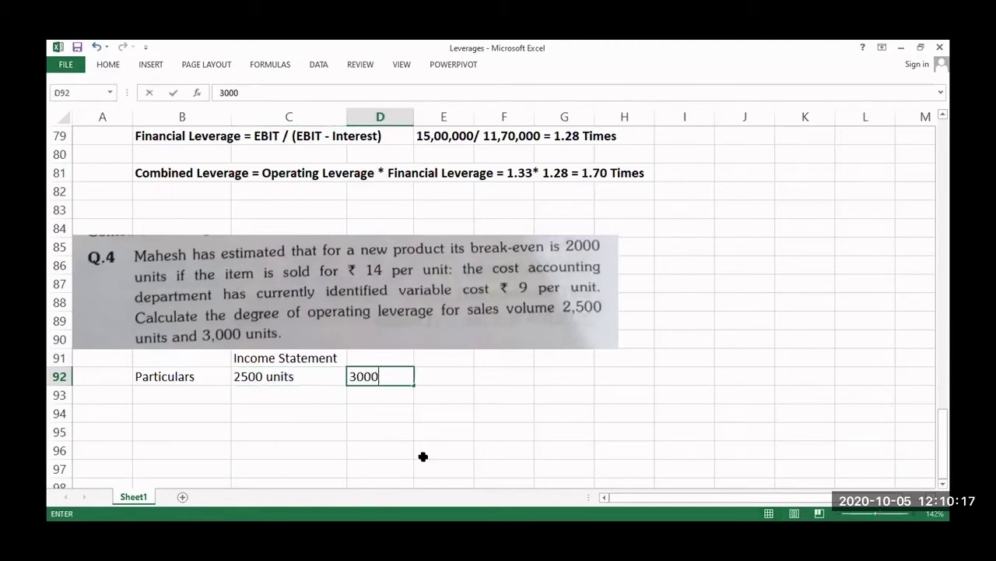
pyautogui.write(' units')
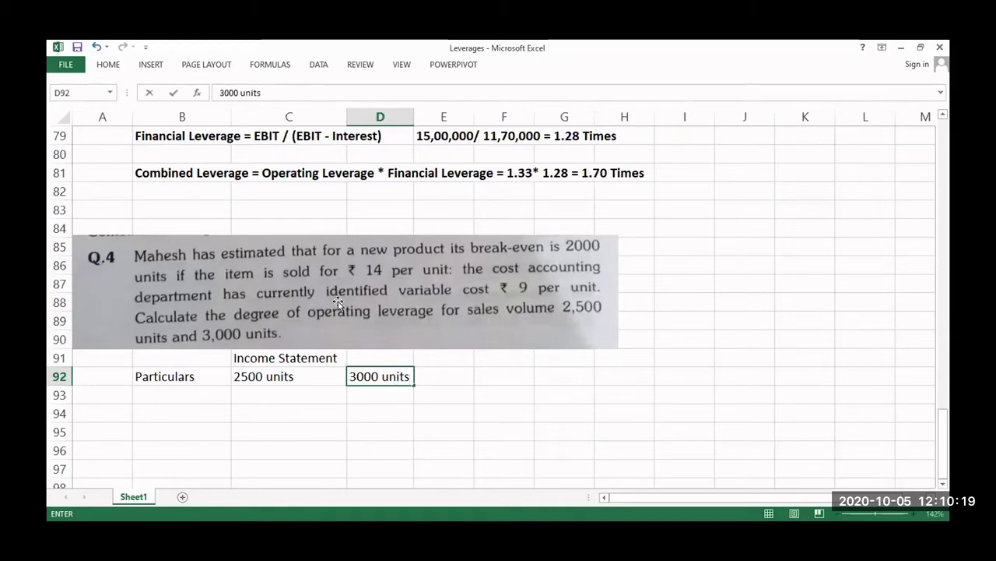
# Step: Delete the empty rows 82–84 beneath the leverage workings
pyautogui.click(59, 191)
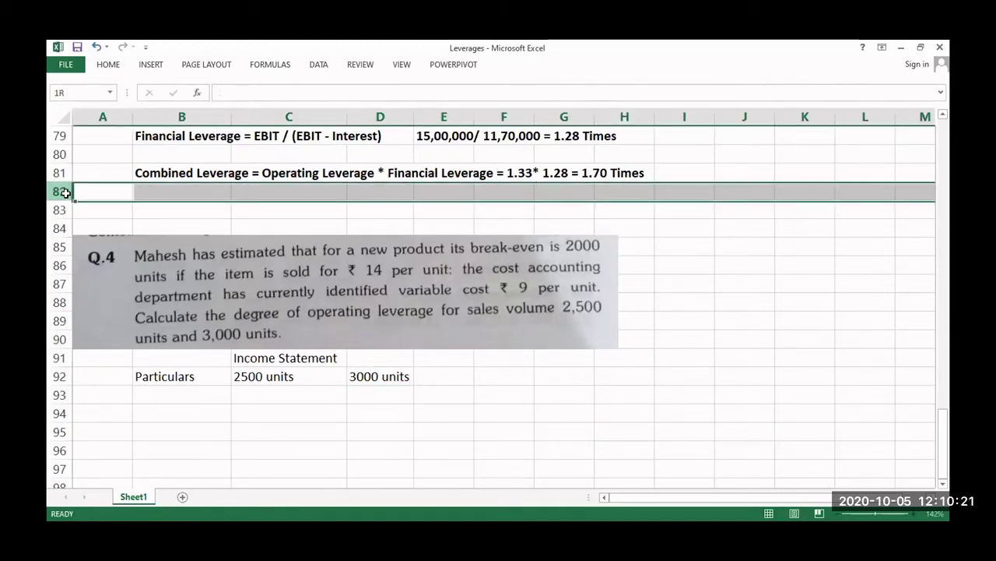
pyautogui.moveTo(66, 193); pyautogui.dragTo(63, 226)
pyautogui.rightClick(95, 207)
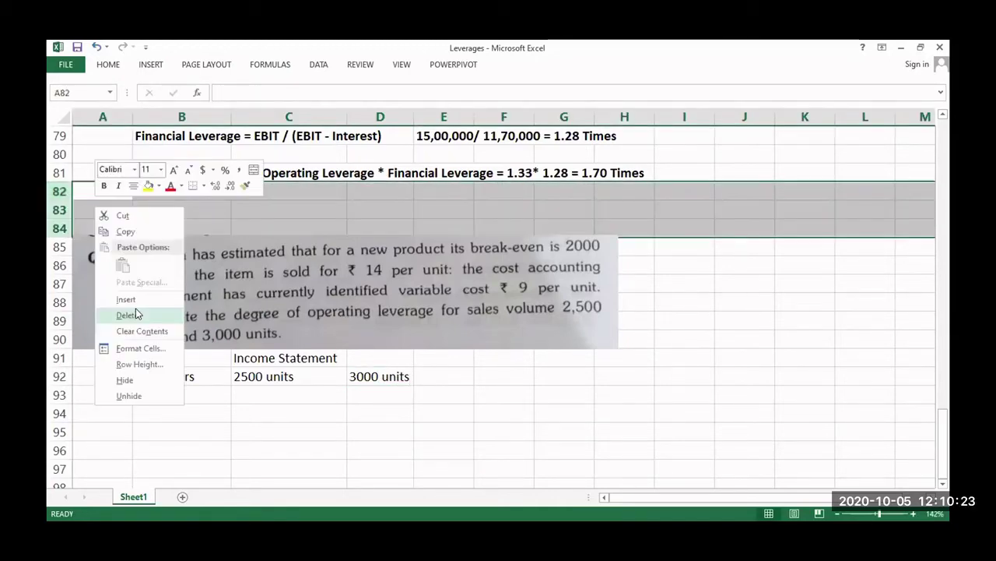
pyautogui.click(135, 314)
# Step: Apply All Borders to the Q.4 income statement table B89:D97
pyautogui.click(405, 286)
pyautogui.scroll(1, 405, 287)
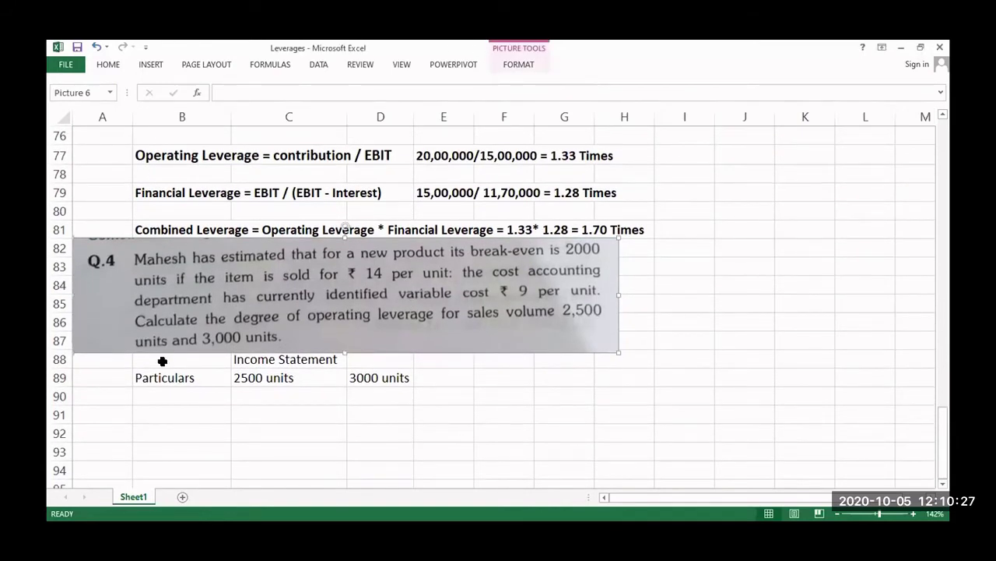
pyautogui.click(178, 407)
pyautogui.click(184, 394)
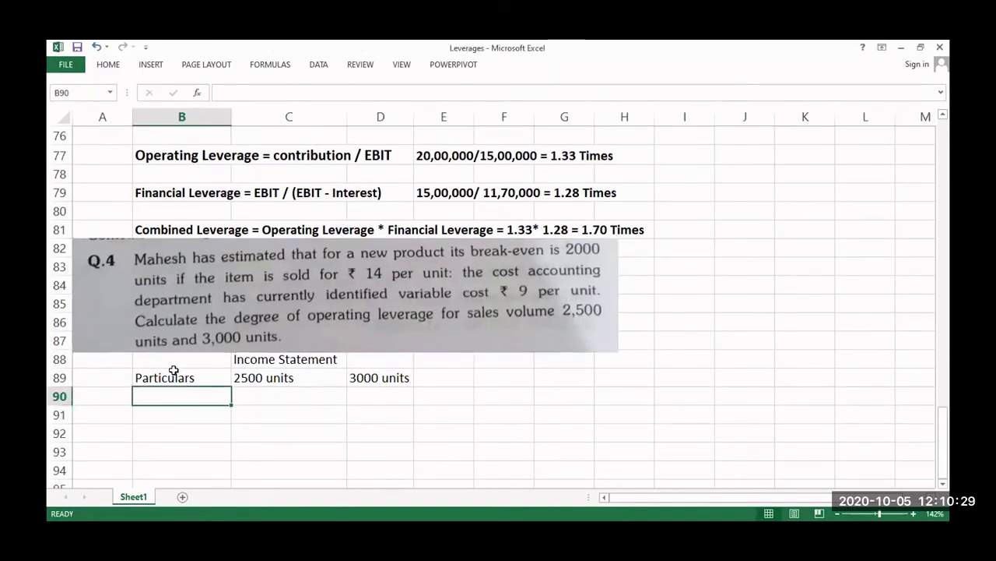
pyautogui.moveTo(174, 371); pyautogui.dragTo(396, 465)
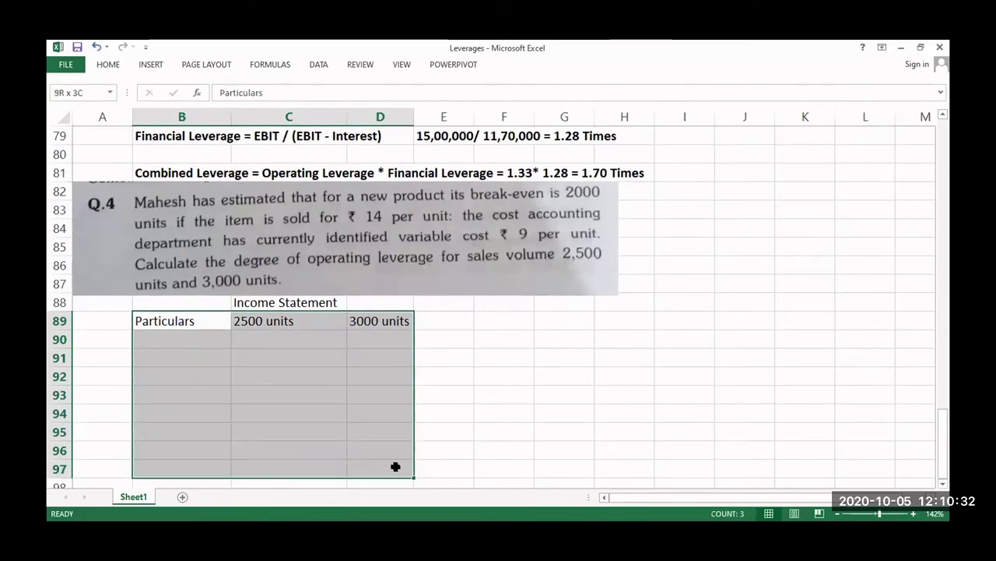
pyautogui.click(109, 65)
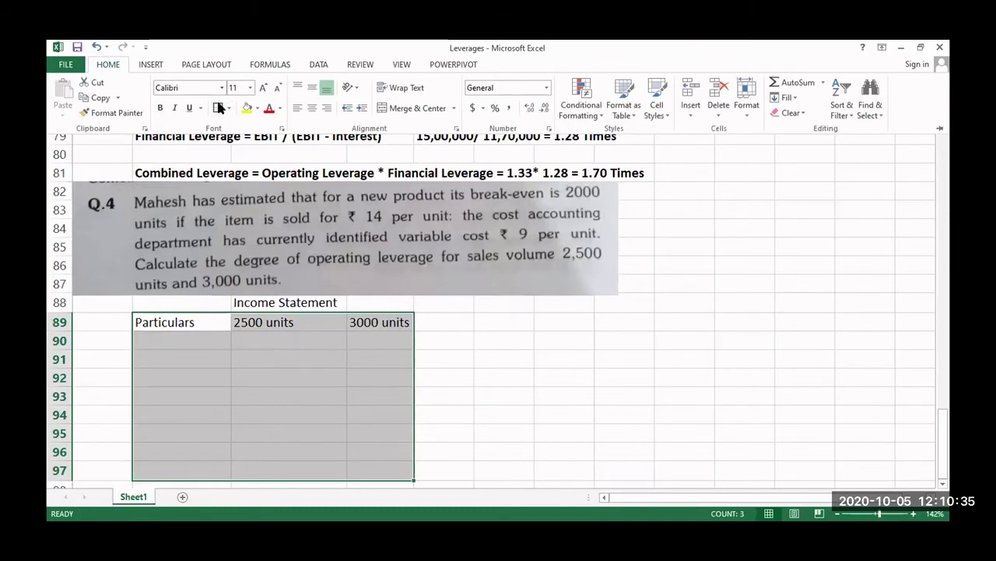
pyautogui.click(229, 108)
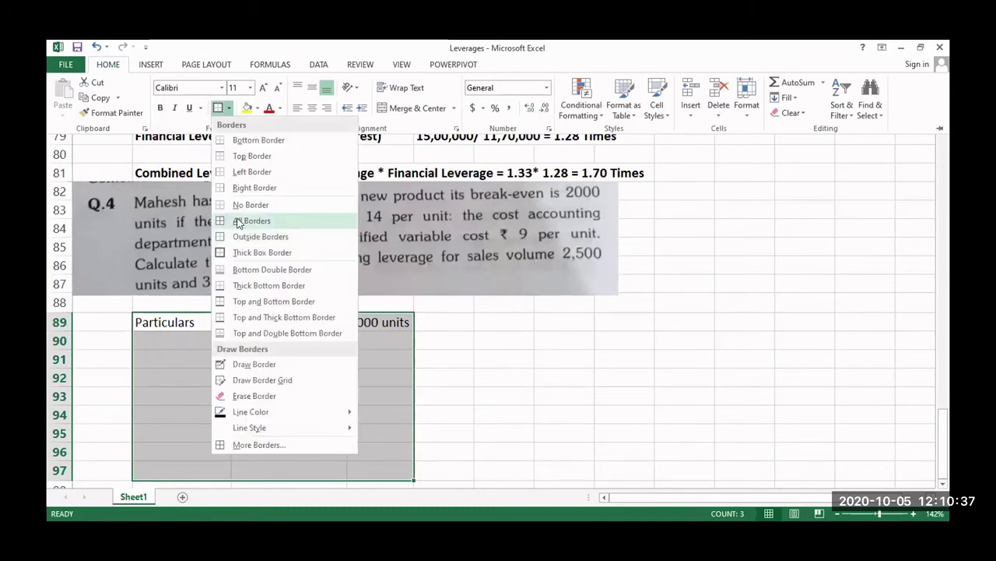
pyautogui.click(238, 222)
pyautogui.click(220, 343)
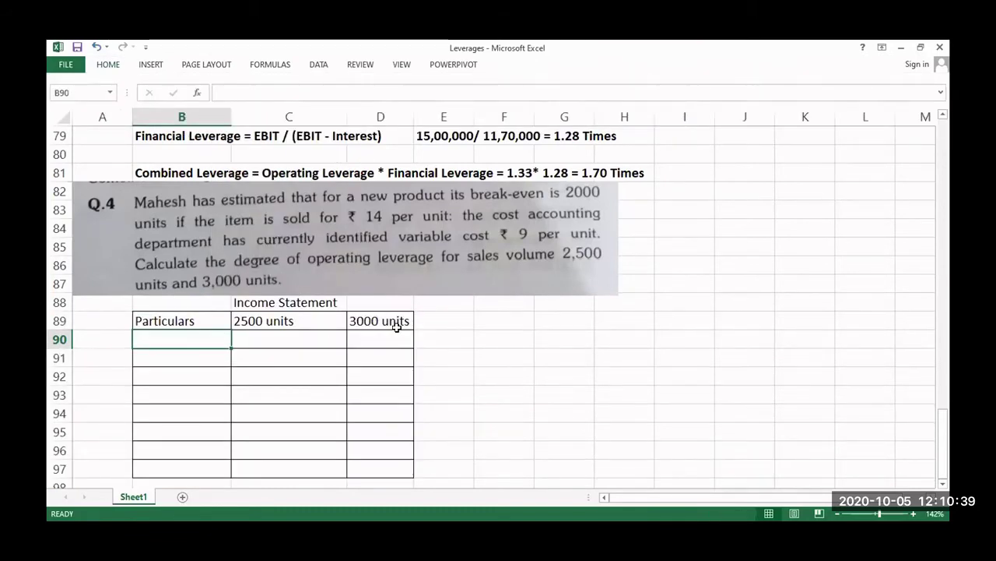
# Step: Enter 'Sales' in B90 and '(-) Variable Cost' in B91 under Particulars
pyautogui.write('Sales')
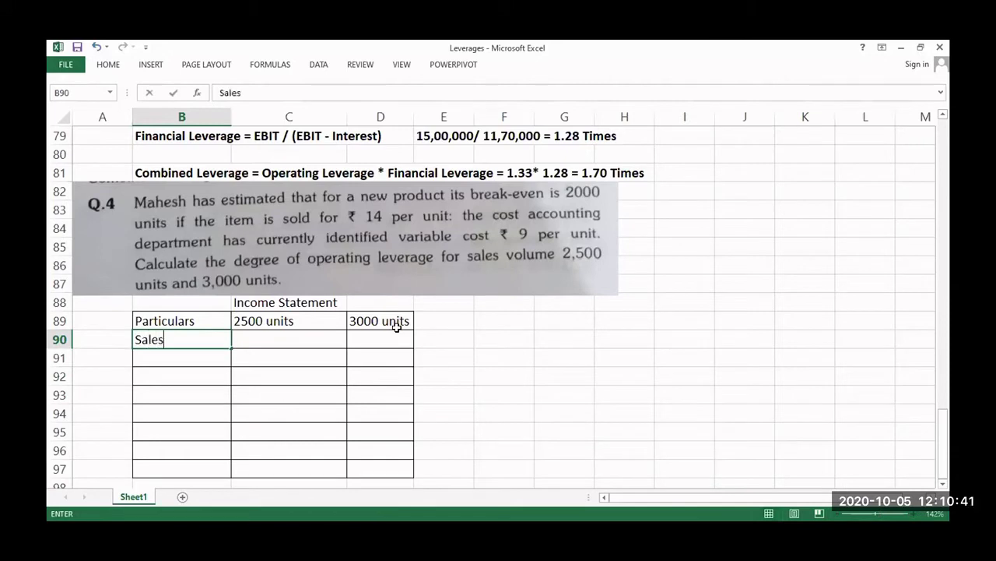
pyautogui.press('Return')
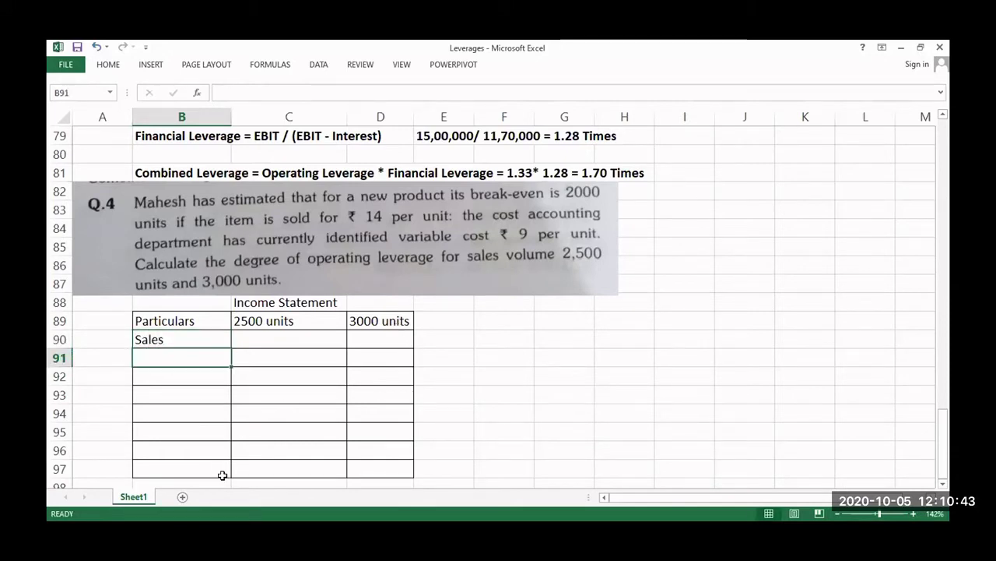
pyautogui.write('(-')
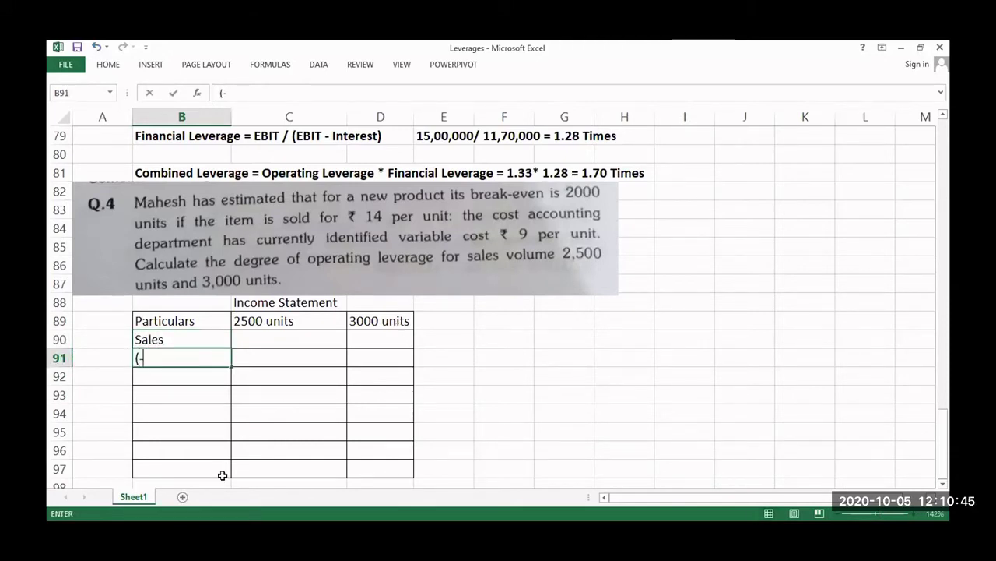
pyautogui.write(')C')
pyautogui.press('BackSpace')
pyautogui.write('Variable Cost')
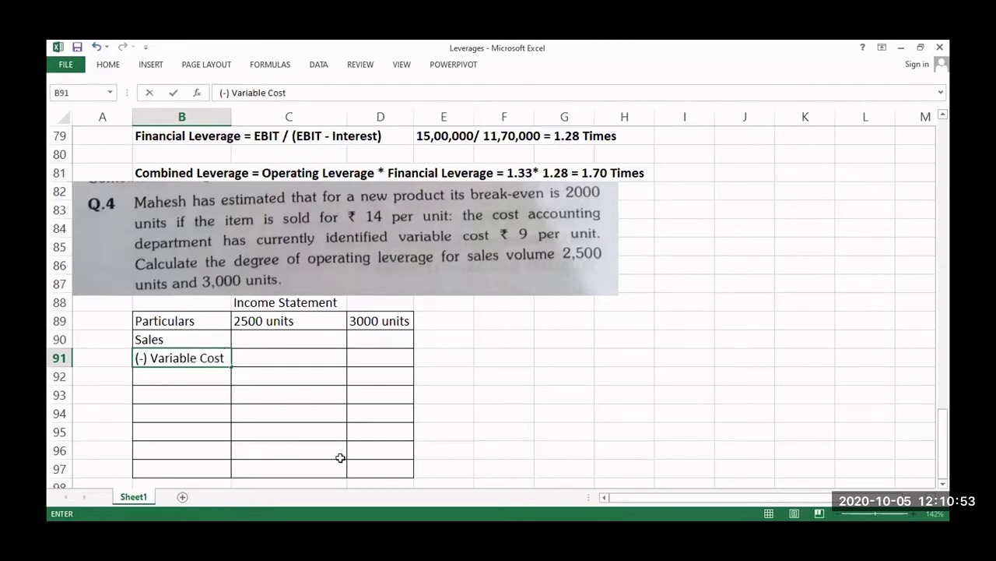
pyautogui.press('Up')
pyautogui.press('Right')
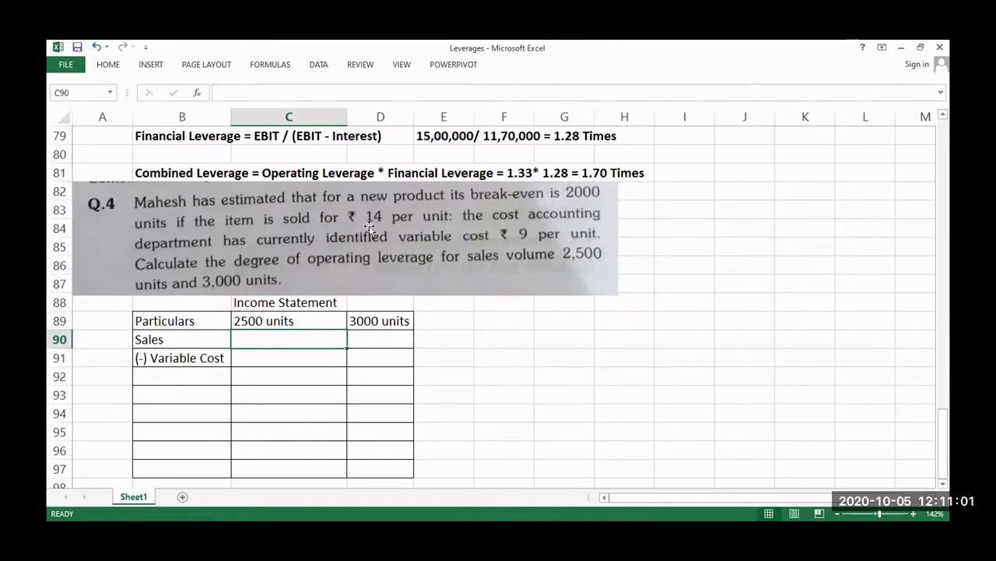
# Step: Enter the Sales amounts 2500*14 = 35000 and 3000*14=42000, widening column D to fit
pyautogui.click(211, 339)
pyautogui.click(257, 344)
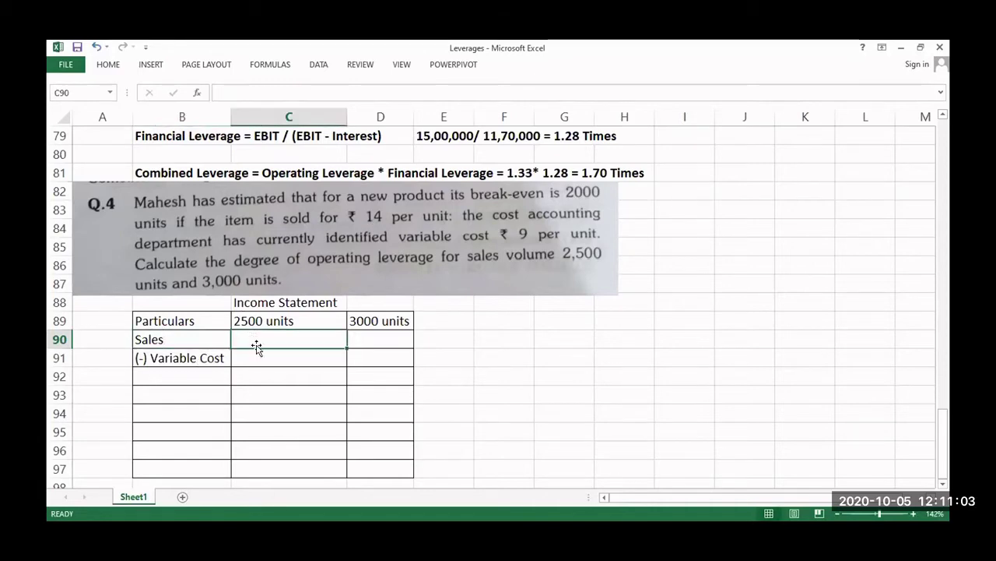
pyautogui.write('2500')
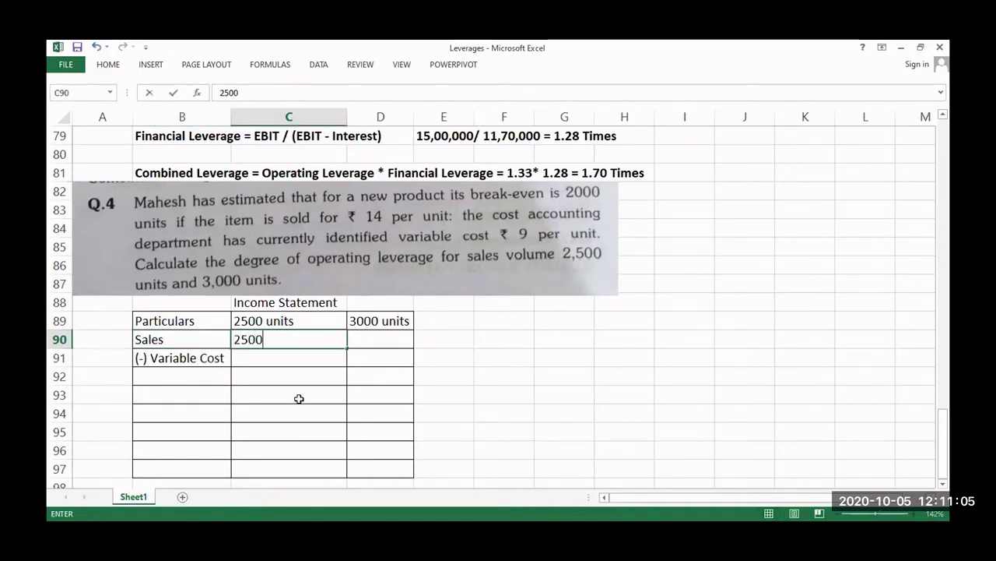
pyautogui.write('*14 = 3')
pyautogui.write('50000')
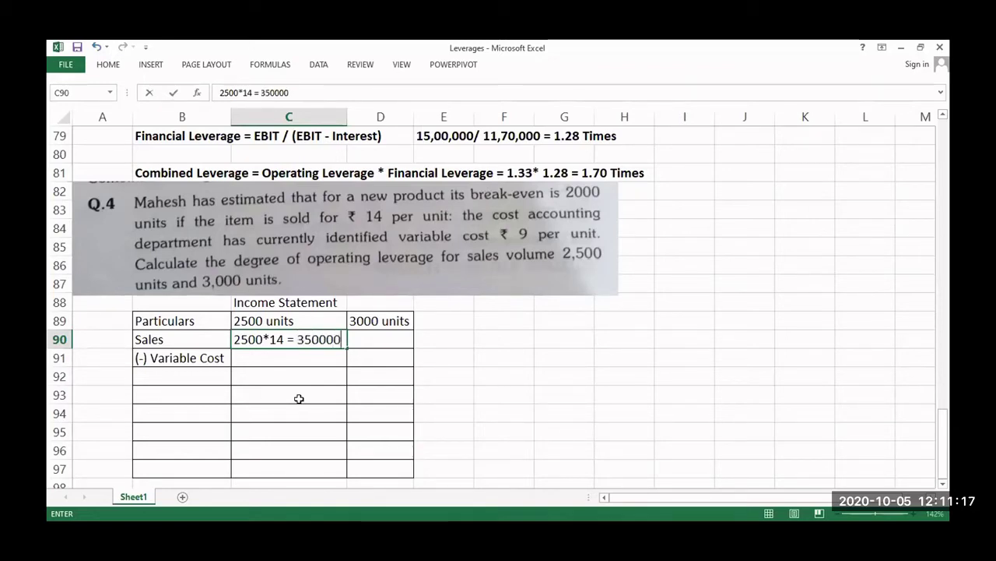
pyautogui.click(369, 340)
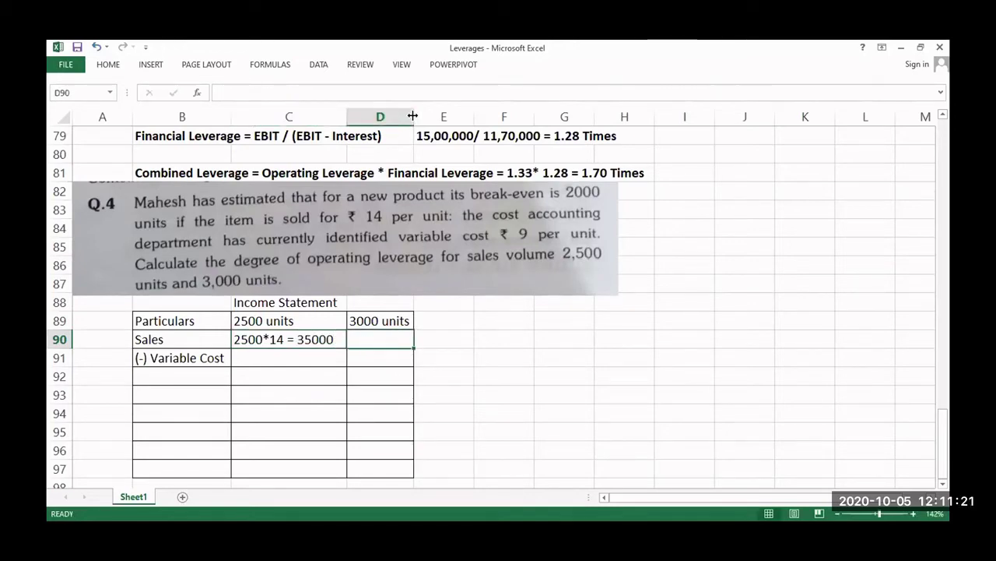
pyautogui.moveTo(413, 116); pyautogui.dragTo(436, 117)
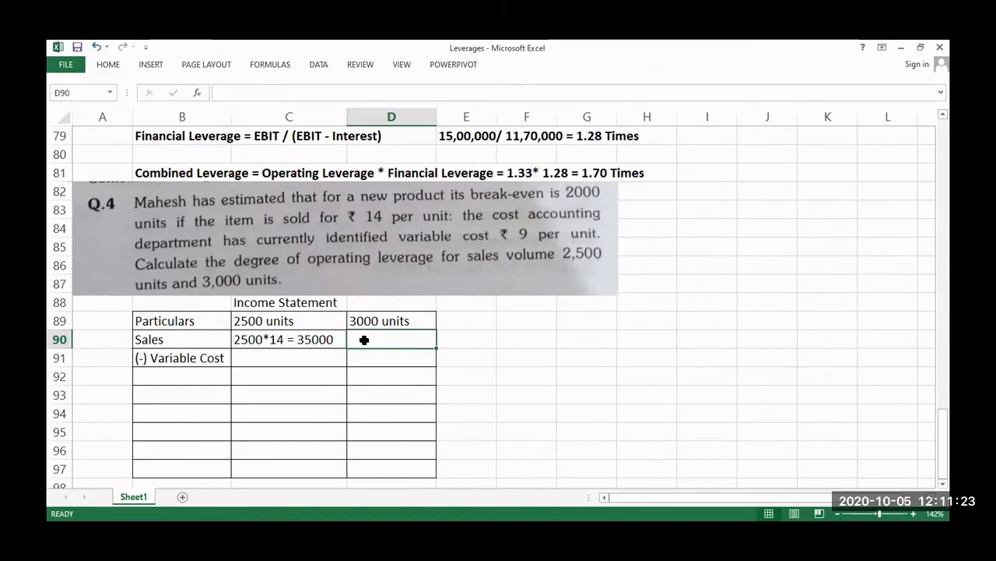
pyautogui.write('3000')
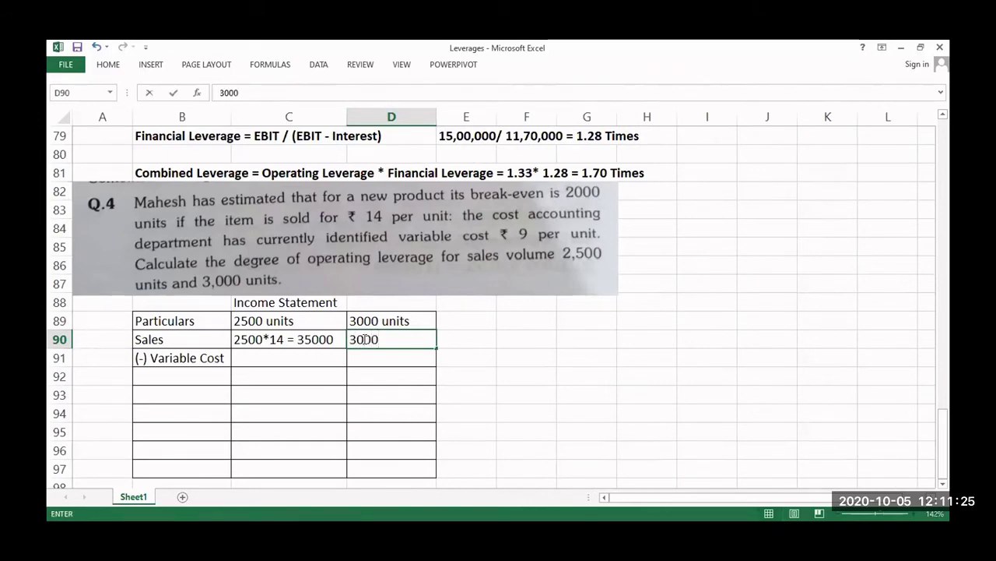
pyautogui.write('*14=42000')
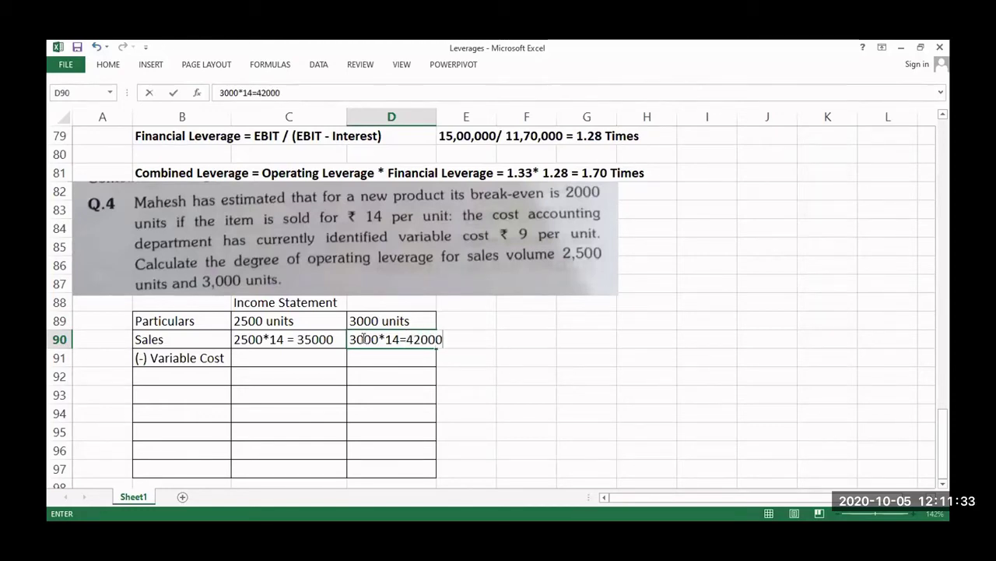
pyautogui.click(566, 350)
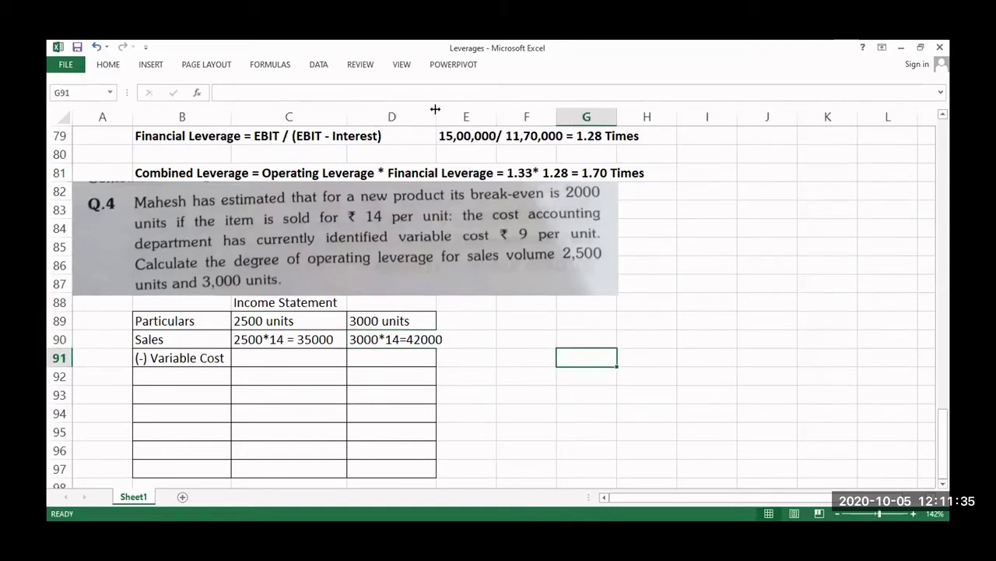
# Step: Enter variable costs 2500*9=22500 in C91 and 3000*9=27000 in D91, fixing the missing equals sign
pyautogui.click(298, 350)
pyautogui.write('2500')
pyautogui.write('*')
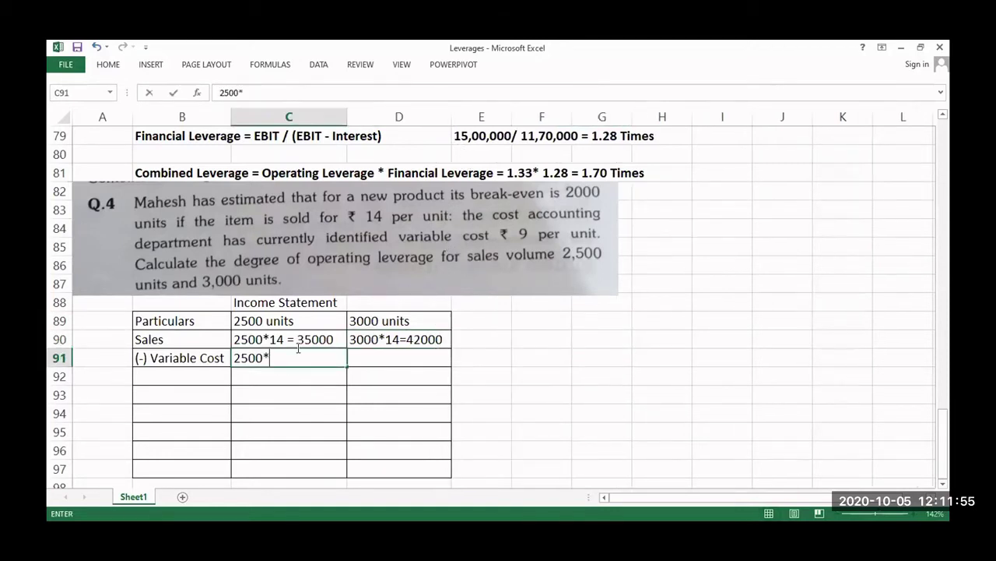
pyautogui.write('9=')
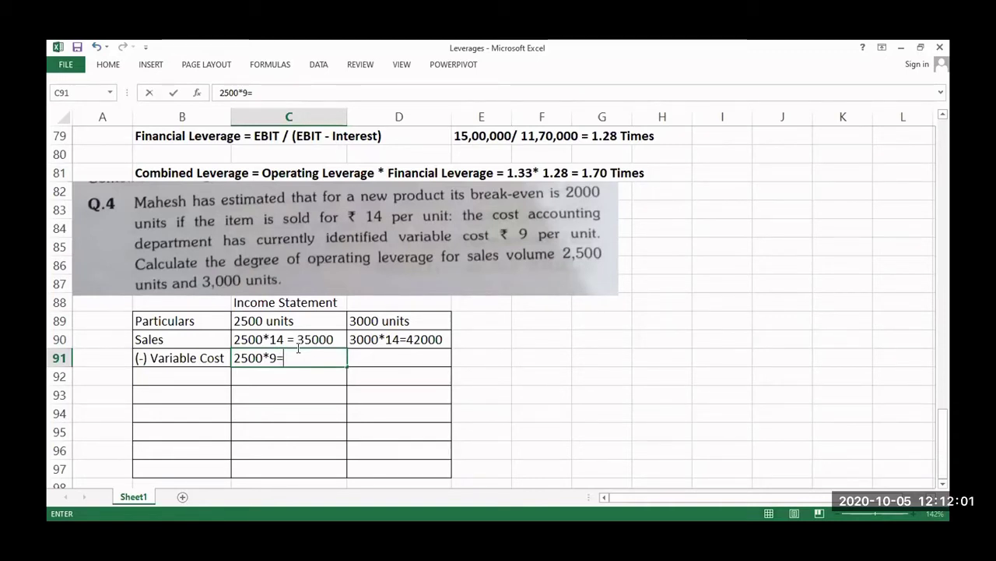
pyautogui.write('22500')
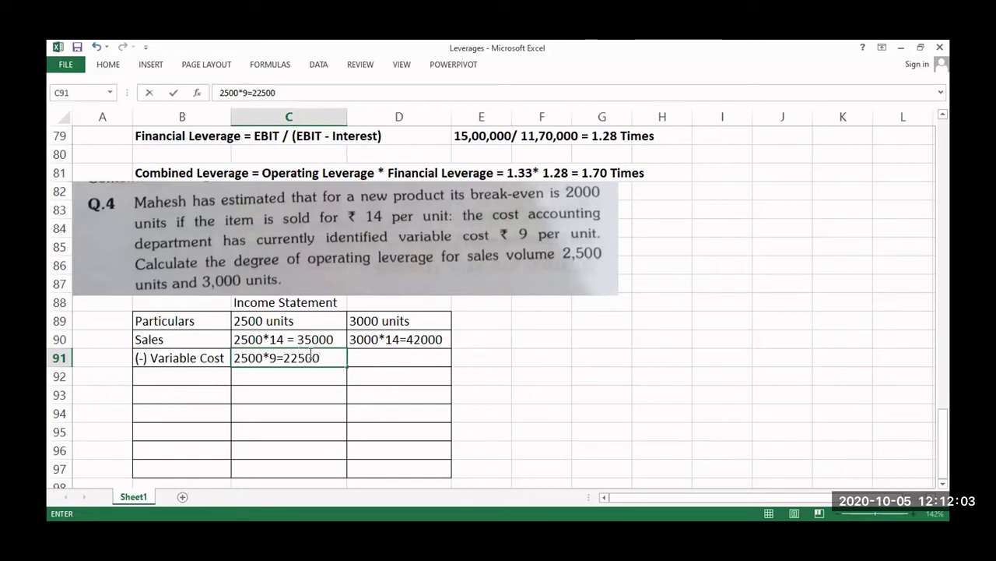
pyautogui.click(372, 366)
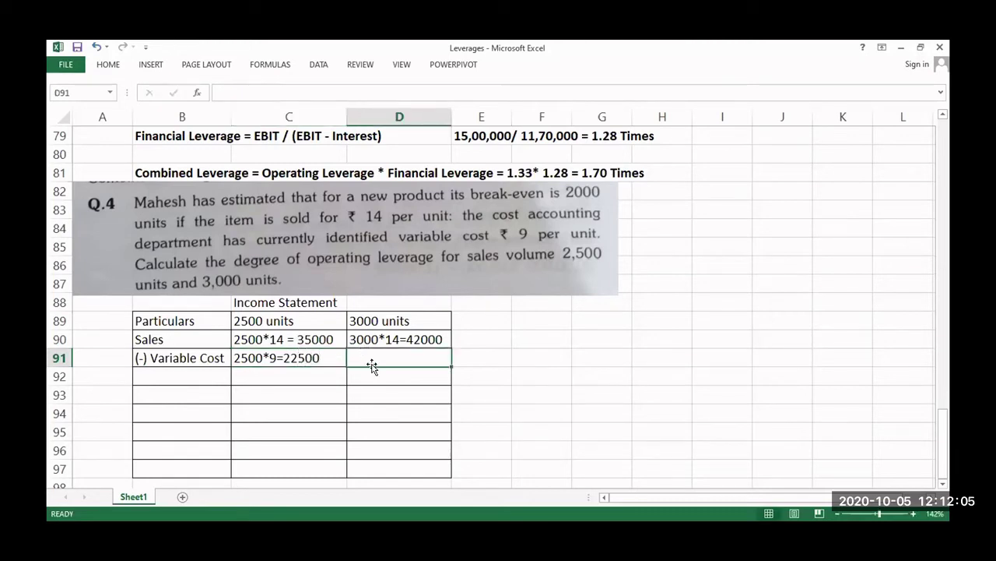
pyautogui.write('3000*')
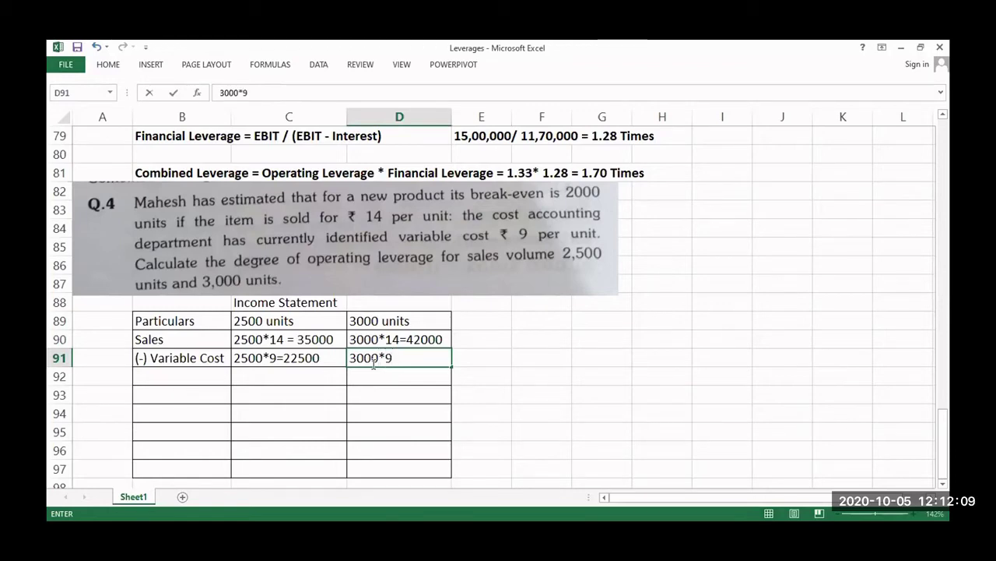
pyautogui.write('9270000')
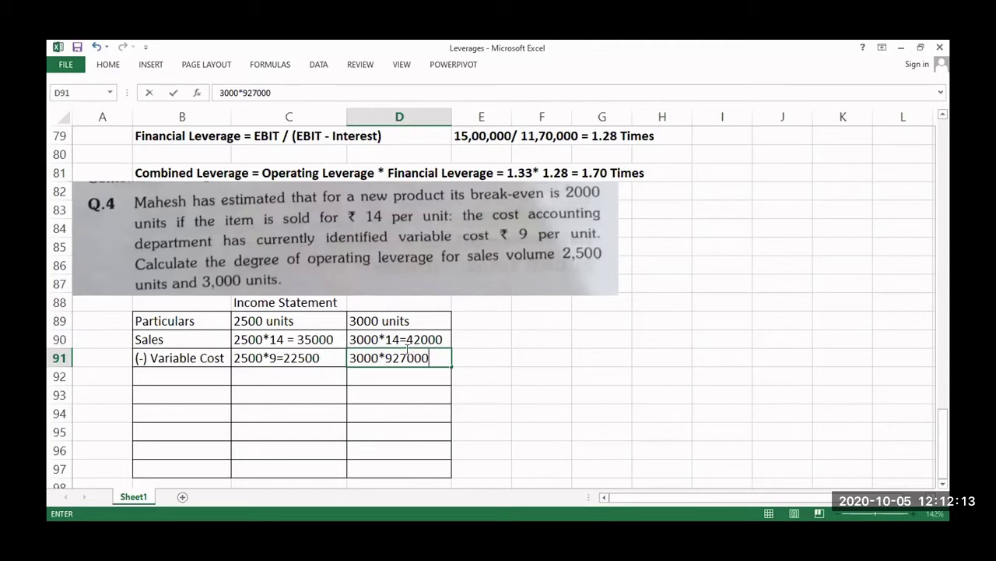
pyautogui.click(393, 357)
pyautogui.write('=')
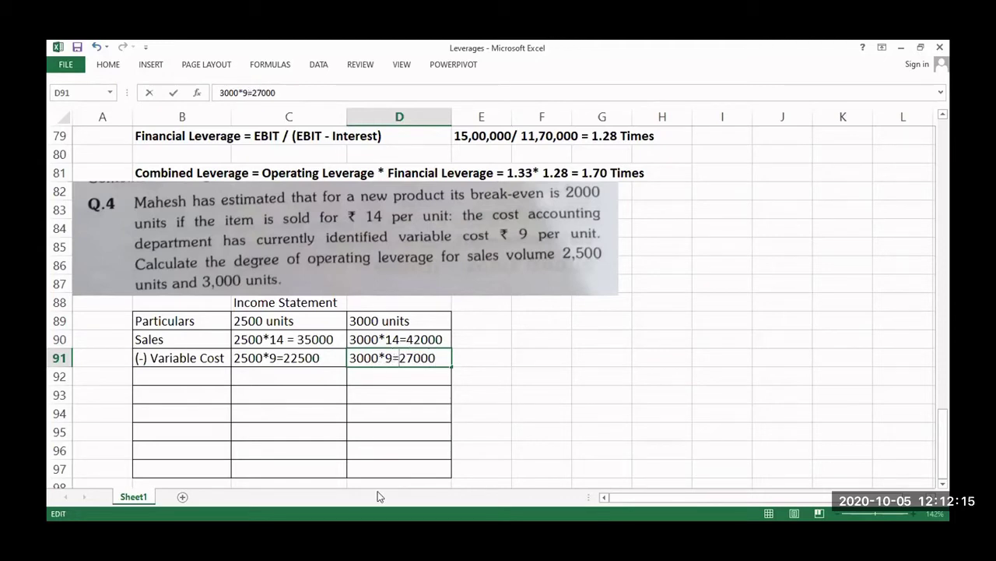
pyautogui.click(183, 373)
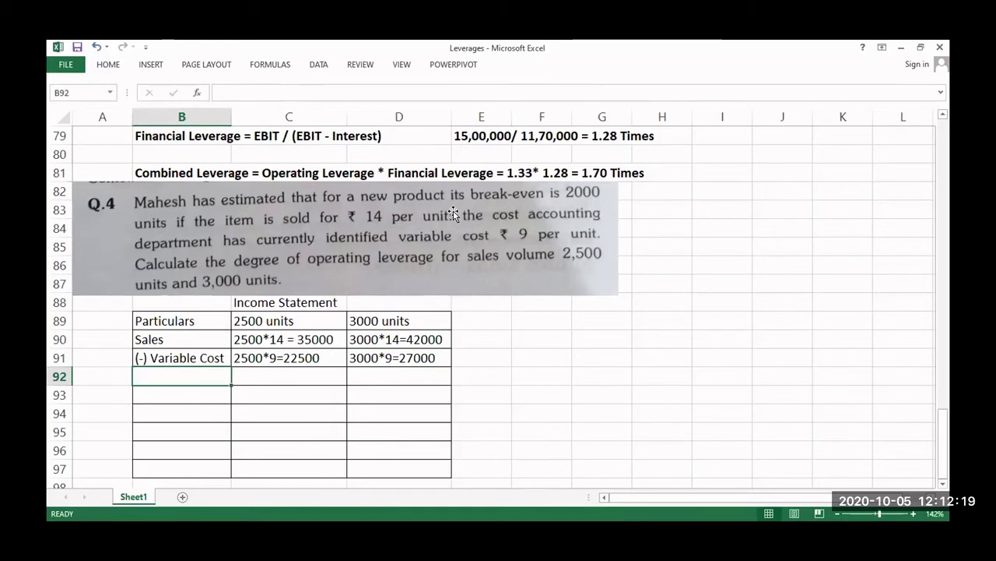
# Step: Add the Contribution row with 12500 for 2500 units and 15000 for 3000 units
pyautogui.write('Con')
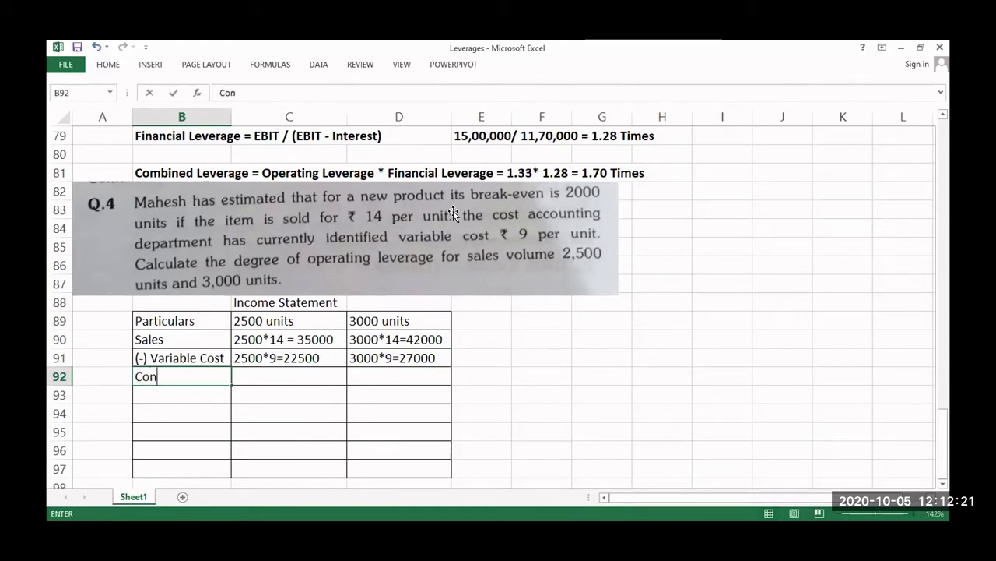
pyautogui.write('tribution')
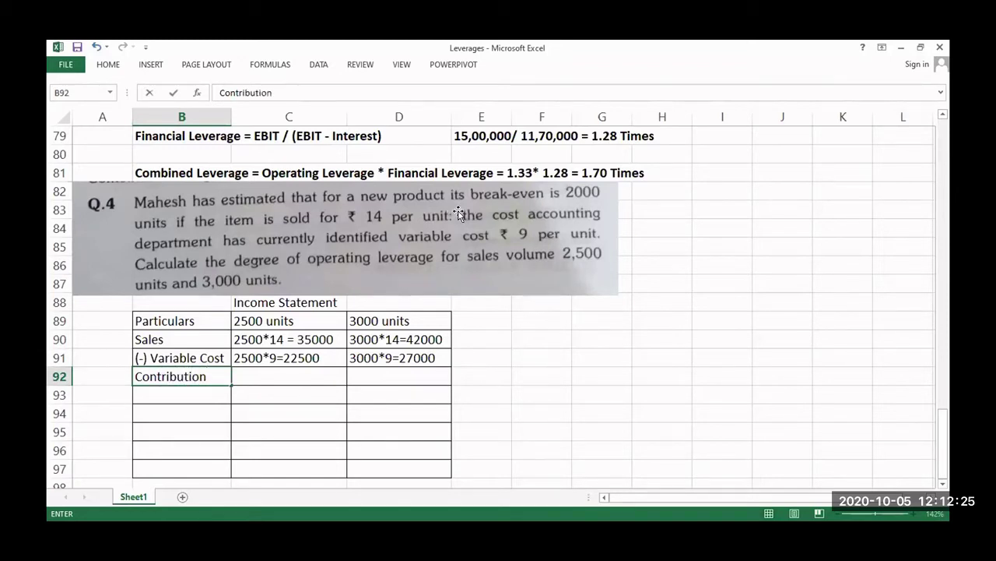
pyautogui.click(298, 372)
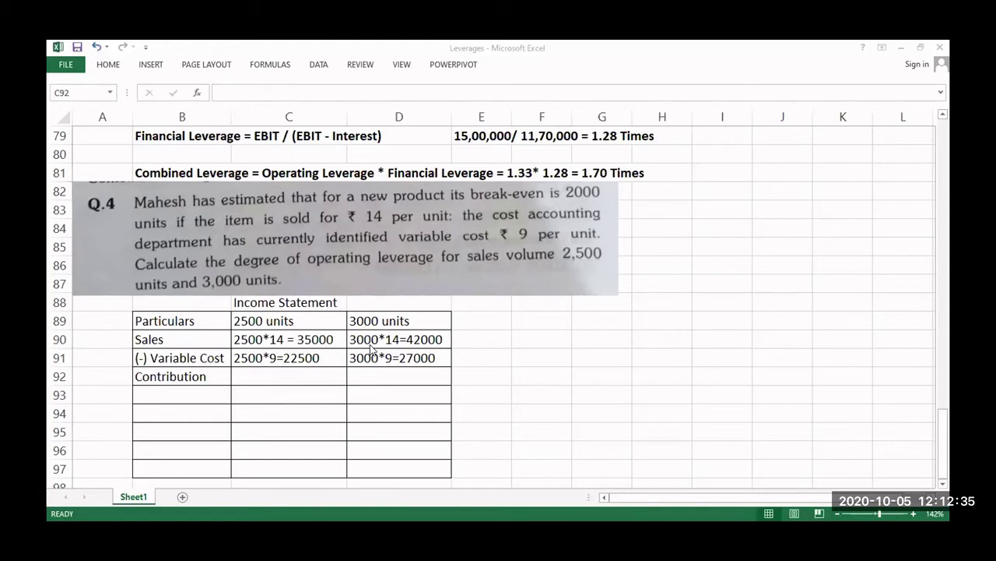
pyautogui.click(317, 376)
pyautogui.click(511, 373)
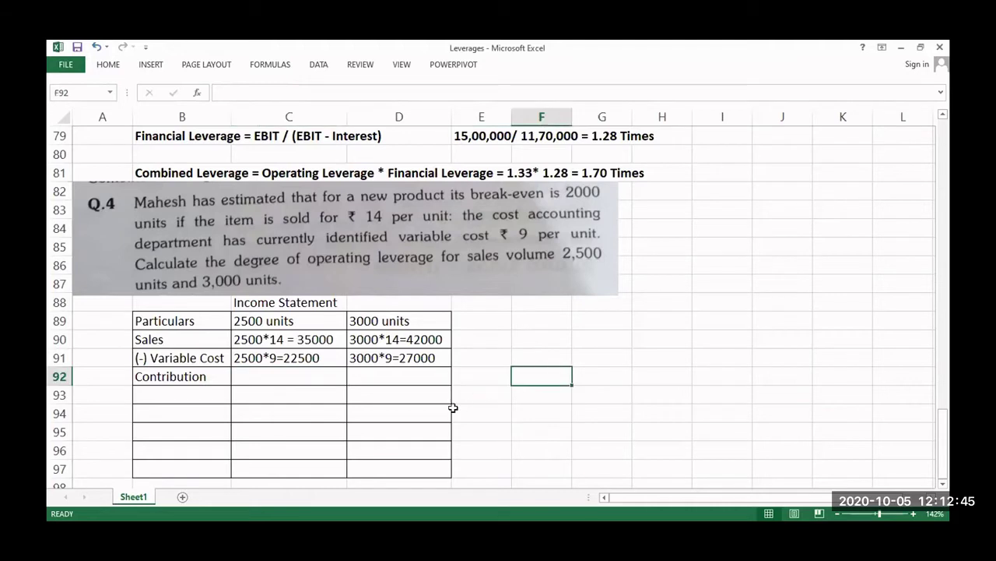
pyautogui.click(315, 375)
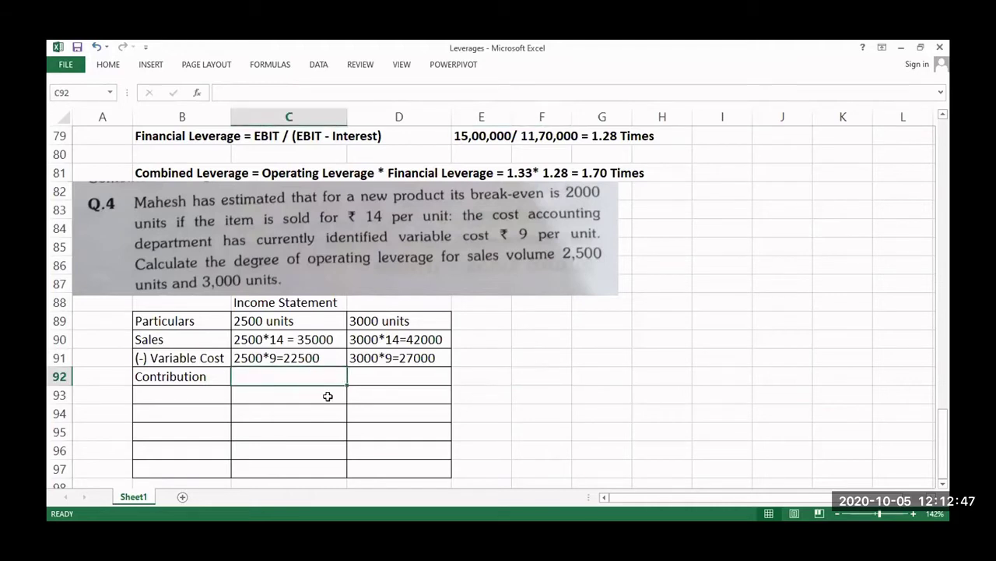
pyautogui.write('12500')
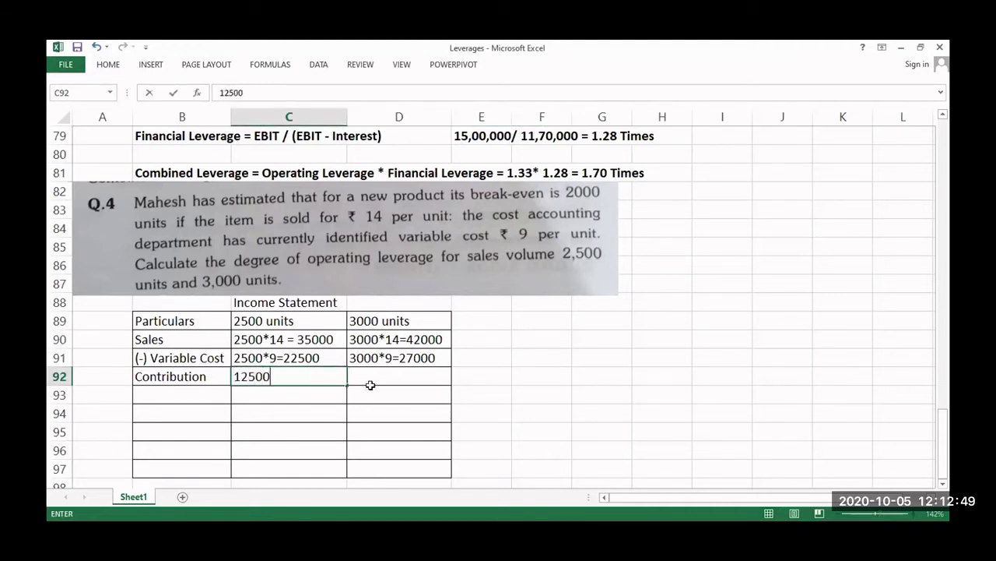
pyautogui.click(388, 379)
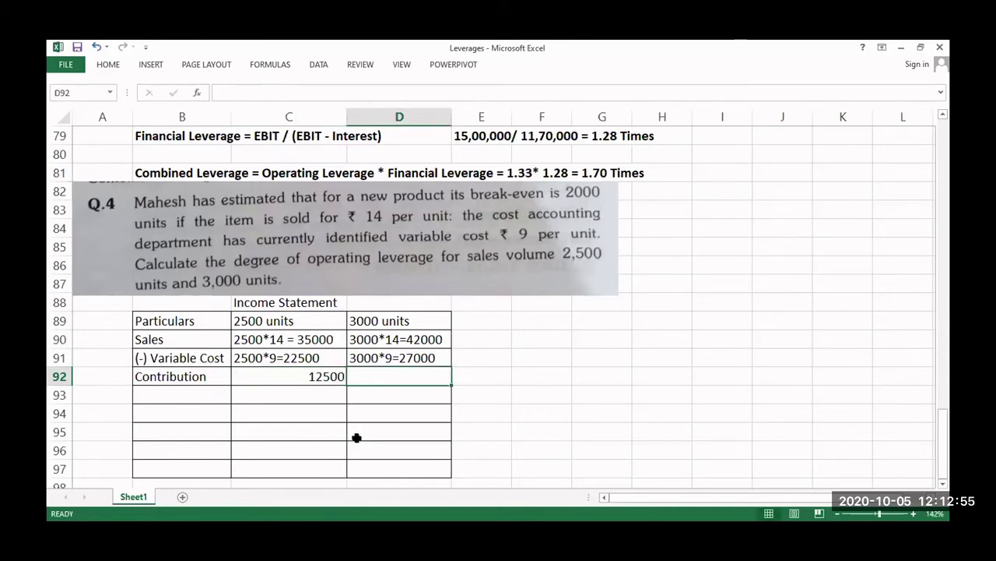
pyautogui.write('15000')
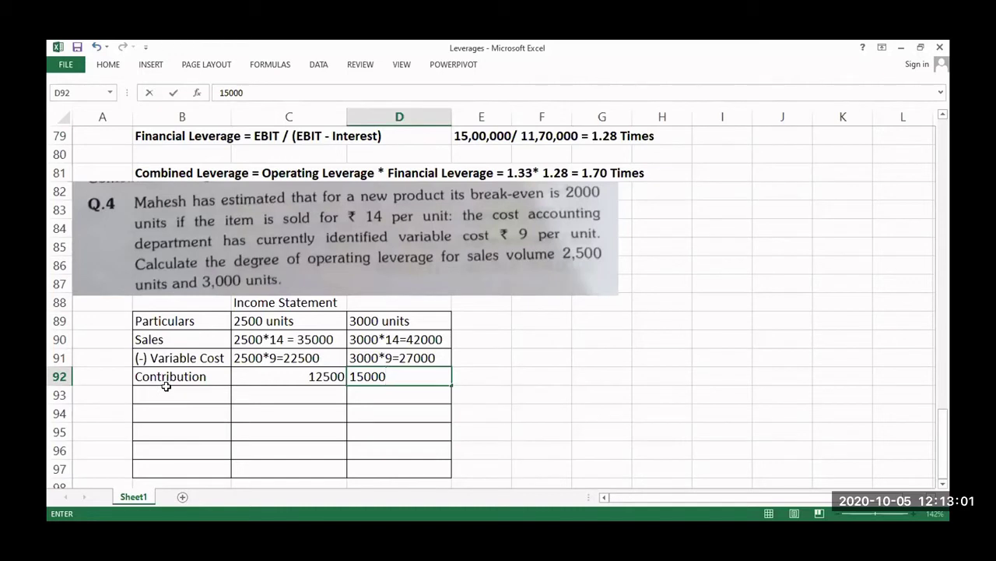
pyautogui.click(156, 398)
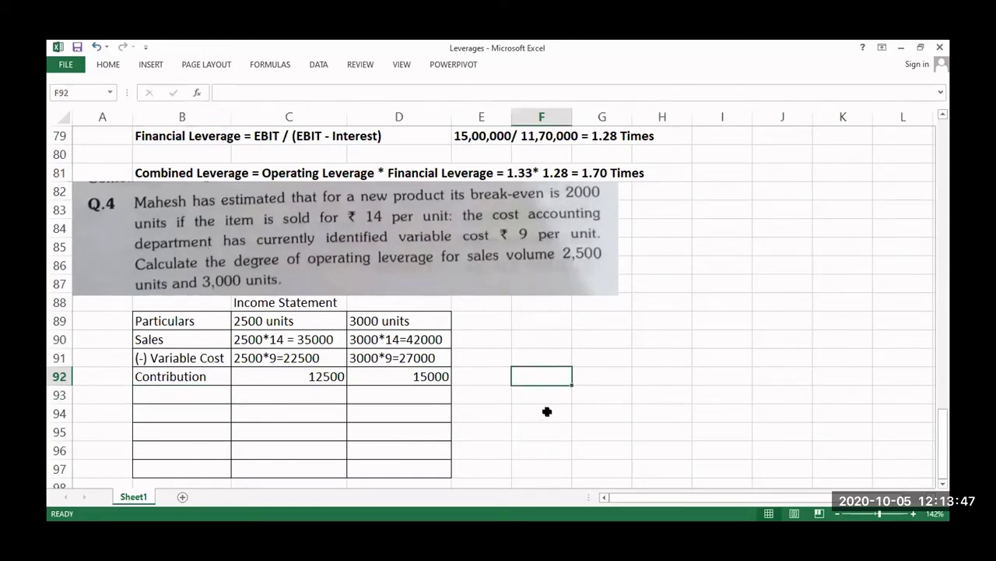
# Step: Write the note 'Break even Point = Fixed cost/ Contribution per unit' beside the Contribution row
pyautogui.write('Br')
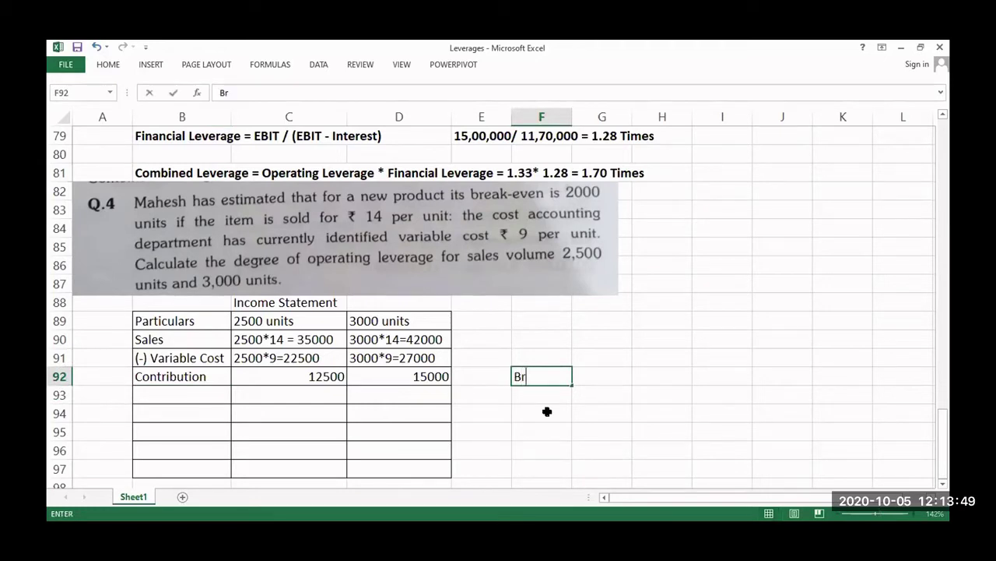
pyautogui.write('eak even ')
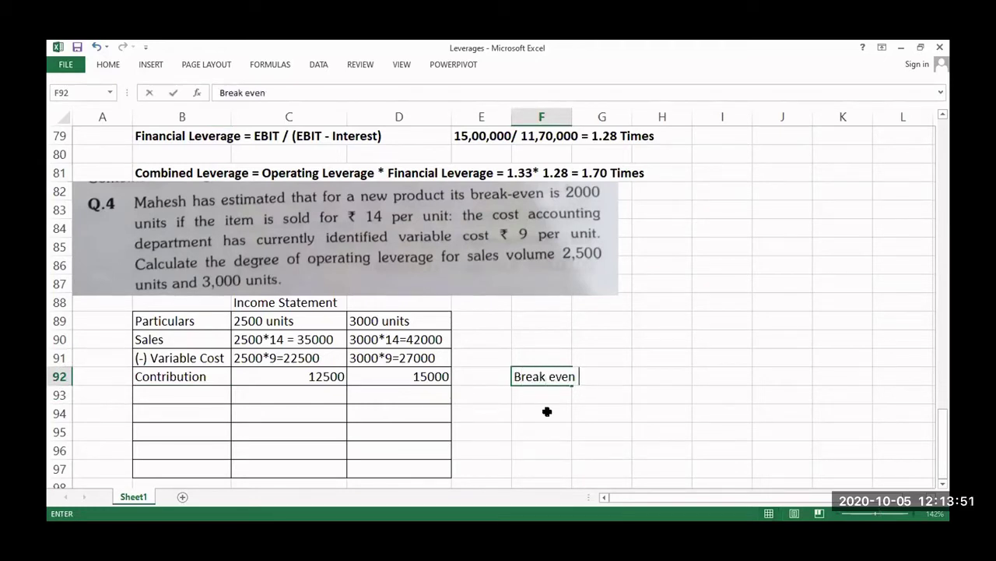
pyautogui.write('POI')
pyautogui.press('BackSpace')
pyautogui.press('BackSpace')
pyautogui.write('oint = ')
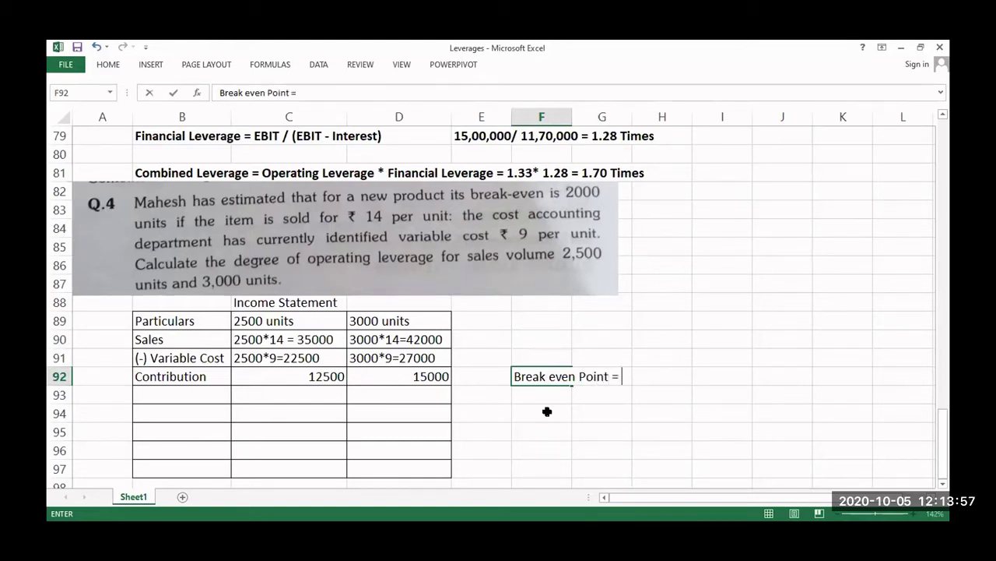
pyautogui.write('Fixed cp')
pyautogui.press('BackSpace')
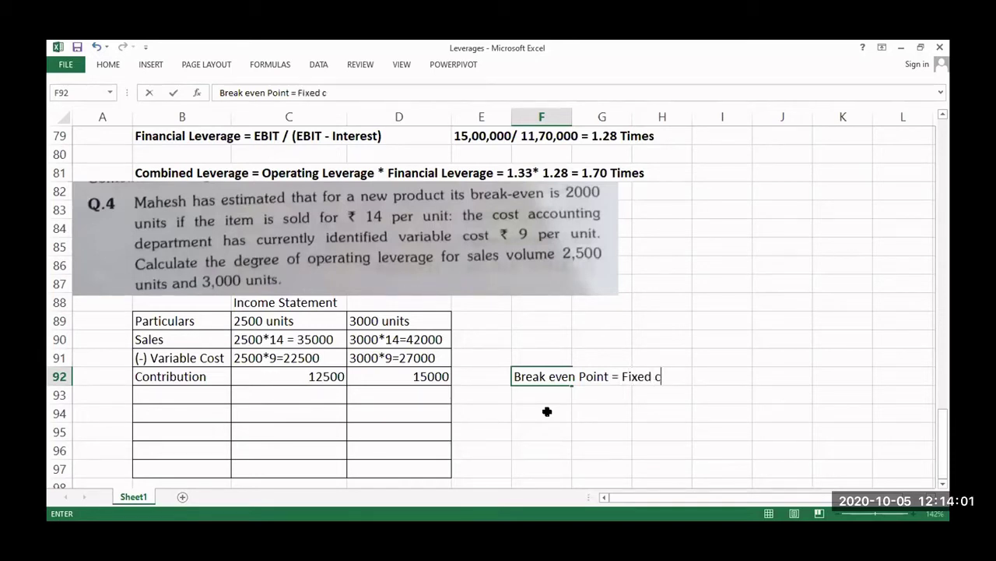
pyautogui.write('ost')
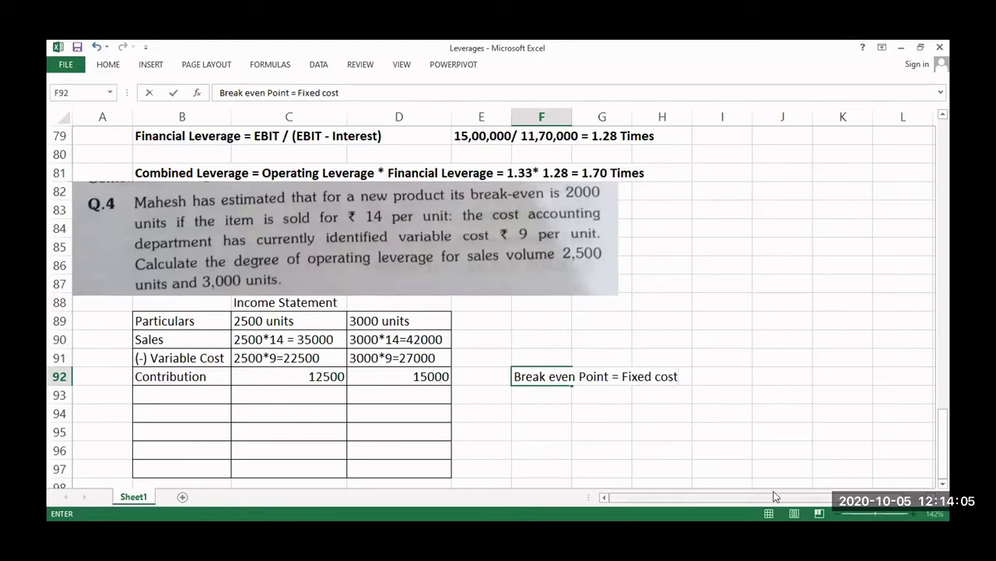
pyautogui.write('/ Contrib')
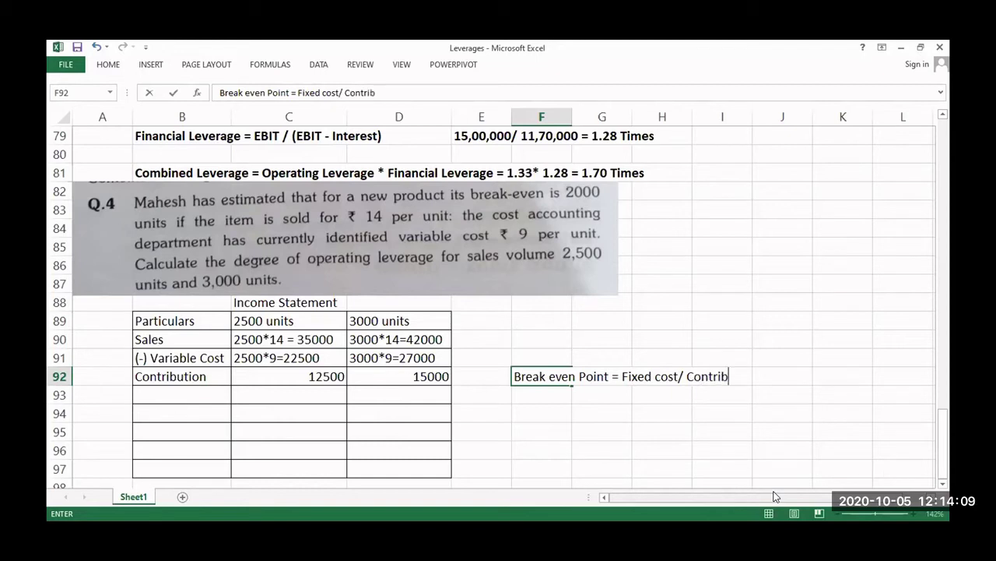
pyautogui.write('ution per unit')
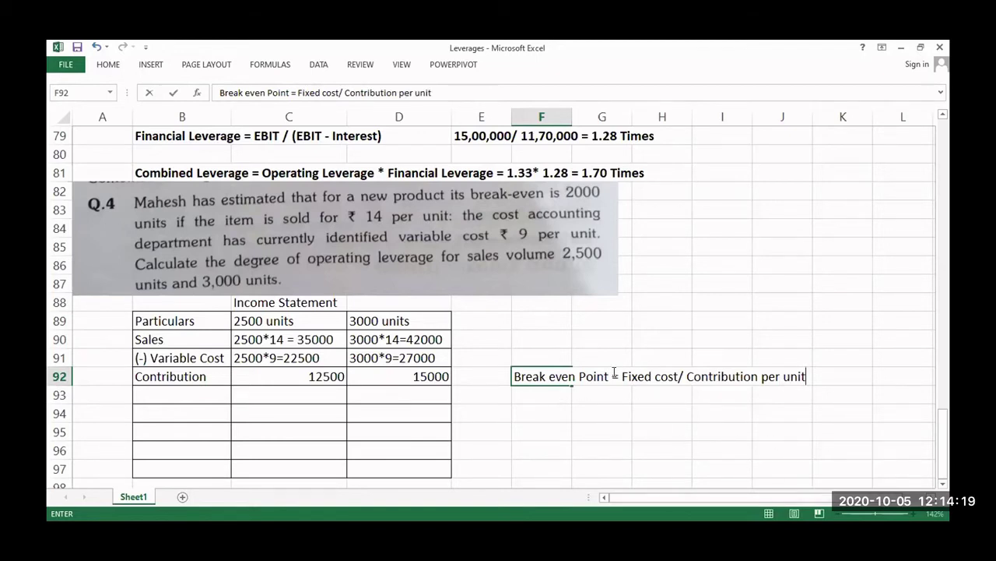
pyautogui.click(539, 393)
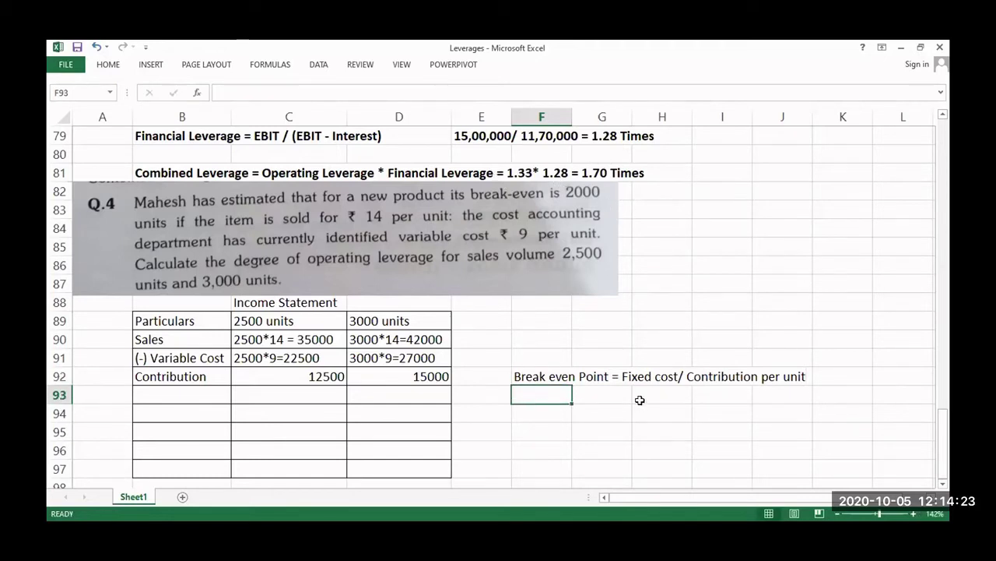
# Step: Write the working line '2000 units * 5 = Fixed cost' in F94
pyautogui.write('2000 units')
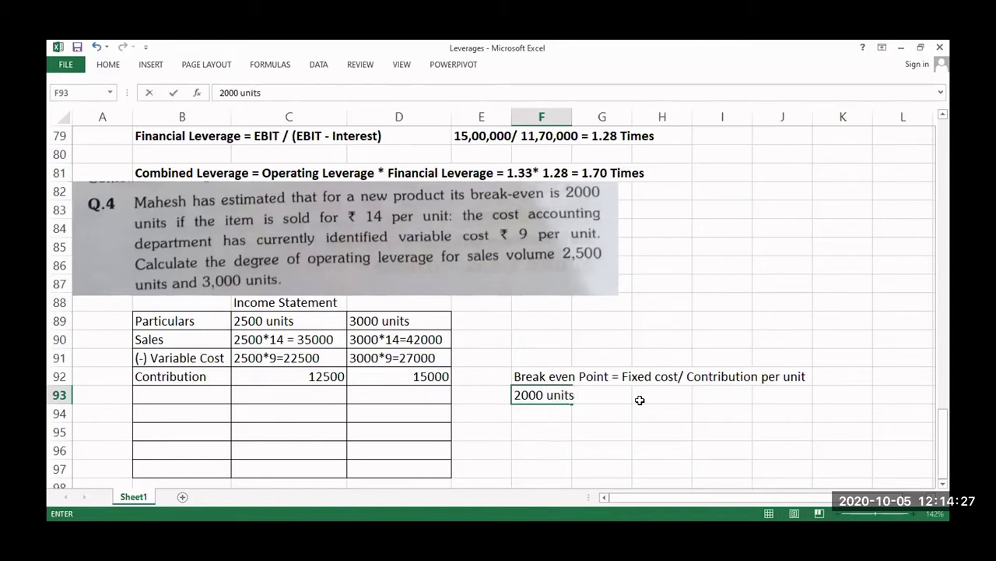
pyautogui.write(' = Fi')
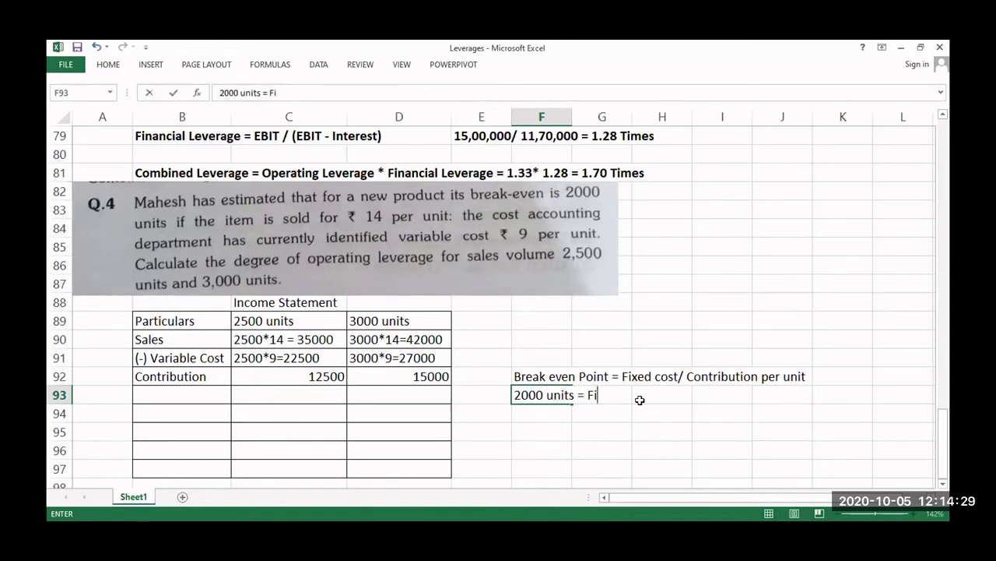
pyautogui.write('xed Cos')
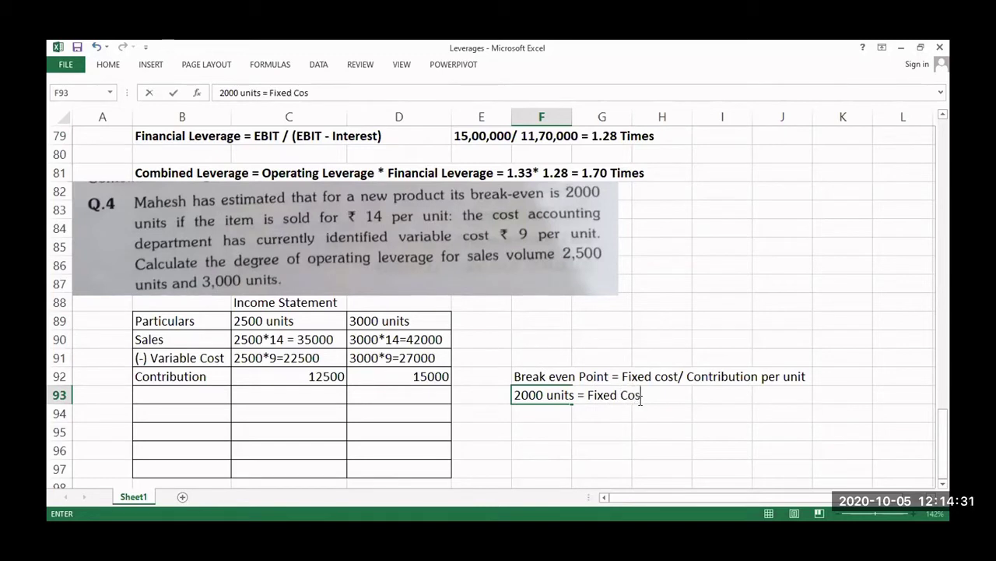
pyautogui.write('t/')
pyautogui.write('14-9')
pyautogui.click(654, 395)
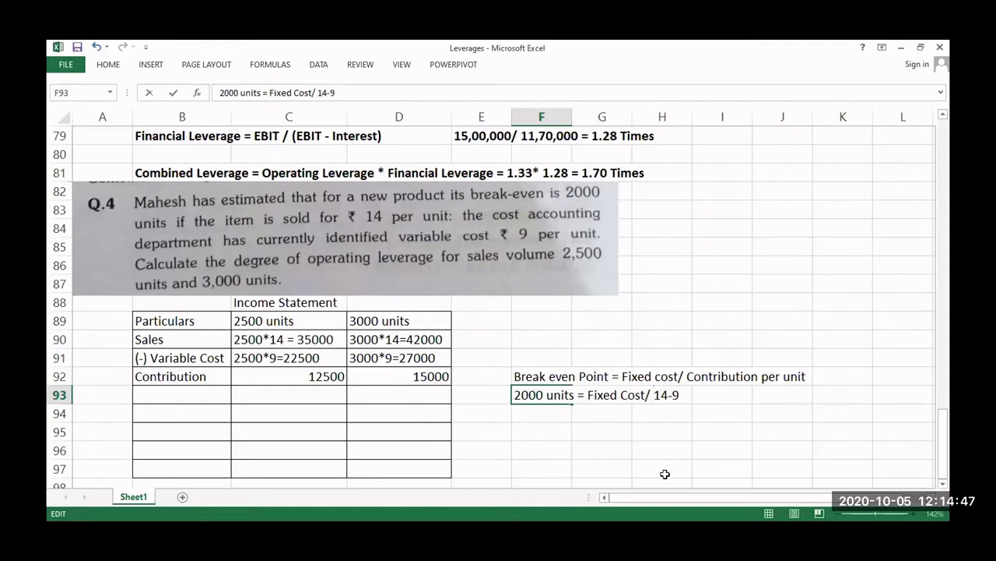
pyautogui.write('(')
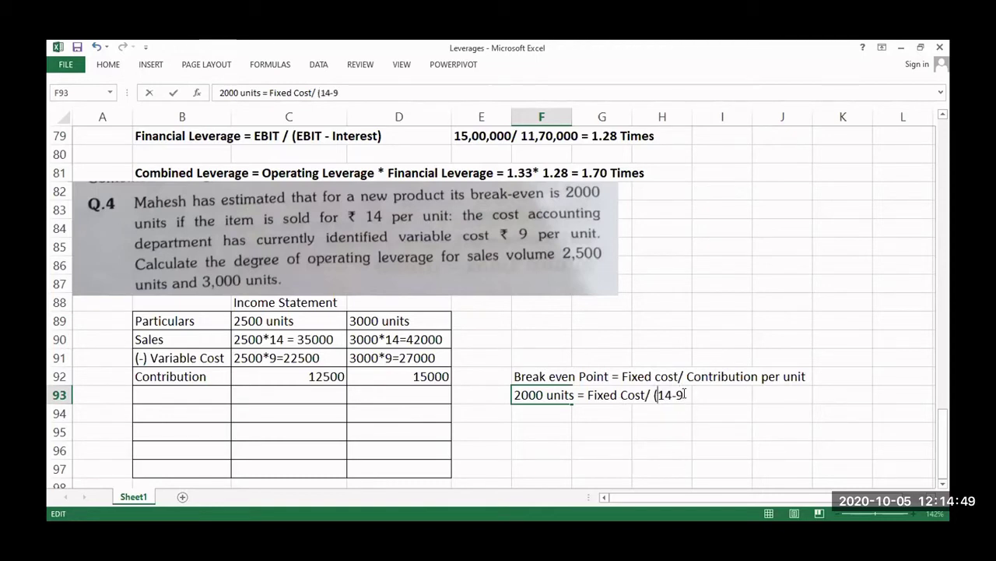
pyautogui.hotkey('shift', 'Right')
pyautogui.hotkey('shift', 'Right')
pyautogui.hotkey('shift', 'Right')
pyautogui.hotkey('shift', 'Right')
pyautogui.hotkey('shift', 'Right')
pyautogui.hotkey('shift', 'Right')
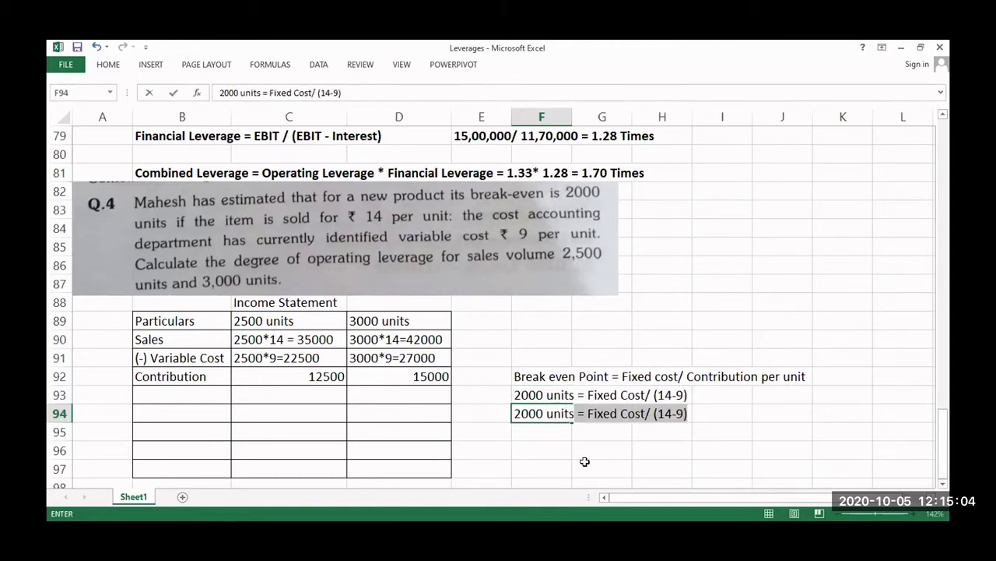
pyautogui.hotkey('shift', 'Right')
pyautogui.hotkey('shift', 'Right')
pyautogui.press('BackSpace')
pyautogui.press('BackSpace')
pyautogui.press('BackSpace')
pyautogui.press('BackSpace')
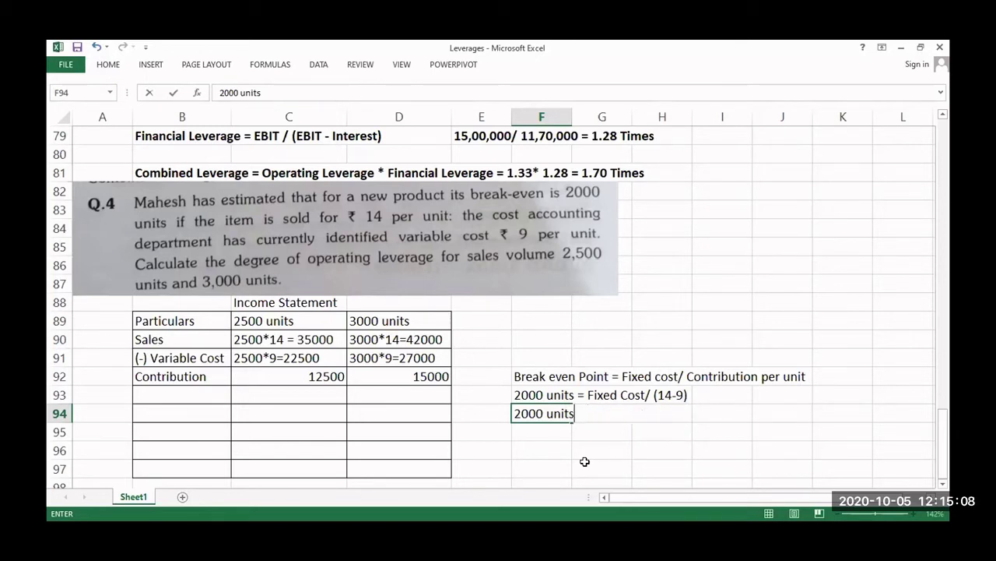
pyautogui.hotkey('ctrl', 'z')
pyautogui.write('* 5')
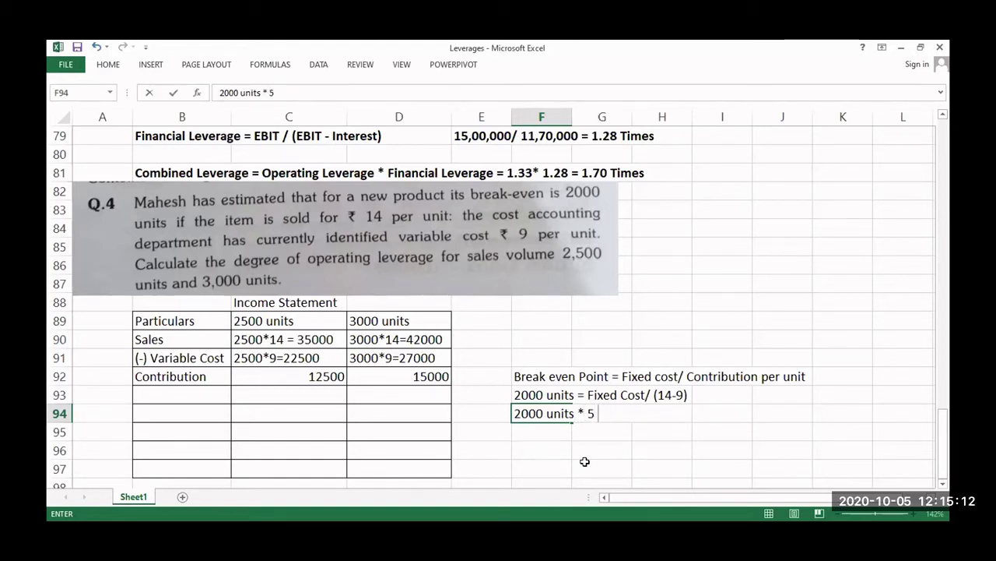
pyautogui.write(' = Fixed cost')
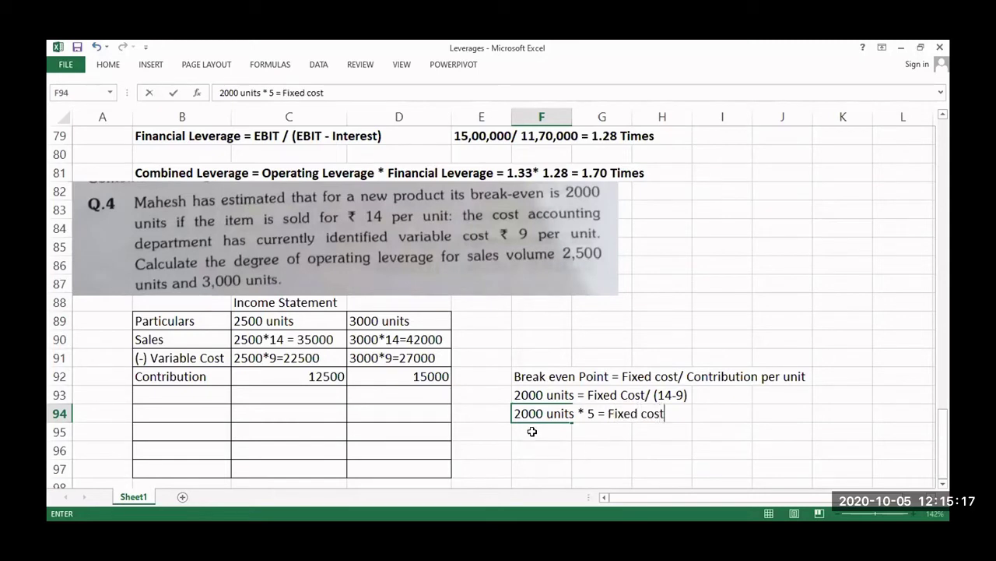
pyautogui.press('Return')
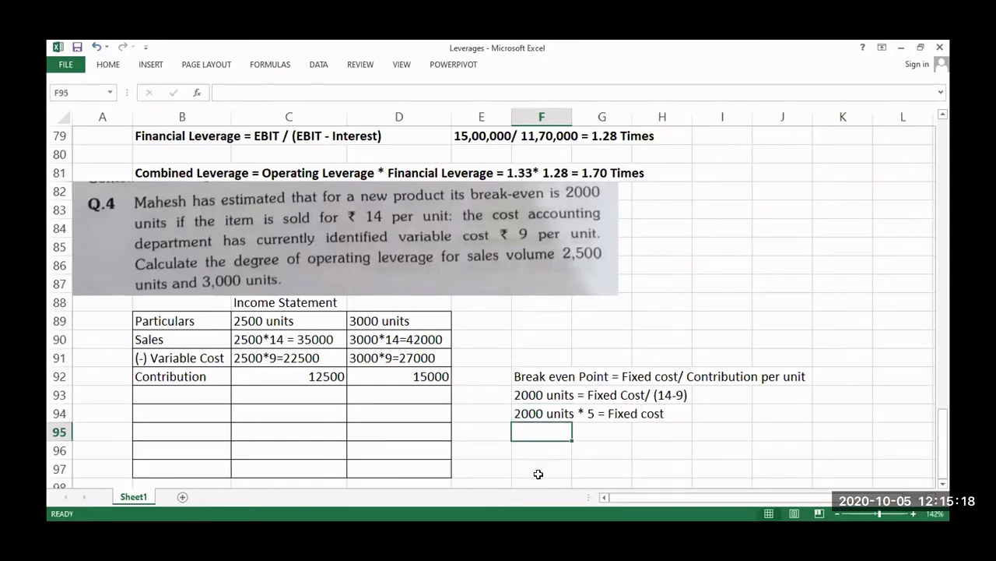
# Step: Enter 10000 below and revise the working to read 2000 units * Rs 5 per unit
pyautogui.write('10000')
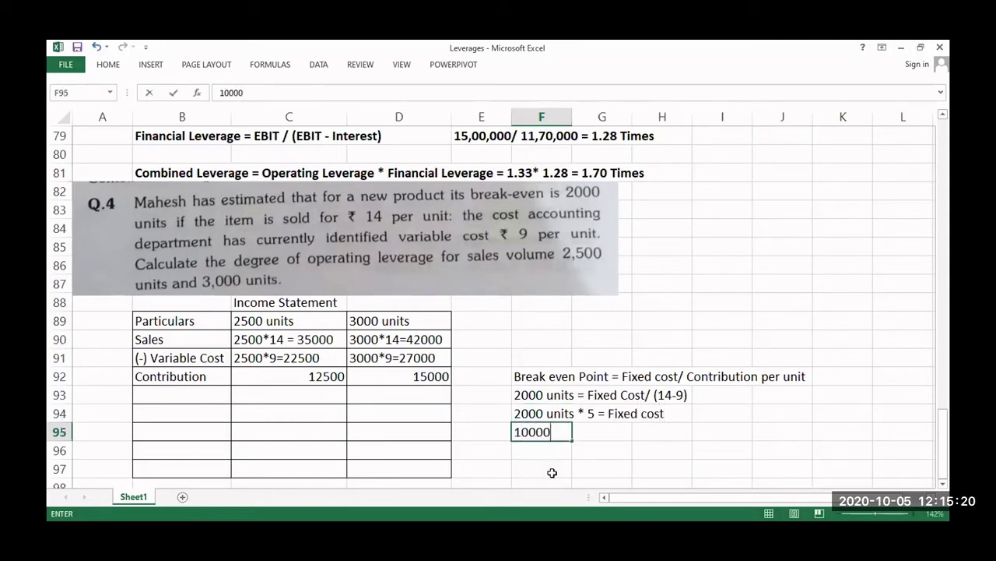
pyautogui.click(547, 412)
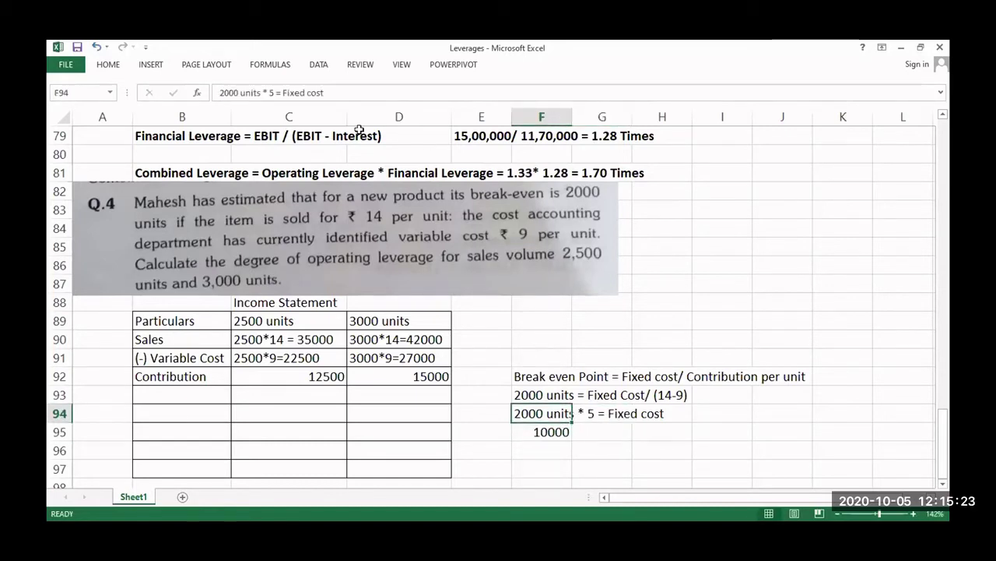
pyautogui.click(269, 91)
pyautogui.write('Rs')
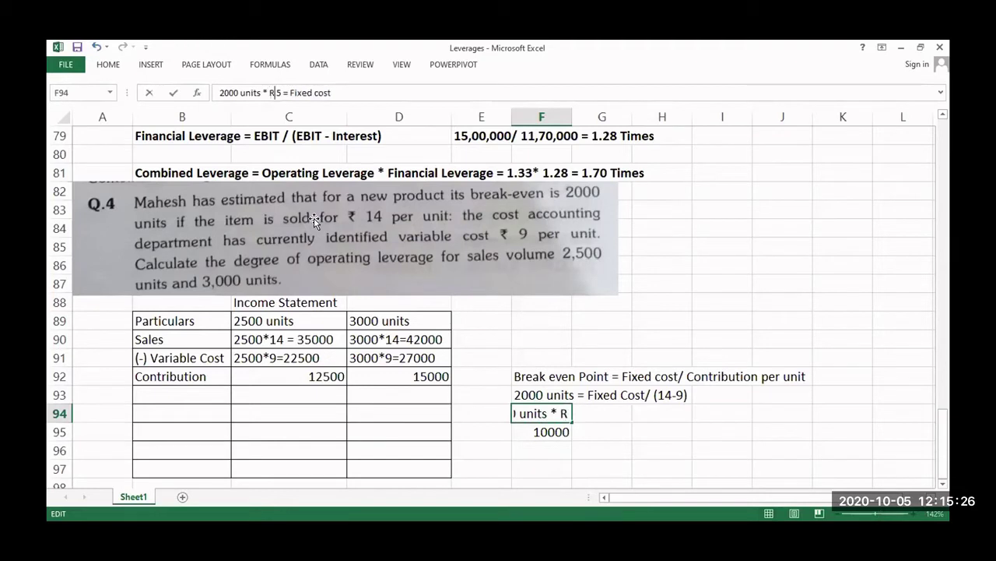
pyautogui.press('Right')
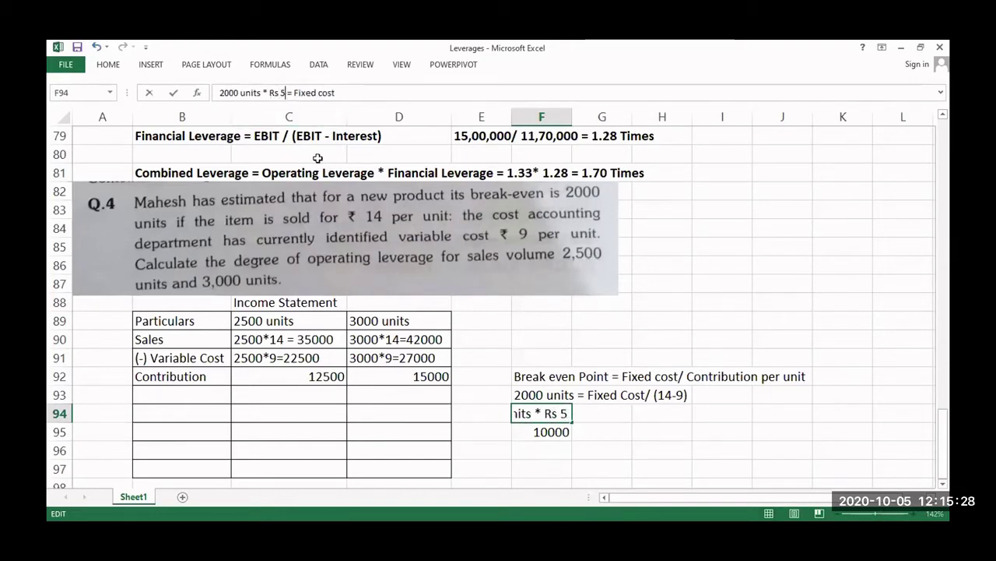
pyautogui.write('per uni')
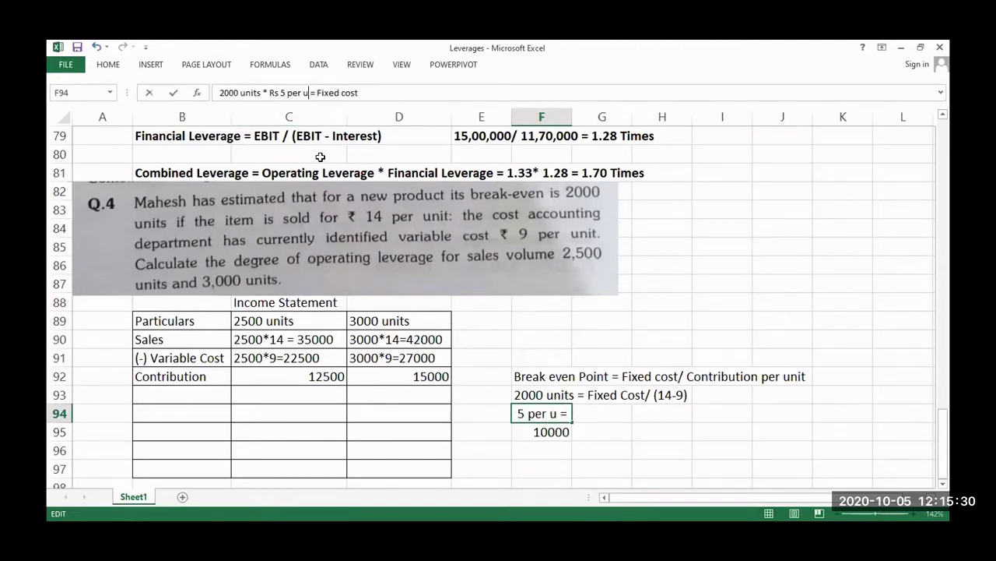
pyautogui.write('t')
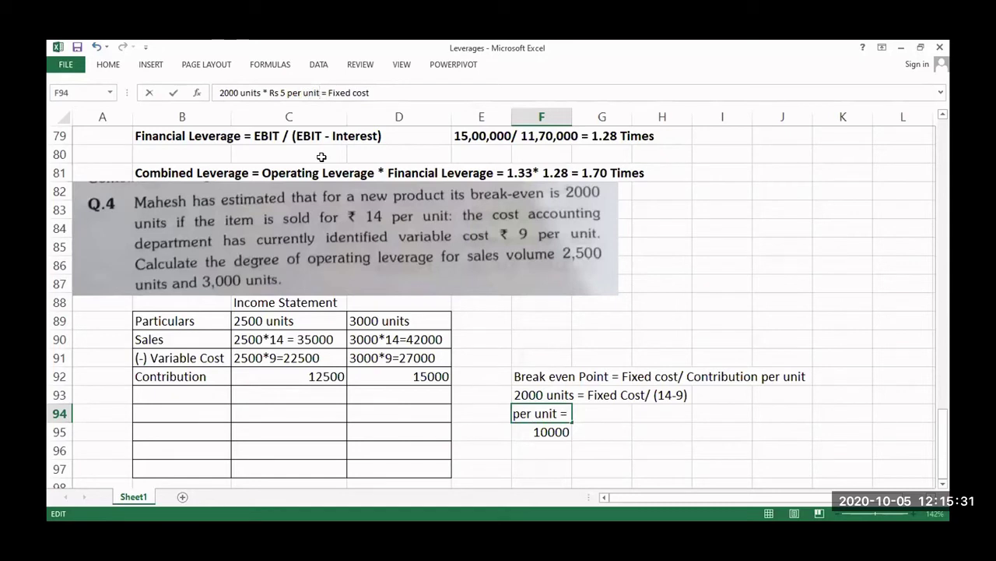
pyautogui.click(636, 448)
# Step: Prefix the fixed cost result with 'Rs.' so it reads Rs. 10000
pyautogui.click(550, 433)
pyautogui.doubleClick(516, 431)
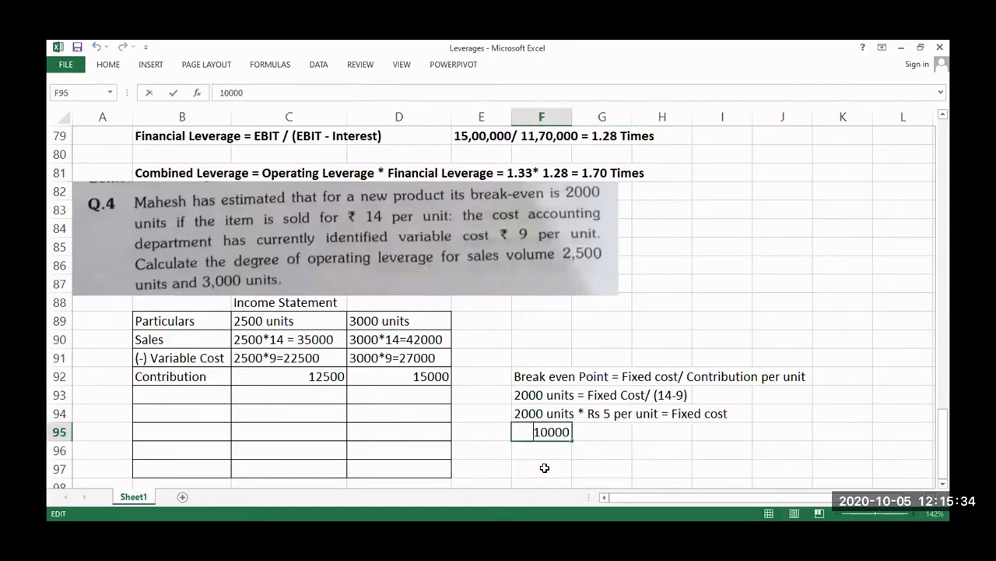
pyautogui.write('=')
pyautogui.press('BackSpace')
pyautogui.write('Rs.')
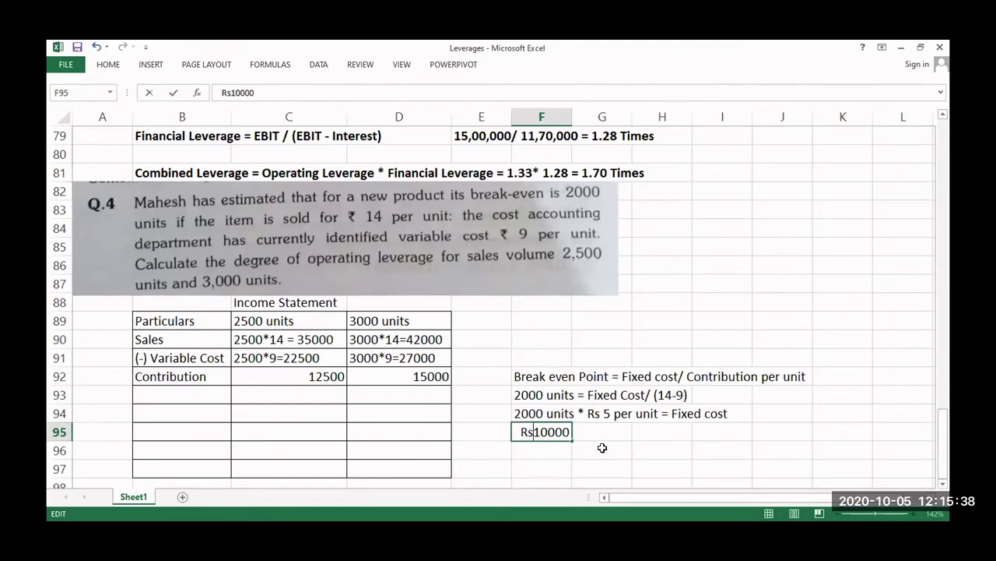
pyautogui.click(597, 449)
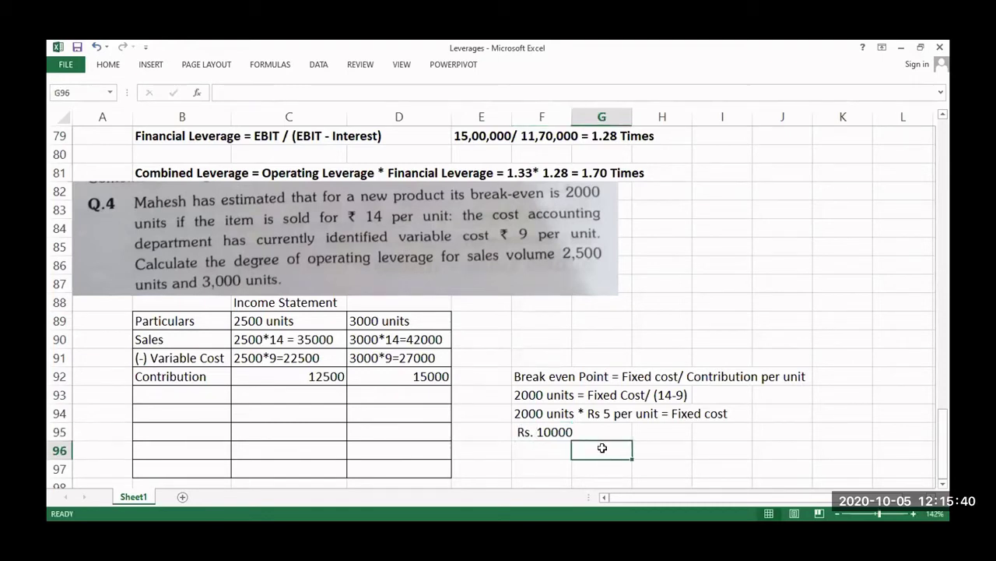
pyautogui.click(544, 431)
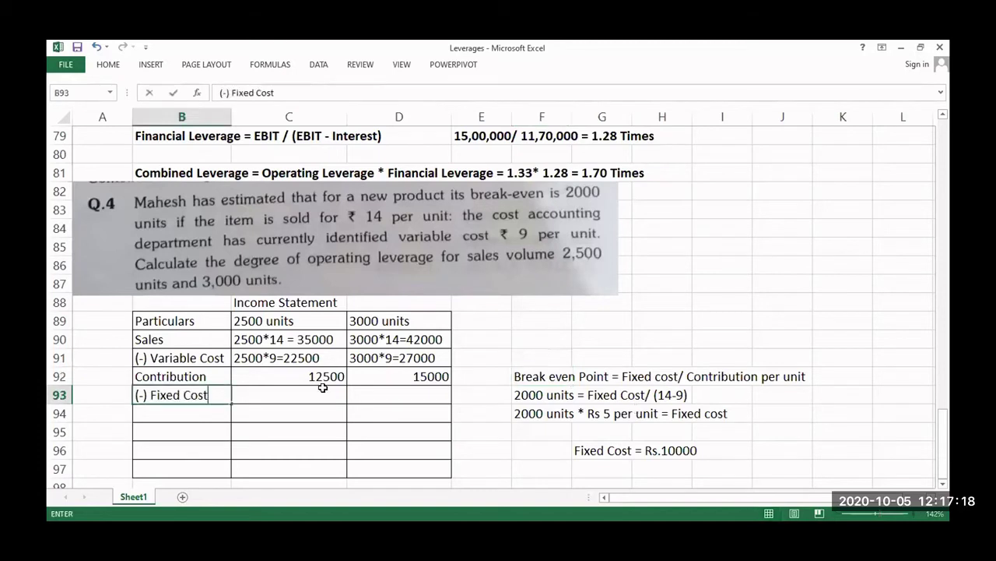
# Step: Fill the (-) Fixed Cost row with 10000 for both 2500 and 3000 units
pyautogui.press('Tab')
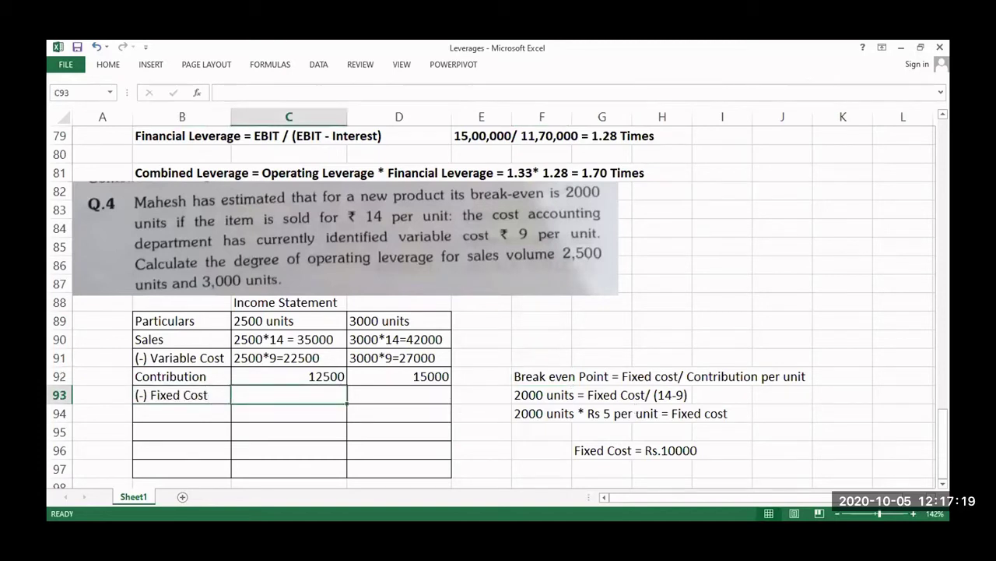
pyautogui.write('10000')
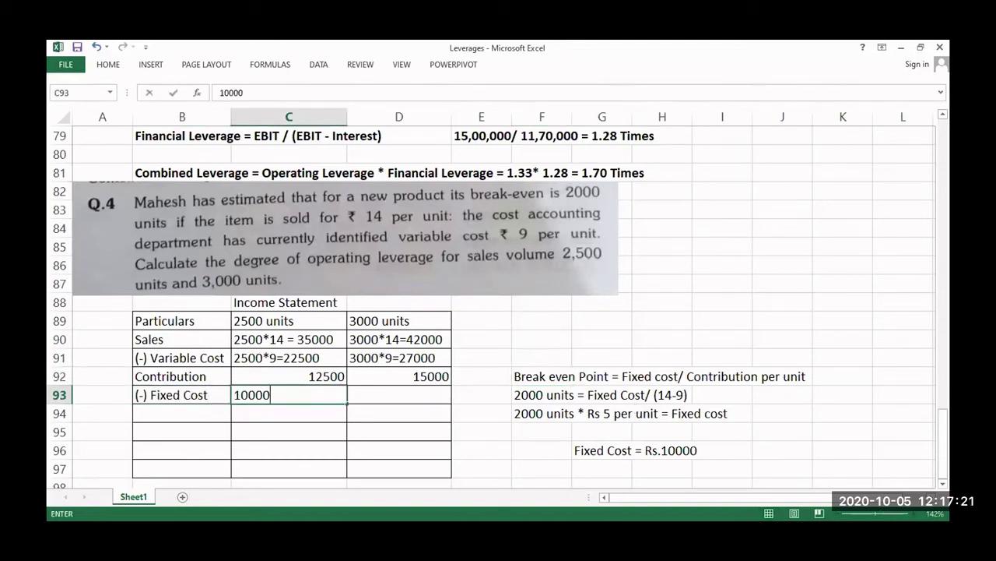
pyautogui.press('Tab')
pyautogui.write('10000')
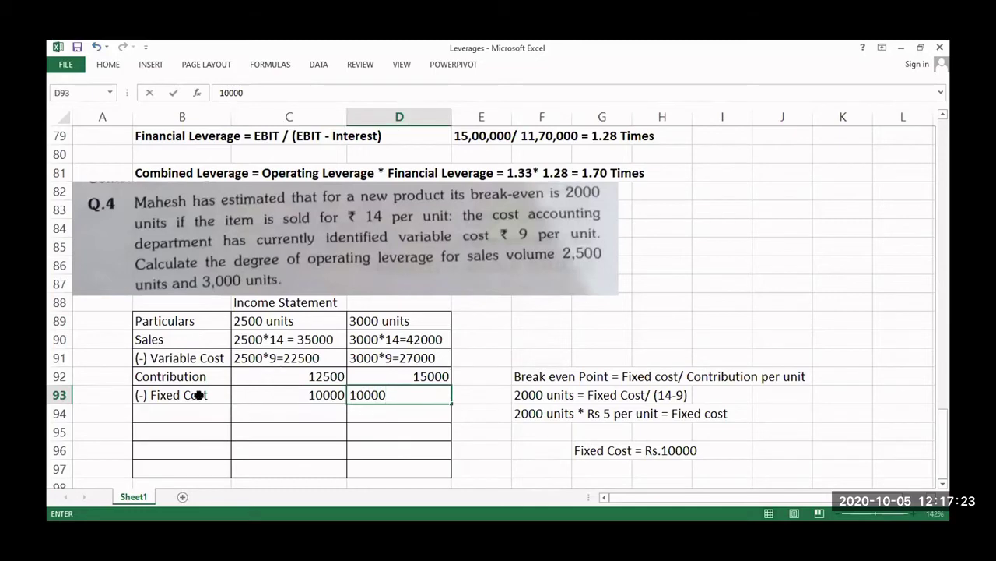
pyautogui.press('Return')
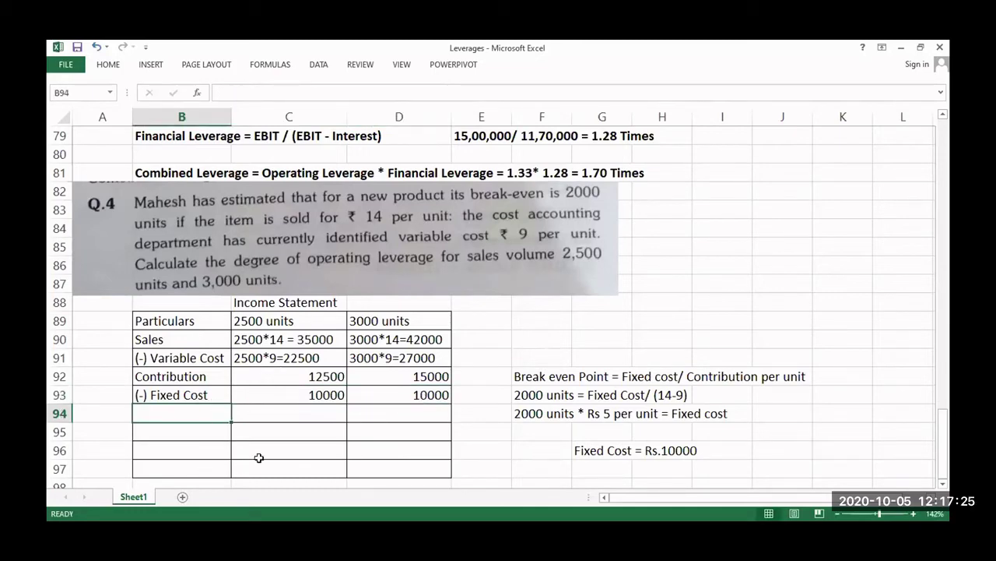
# Step: Add an EBIT row with 2500 for 2500 units and 5000 for 3000 units
pyautogui.write('EBIT')
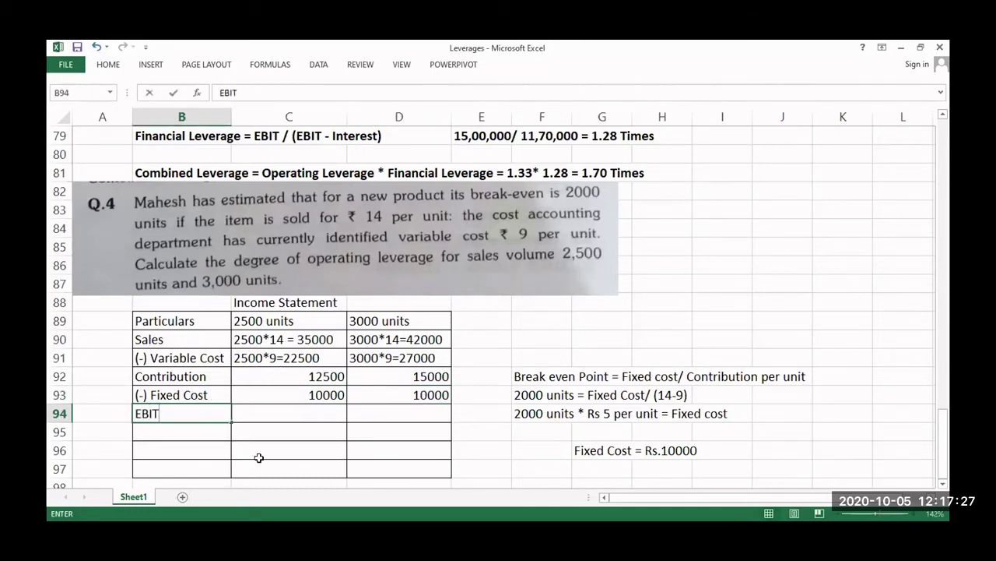
pyautogui.click(318, 410)
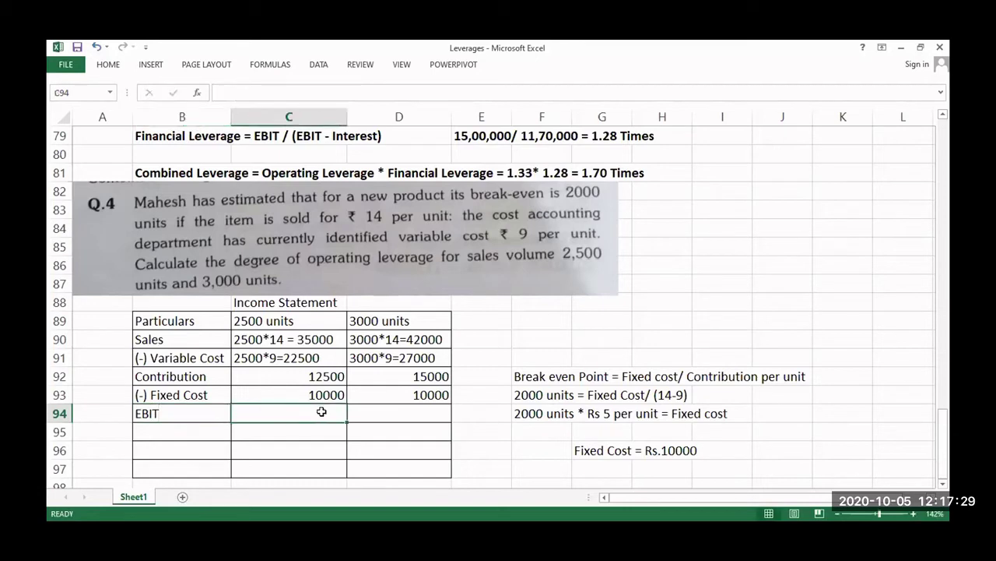
pyautogui.write('2500')
pyautogui.click(374, 406)
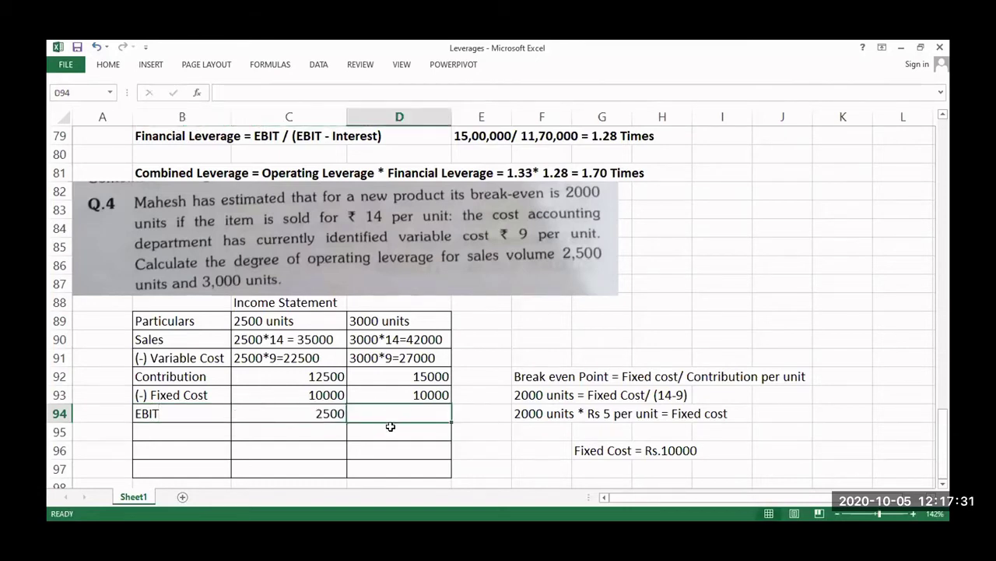
pyautogui.write('5000')
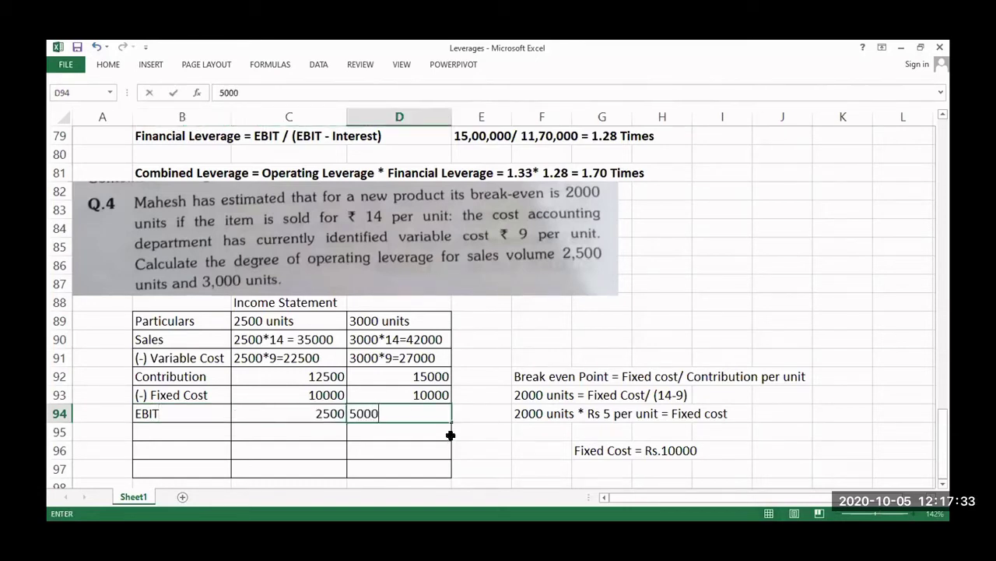
pyautogui.click(193, 433)
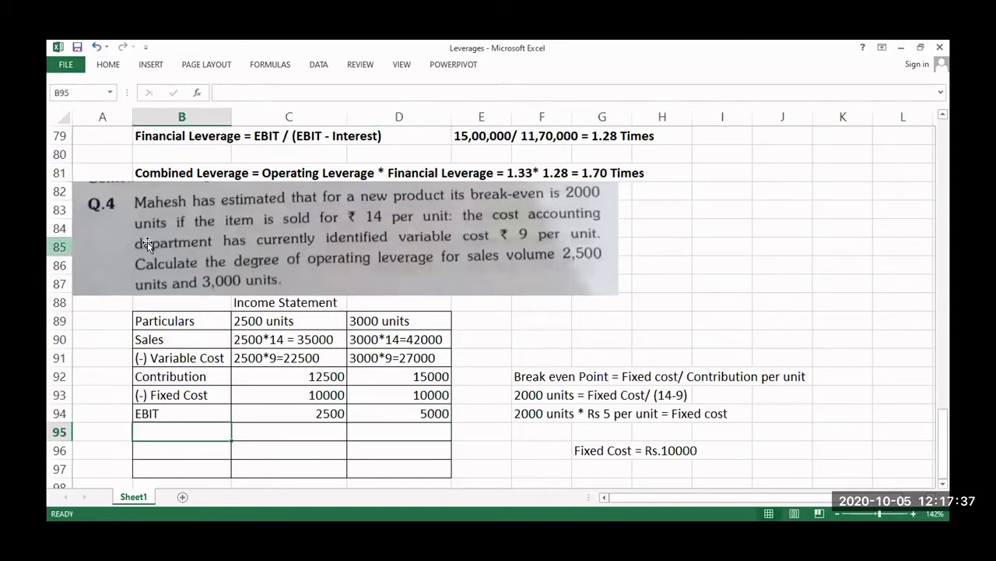
# Step: Type the row note 'Operating Leverage = Contribution / EBIT', correcting the typos
pyautogui.scroll(-1, 187, 344)
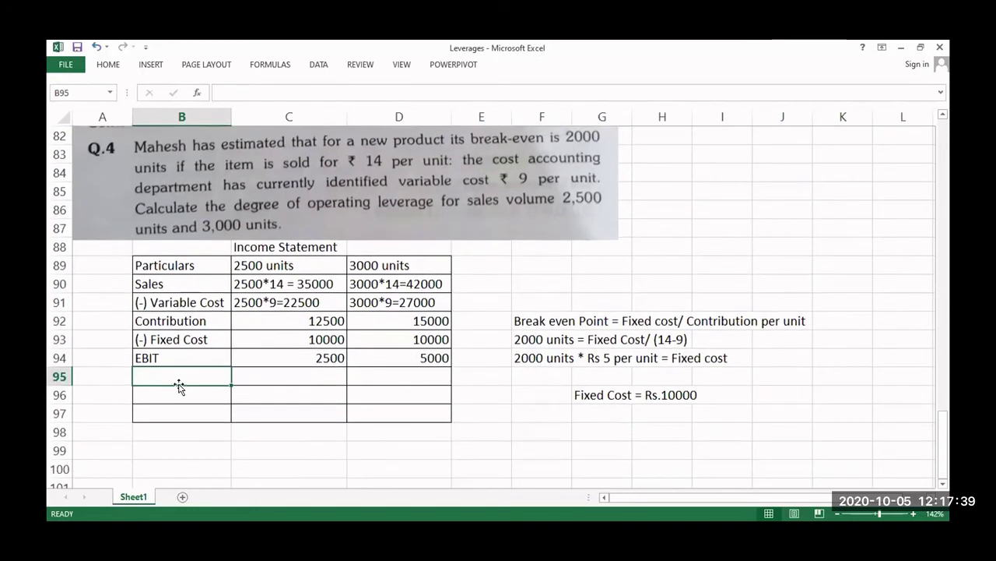
pyautogui.write('oPER')
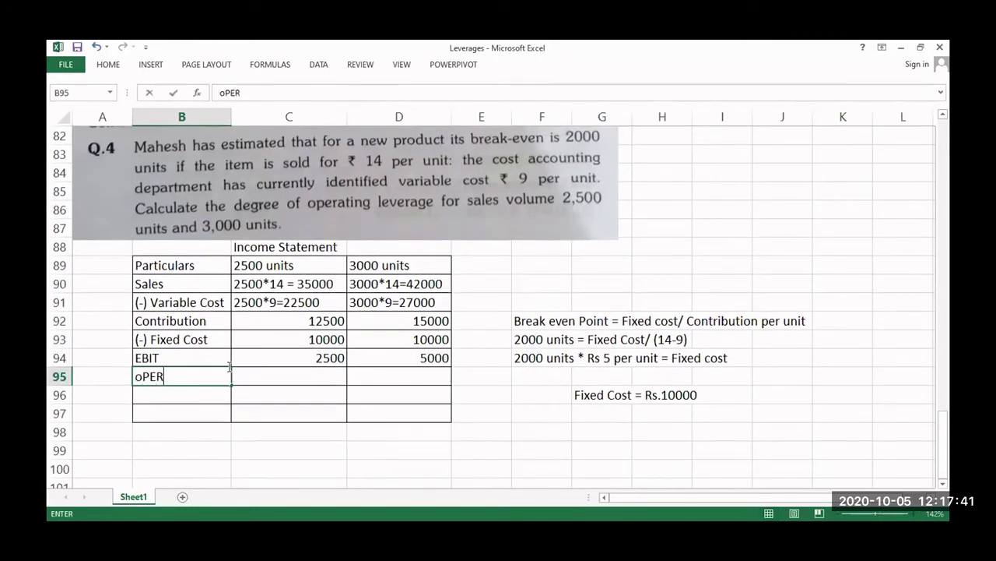
pyautogui.write('ATING ')
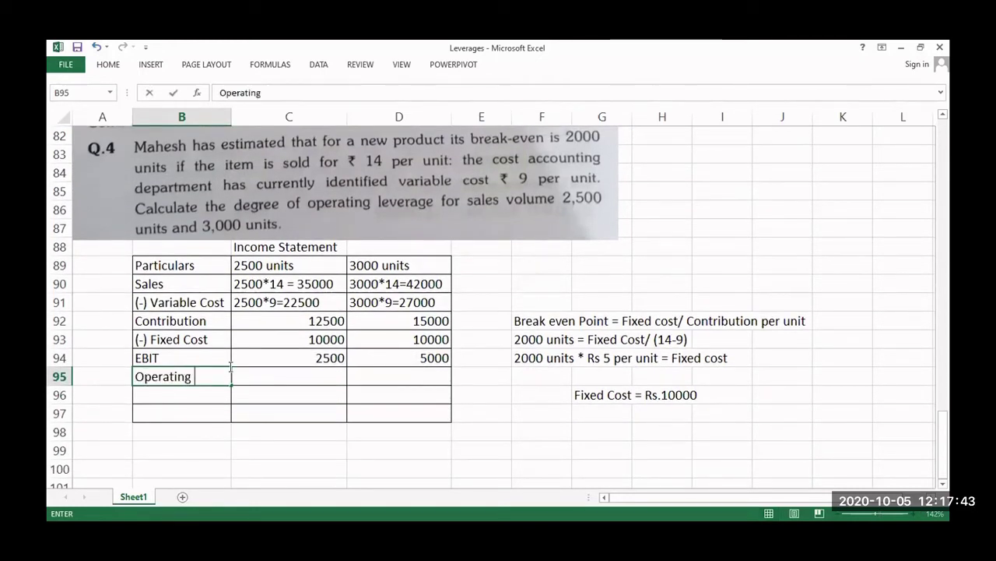
pyautogui.write('Lever')
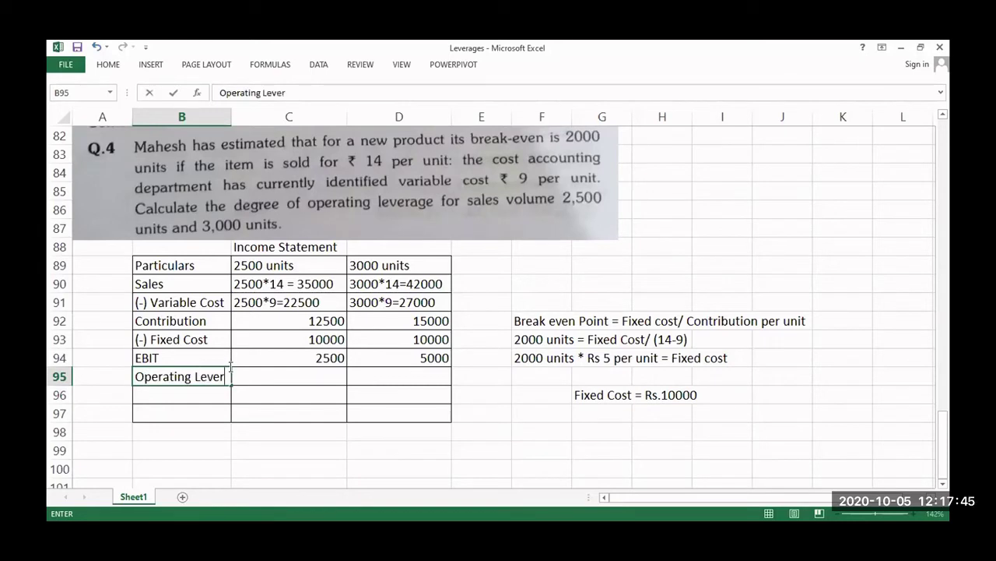
pyautogui.write('age =')
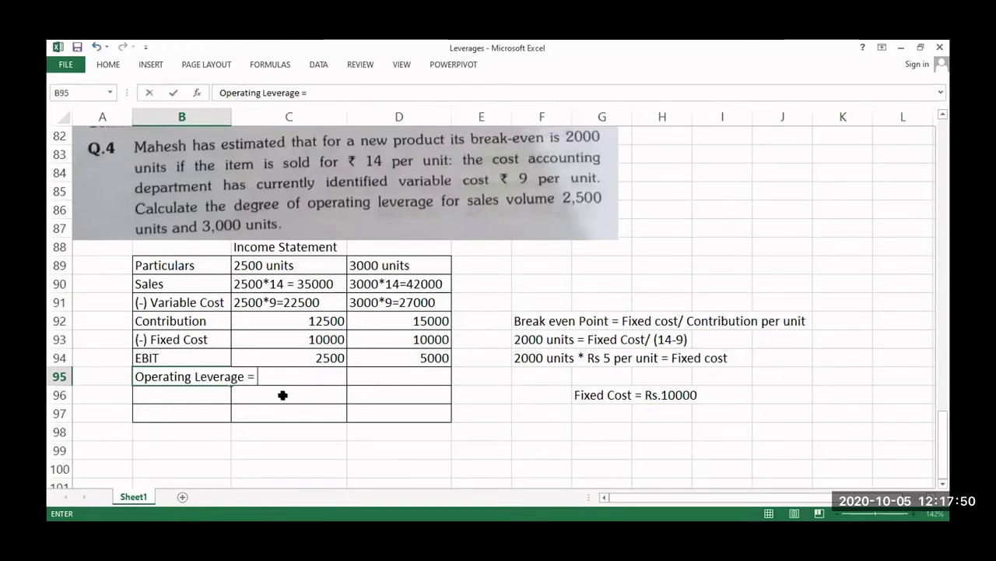
pyautogui.write(' Contrin')
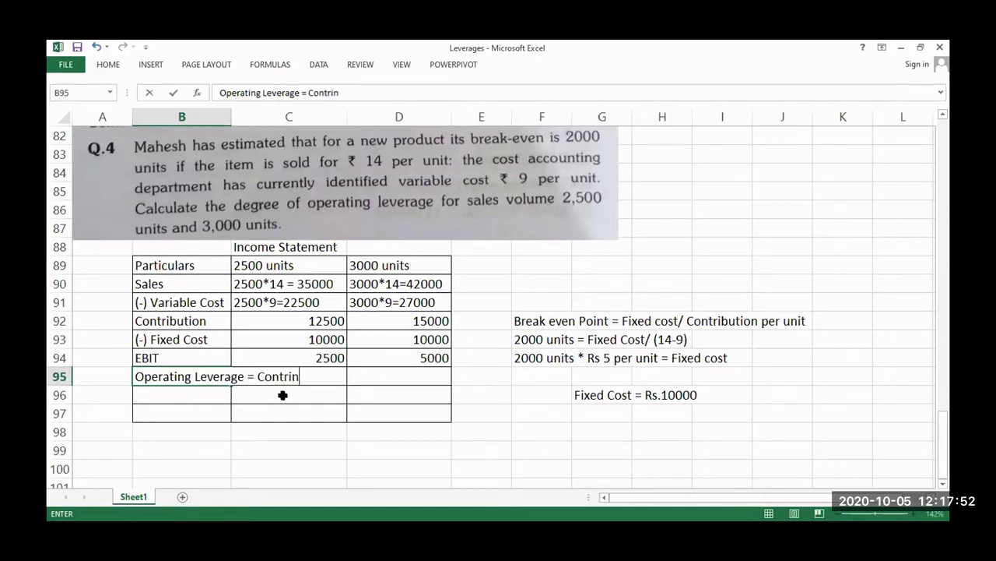
pyautogui.press('BackSpace')
pyautogui.write('bution')
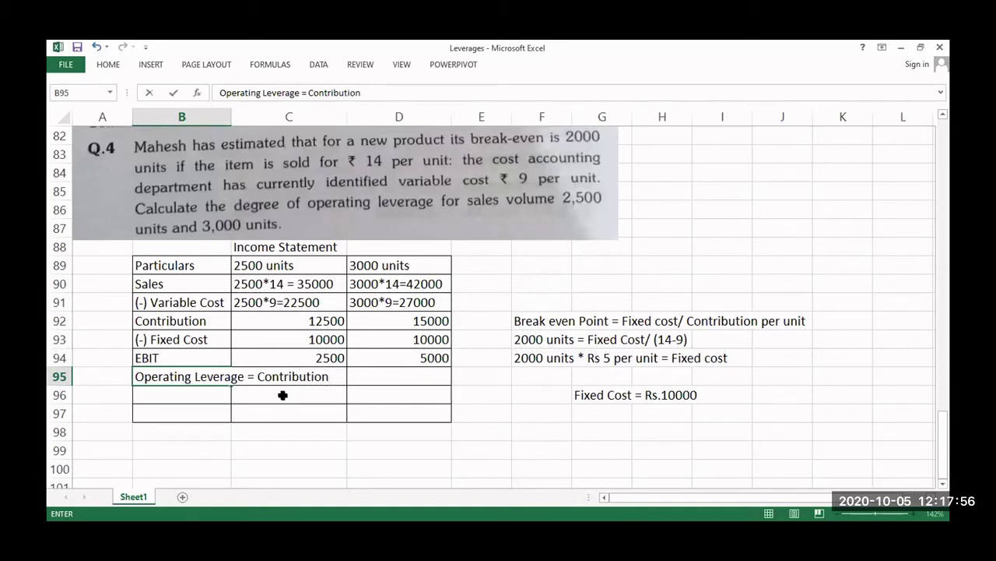
pyautogui.write(' / Ebit')
pyautogui.press('BackSpace')
pyautogui.press('BackSpace')
pyautogui.press('BackSpace')
pyautogui.write('Bit')
pyautogui.press('BackSpace')
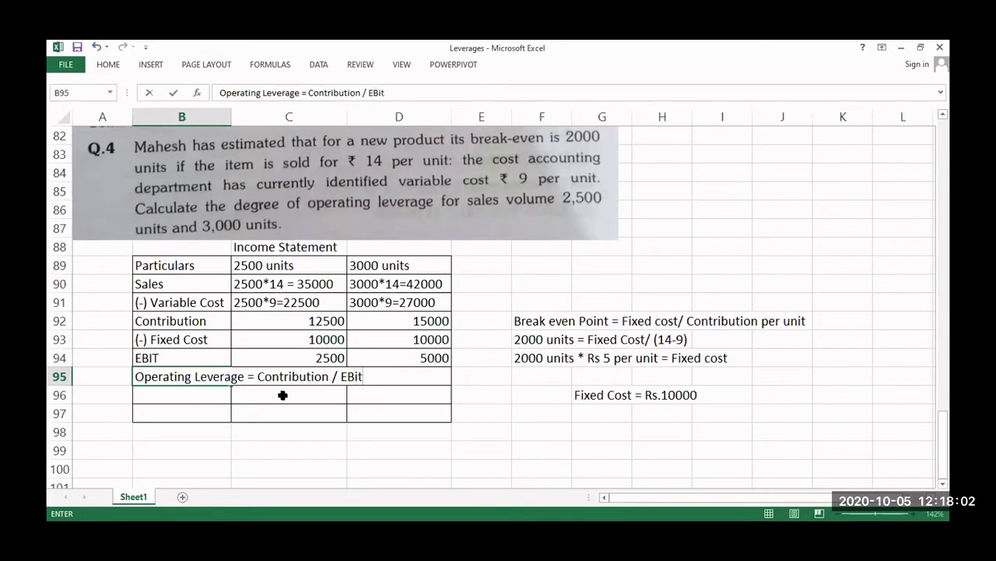
pyautogui.press('BackSpace')
pyautogui.write('IT')
pyautogui.click(282, 395)
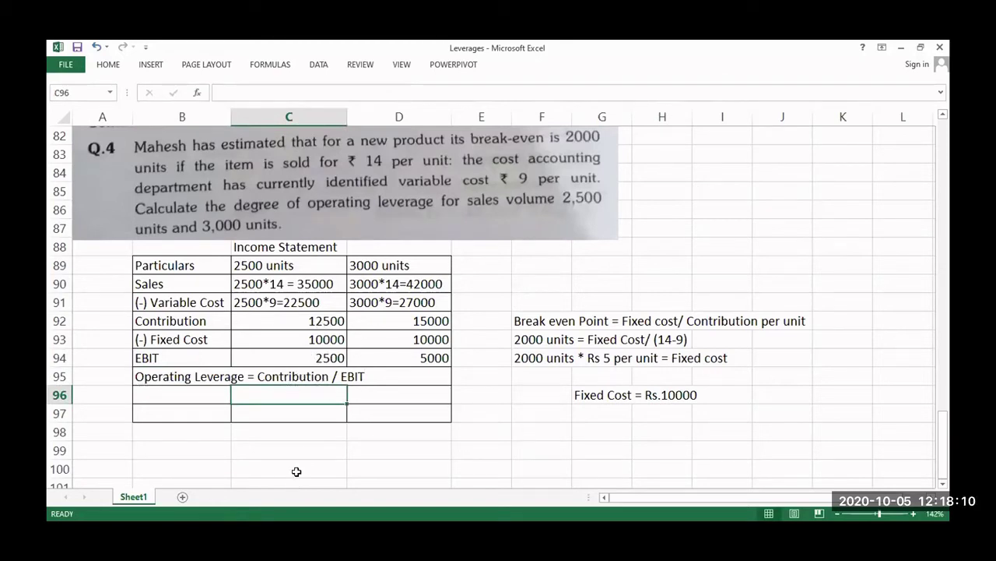
# Step: Start the 2500-unit leverage calculation by typing 12500/2500 beneath it
pyautogui.write('128')
pyautogui.press('BackSpace')
pyautogui.write('5')
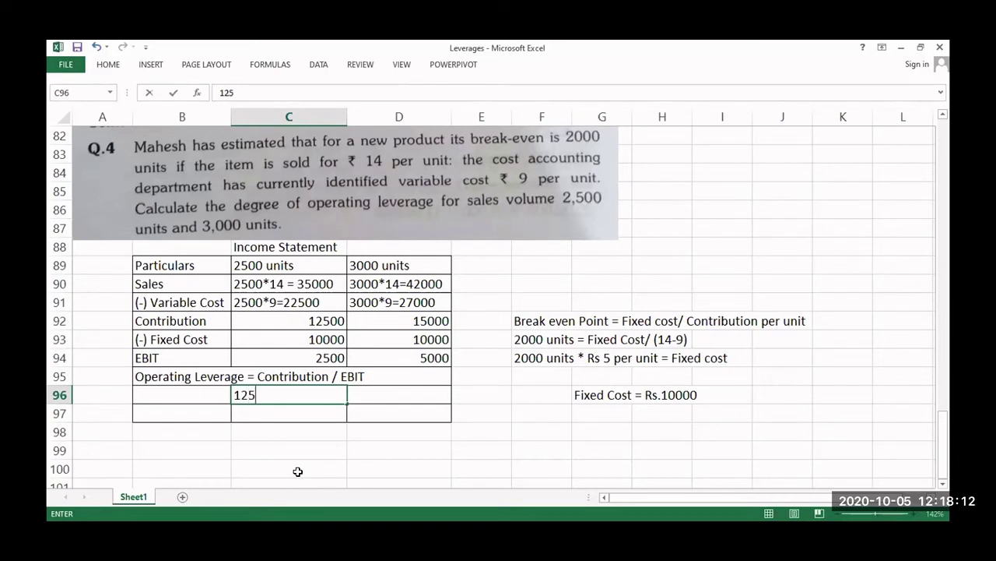
pyautogui.write('00/2500/25')
# Step: Enter 15000/5000 as the 3000-unit leverage calculation
pyautogui.press('Tab')
pyautogui.write('15000/5000')
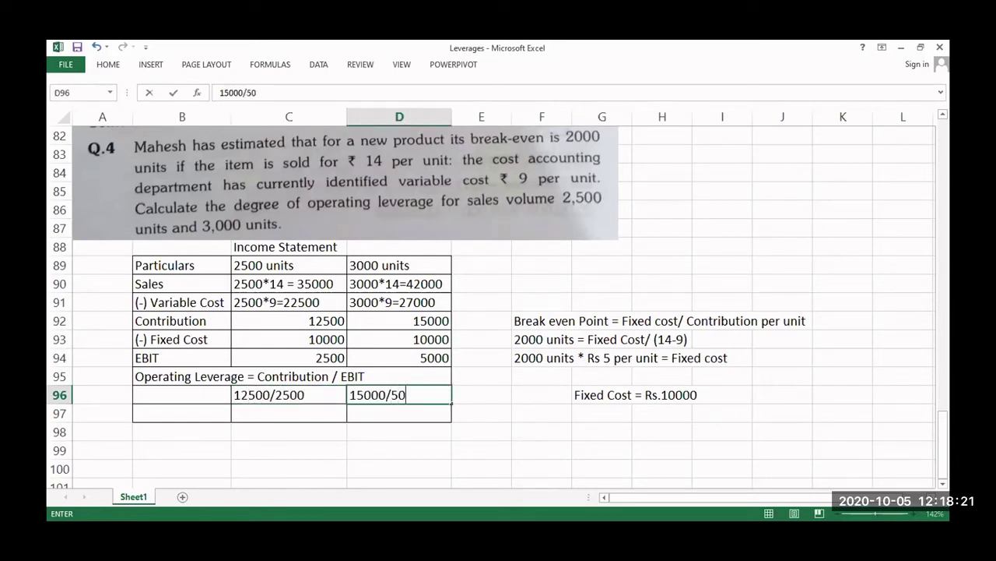
pyautogui.click(275, 414)
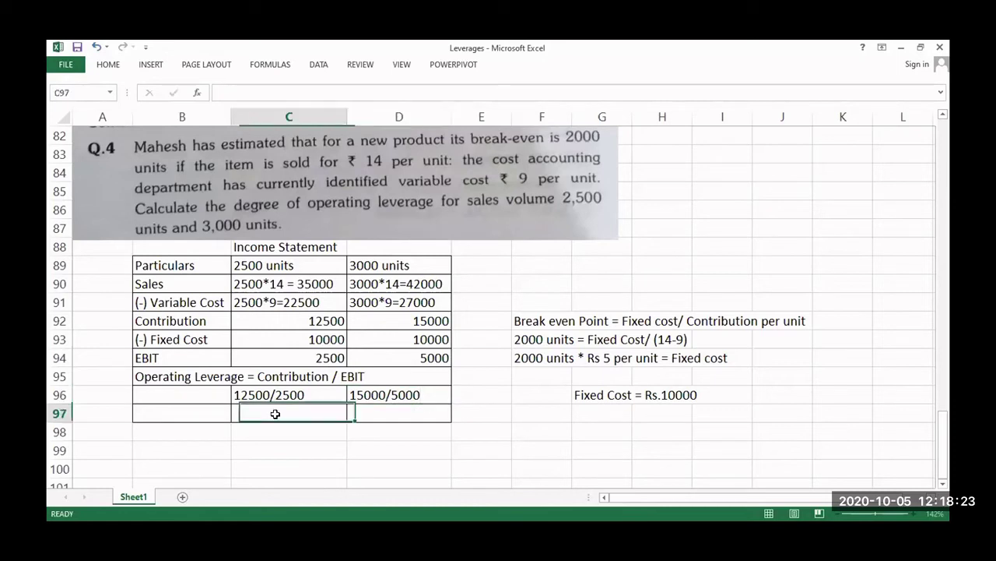
# Step: Label the row DOL and enter 5 Times for 2500 units and 3 times for 3000 units
pyautogui.click(151, 415)
pyautogui.write('d')
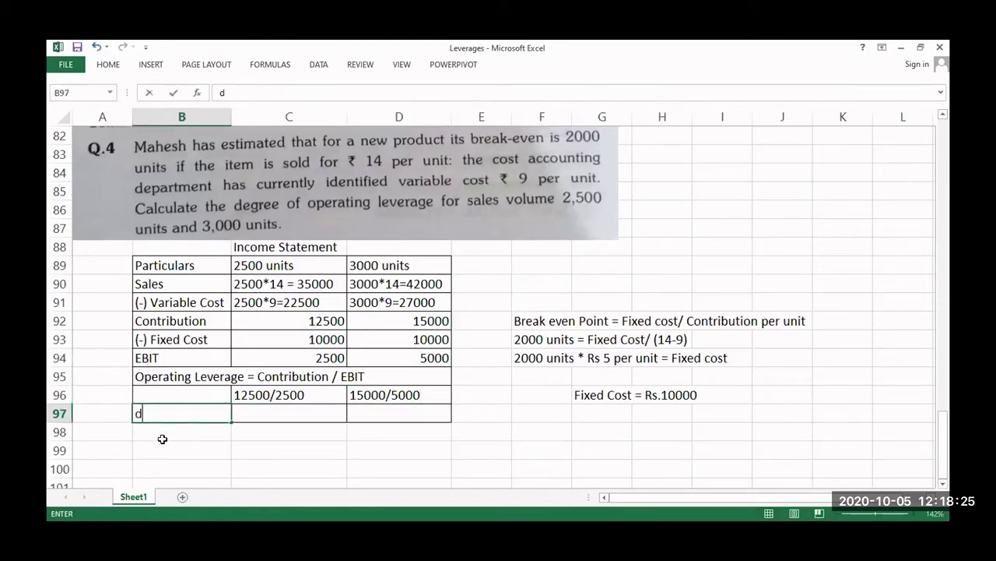
pyautogui.press('BackSpace')
pyautogui.write('D')
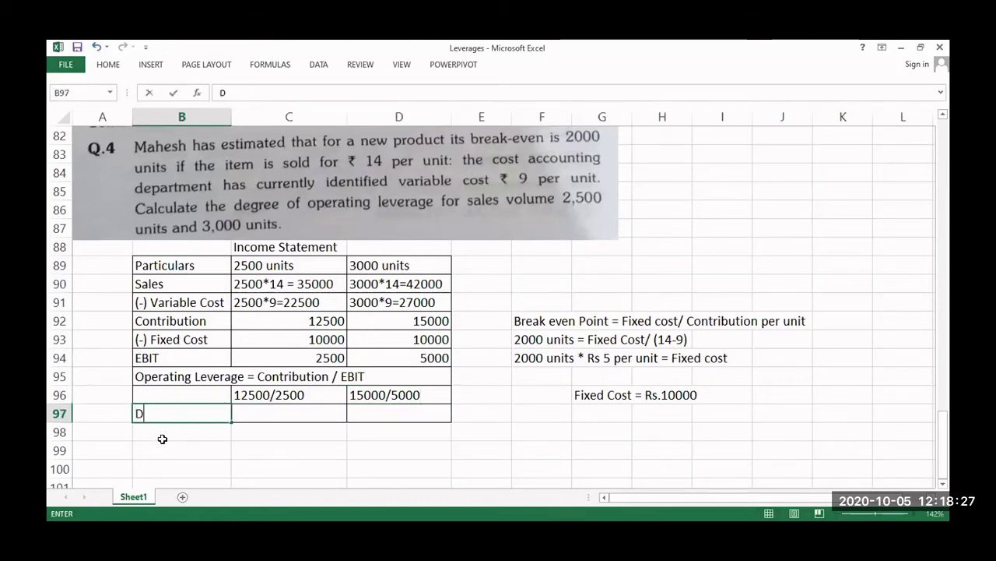
pyautogui.write(' OL')
pyautogui.press('Left')
pyautogui.press('Left')
pyautogui.press('BackSpace')
pyautogui.press('Tab')
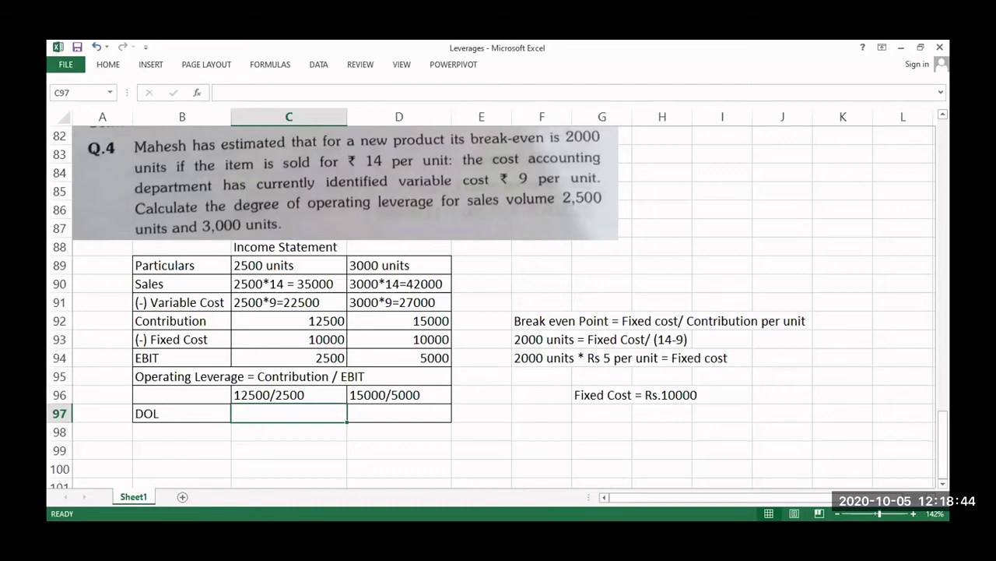
pyautogui.write('5')
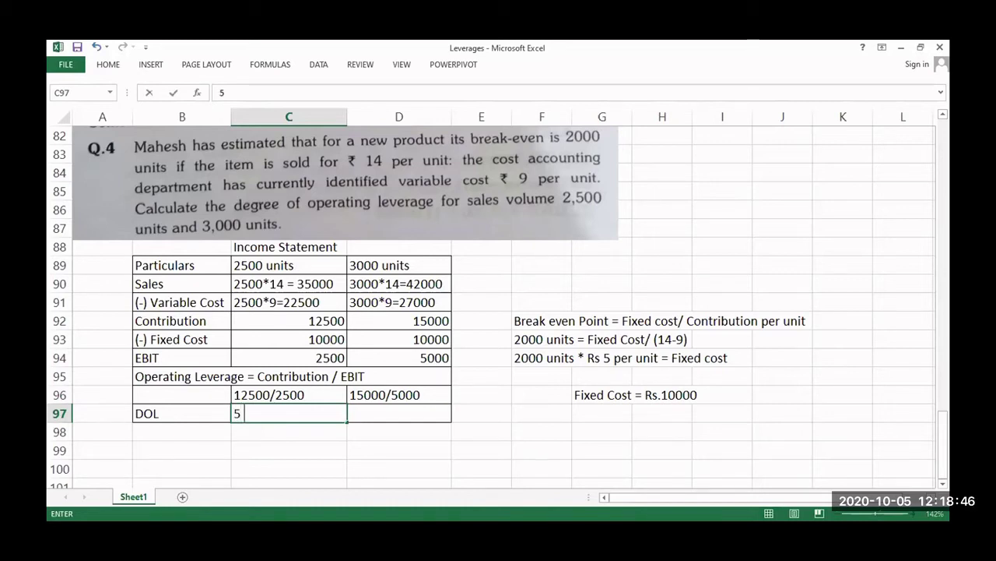
pyautogui.write(' Times')
pyautogui.click(385, 406)
pyautogui.write('3 times')
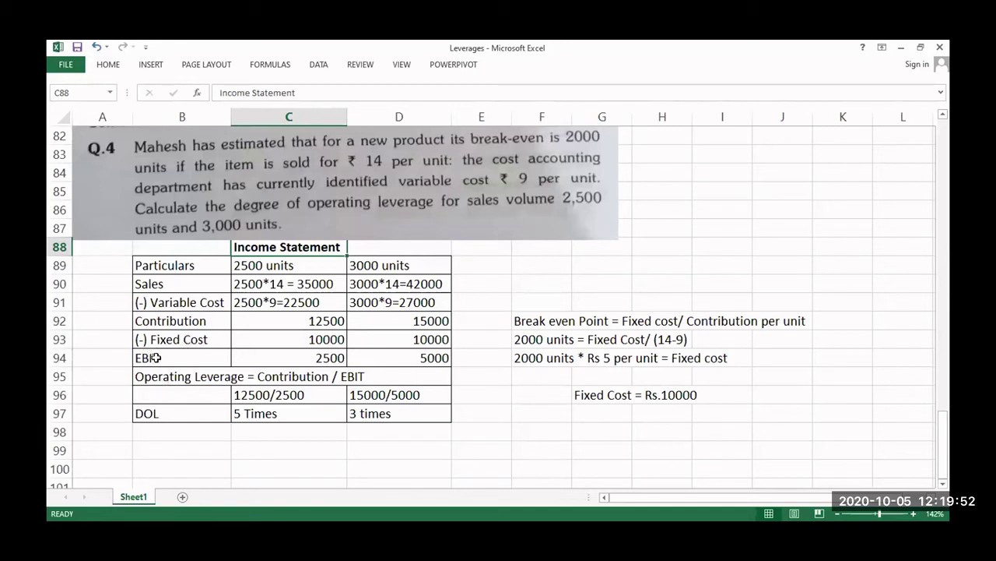
pyautogui.click(181, 450)
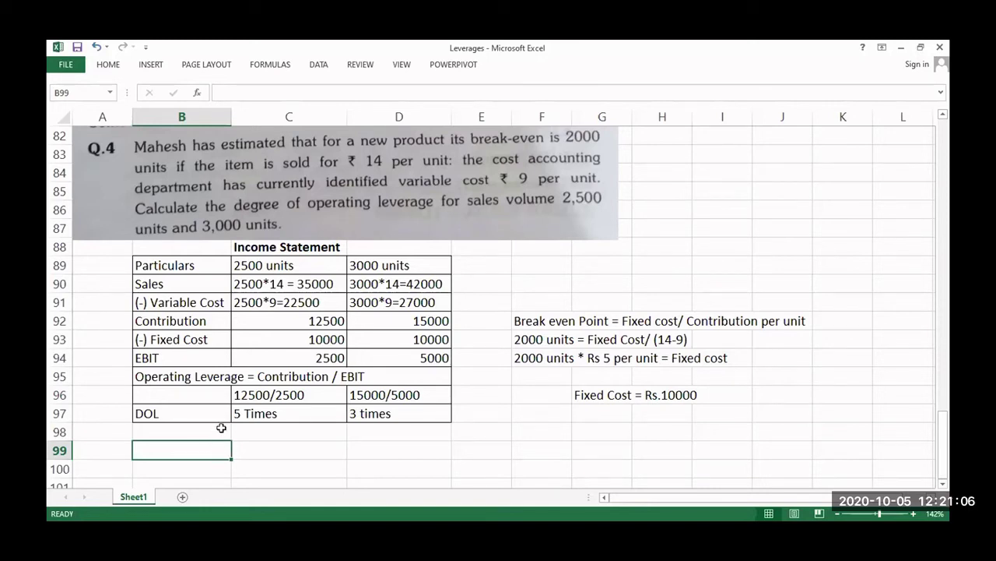
pyautogui.click(261, 430)
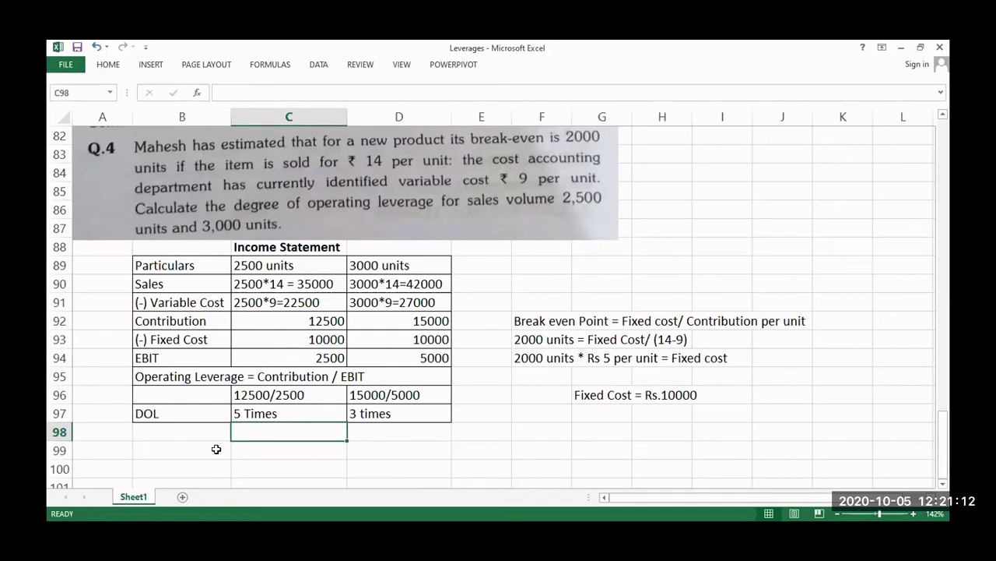
# Step: Type the heading 'Sensitivity of profit margin with effect of change in sales' in C99
pyautogui.click(246, 449)
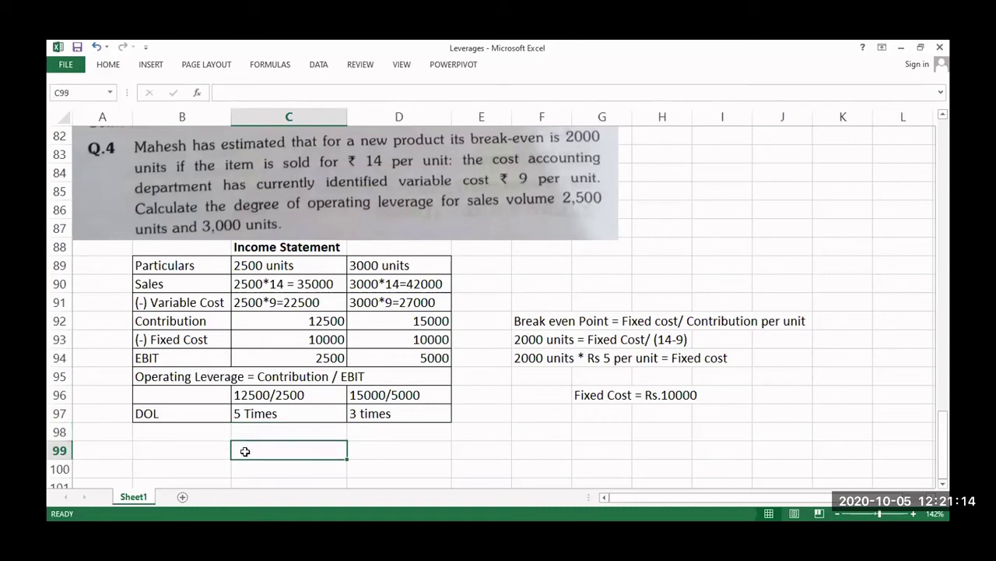
pyautogui.write('Sensiti')
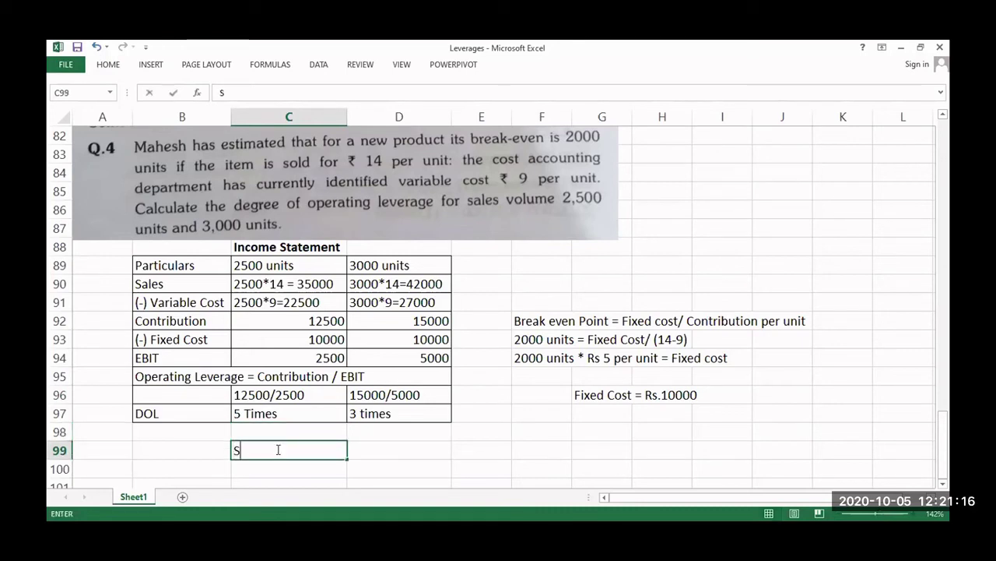
pyautogui.write('vity  of profit margin with effect of change in sales')
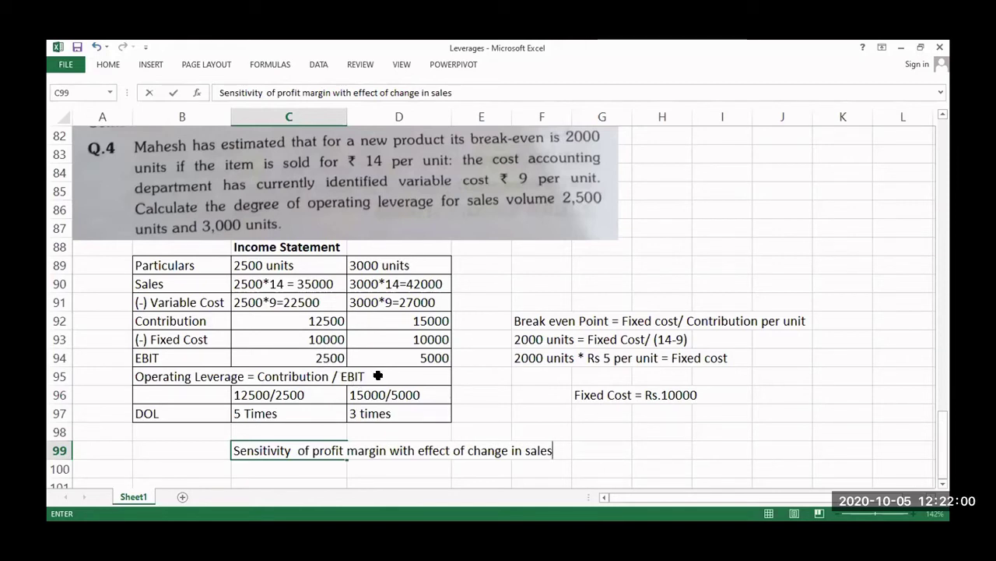
pyautogui.click(297, 470)
pyautogui.click(300, 448)
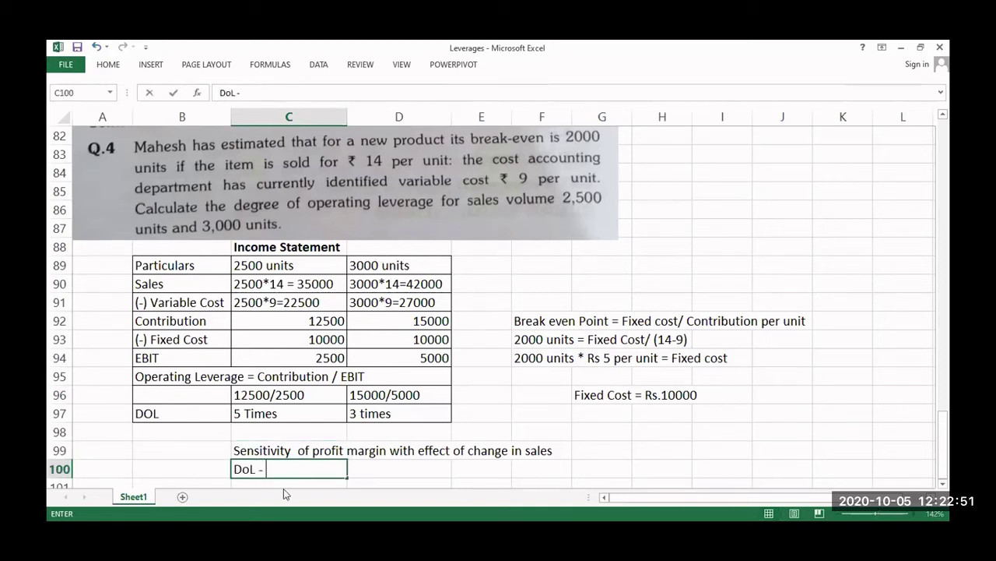
# Step: Continue the DoL note: 5 times means a 10% sales increase gives a 50% increase in EBIT
pyautogui.write('5 times means ')
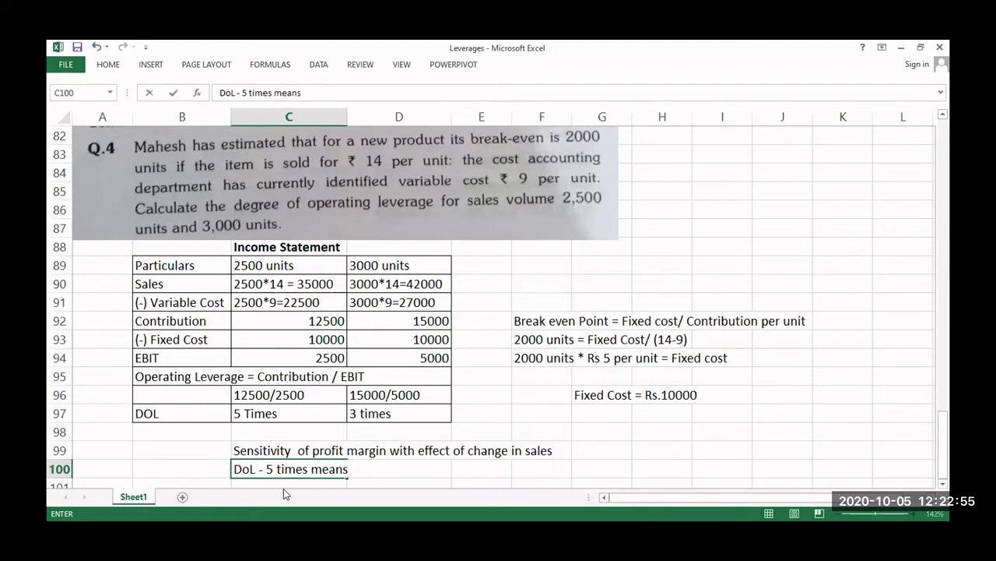
pyautogui.write('10% increase in sales willl result')
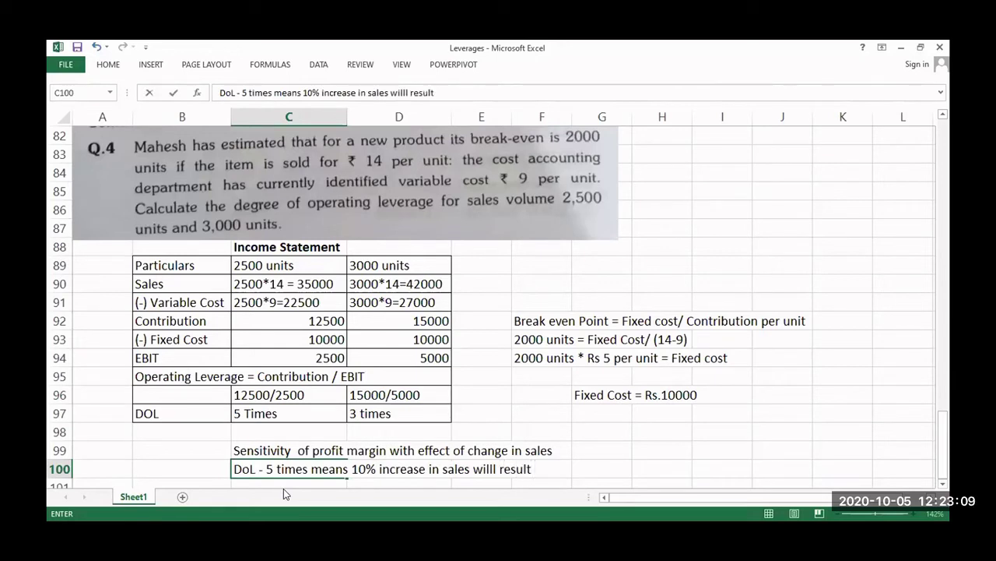
pyautogui.write(' in a 50')
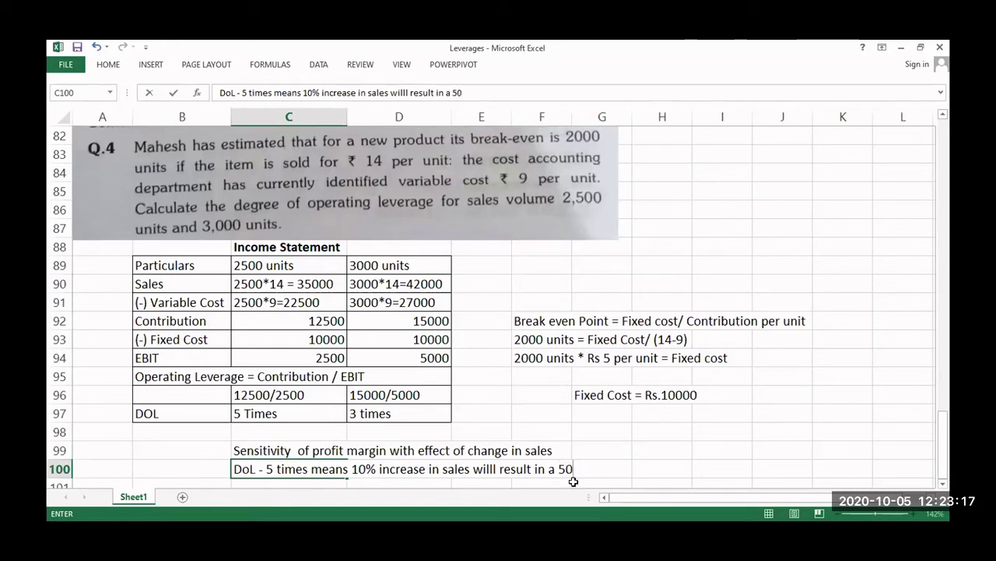
pyautogui.write('% incr')
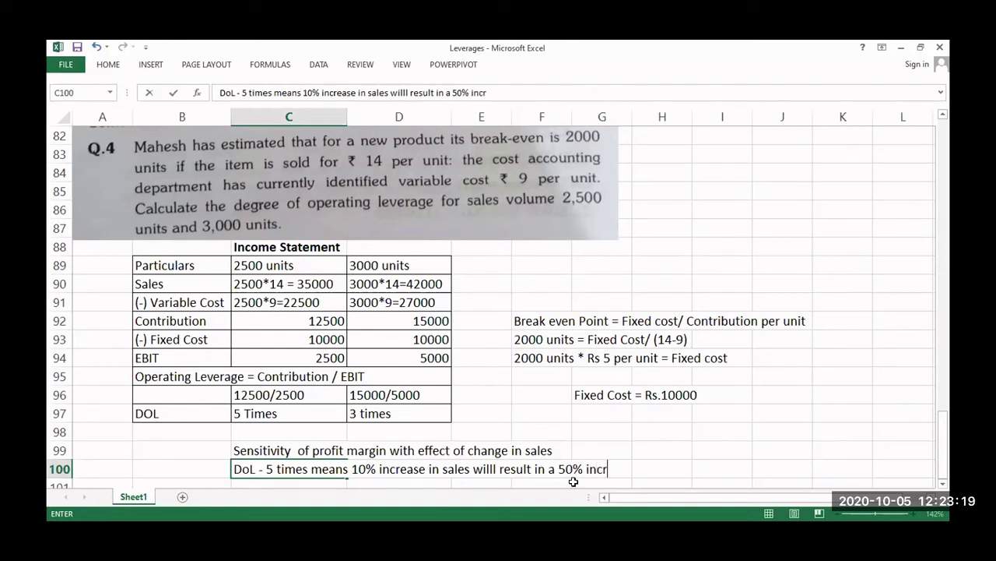
pyautogui.write('ease')
pyautogui.press('BackSpace')
pyautogui.press('BackSpace')
pyautogui.press('BackSpace')
pyautogui.press('BackSpace')
pyautogui.write('ease in')
pyautogui.write('EBIT')
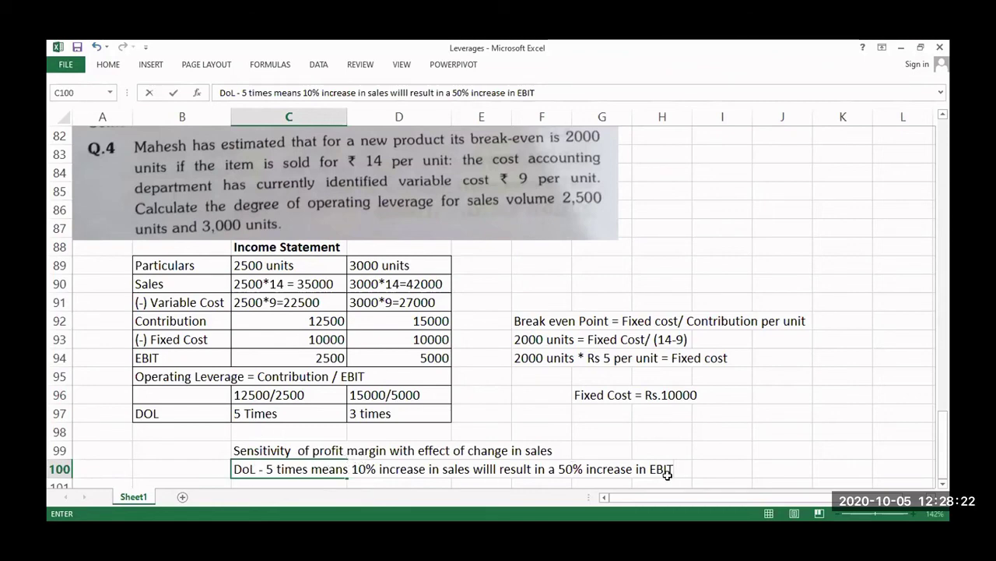
# Step: Commit the C100 note and start C101 with 'DOL - 3 times means 10% increase in sales will result in a'
pyautogui.scroll(-1, 584, 440)
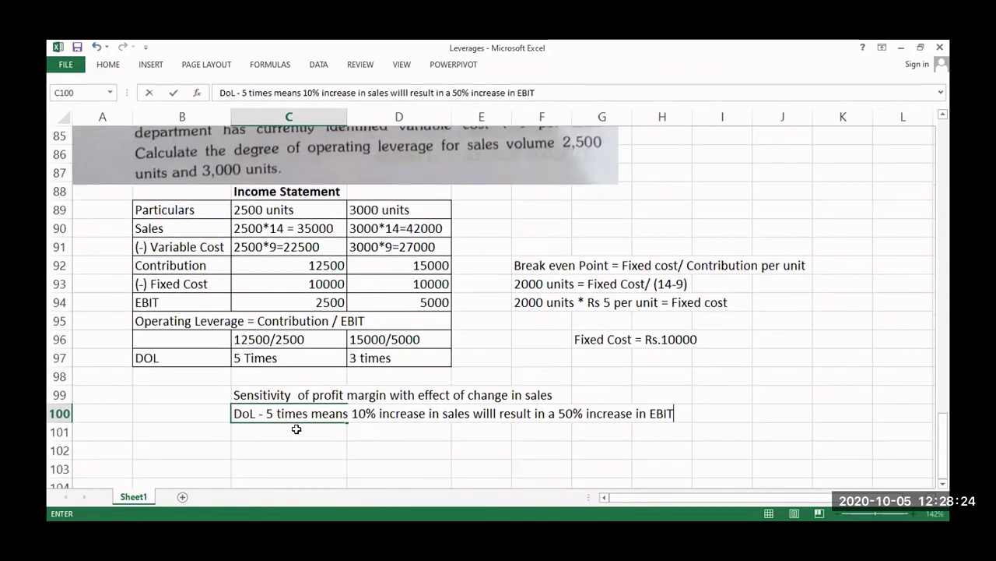
pyautogui.press('Return')
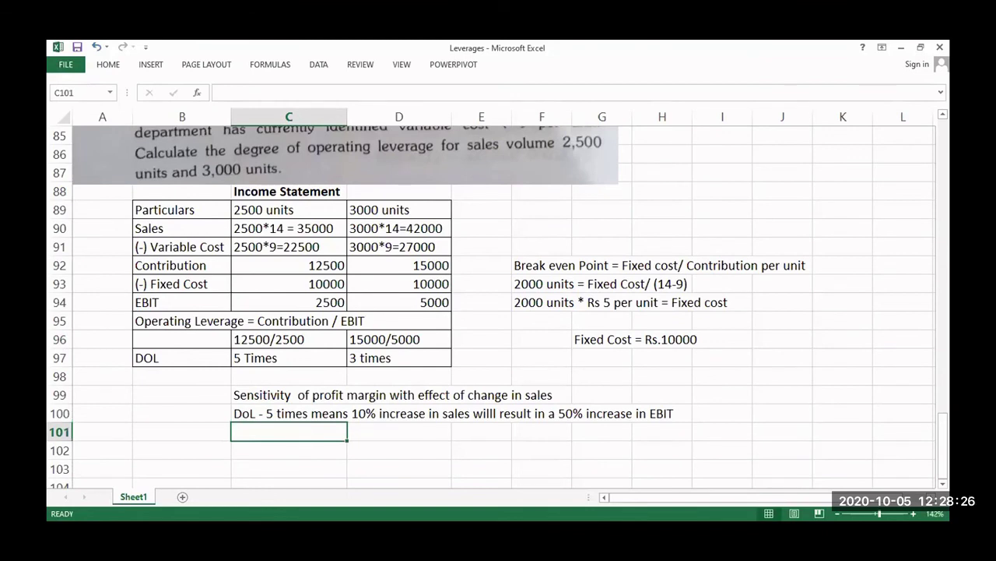
pyautogui.write('D')
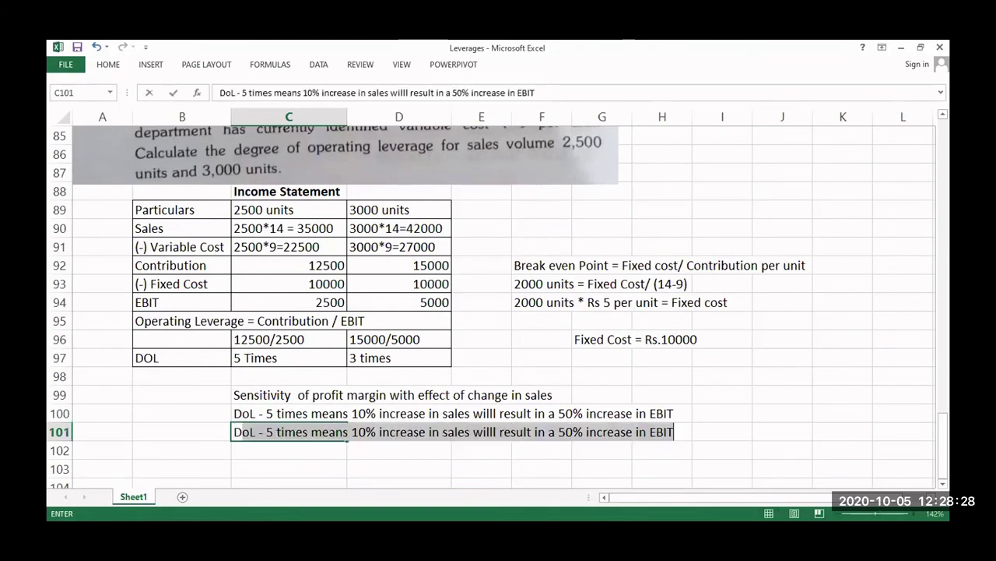
pyautogui.write('OL - ')
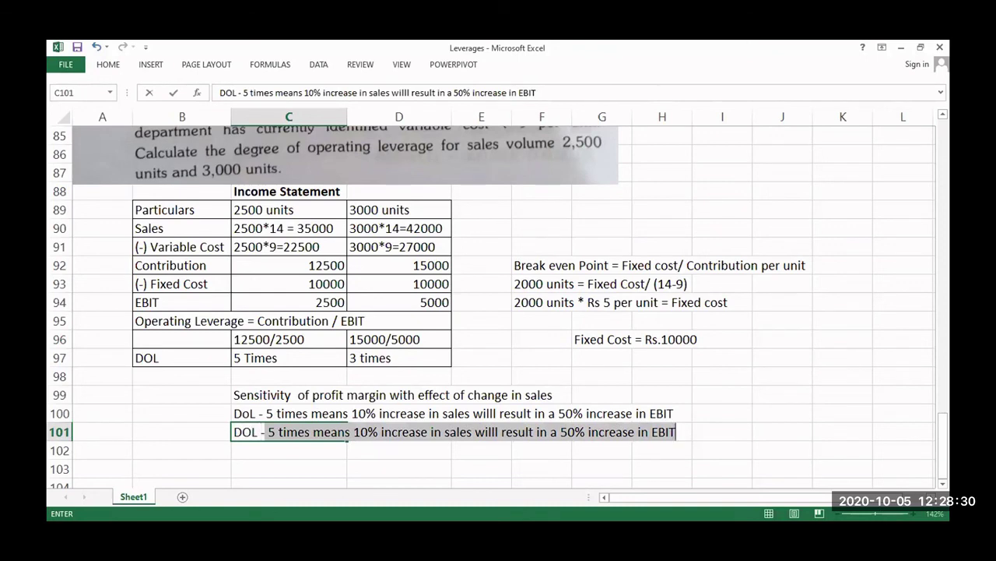
pyautogui.write('3')
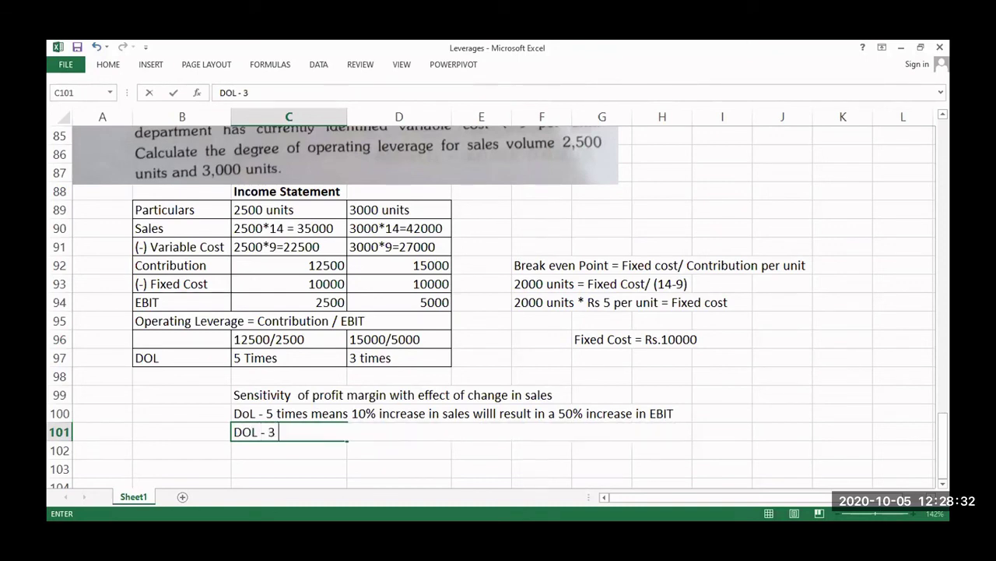
pyautogui.write(' Time')
pyautogui.press('BackSpace')
pyautogui.press('BackSpace')
pyautogui.press('BackSpace')
pyautogui.press('BackSpace')
pyautogui.press('BackSpace')
pyautogui.write('times')
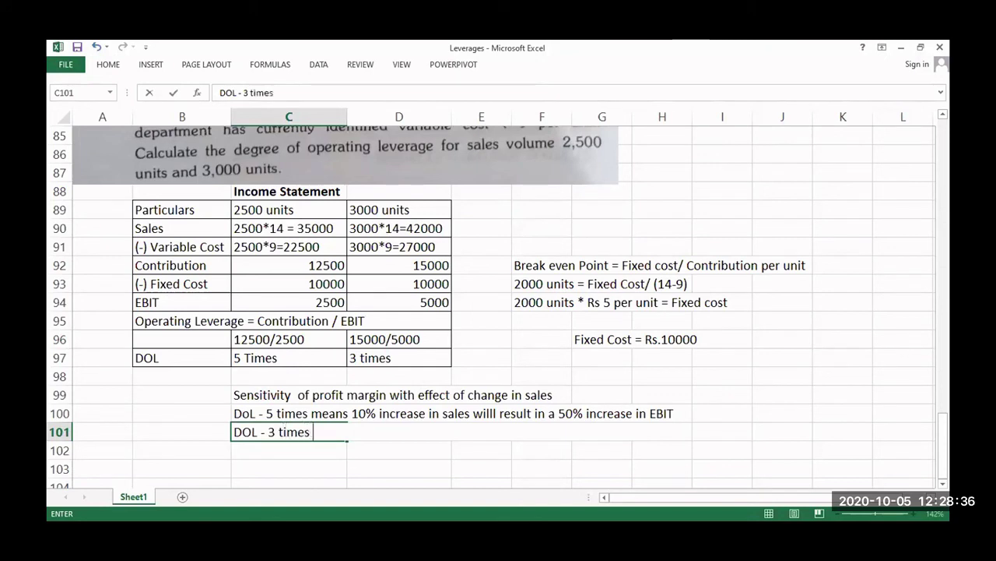
pyautogui.write(' means')
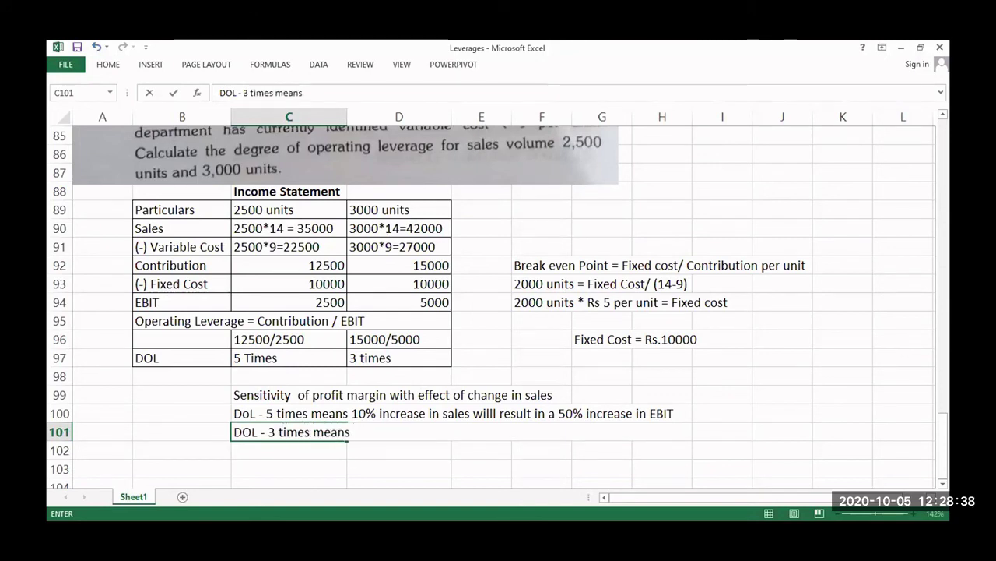
pyautogui.write(' 10% incre')
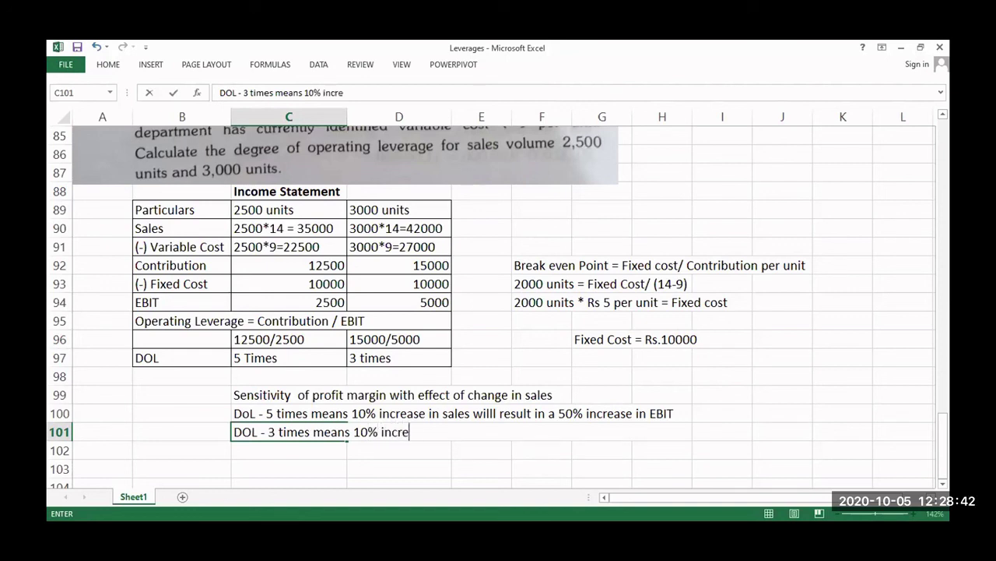
pyautogui.write('ase in sale')
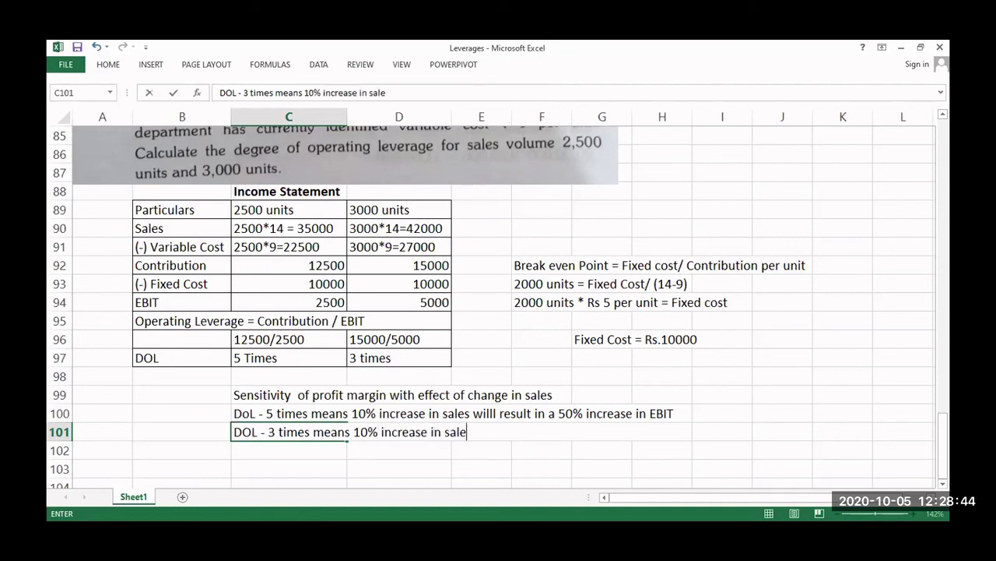
pyautogui.write('s will re')
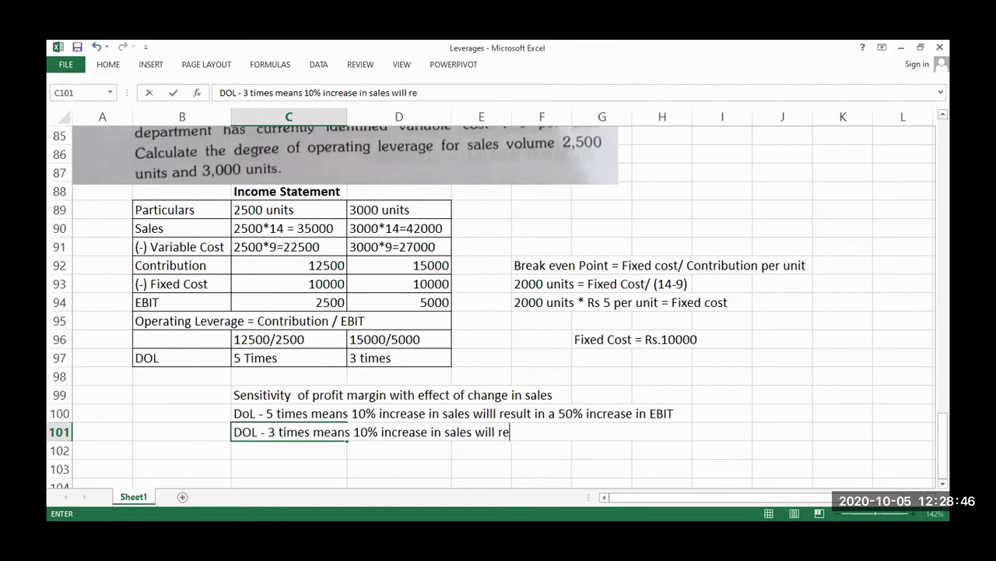
pyautogui.write('sult in a')
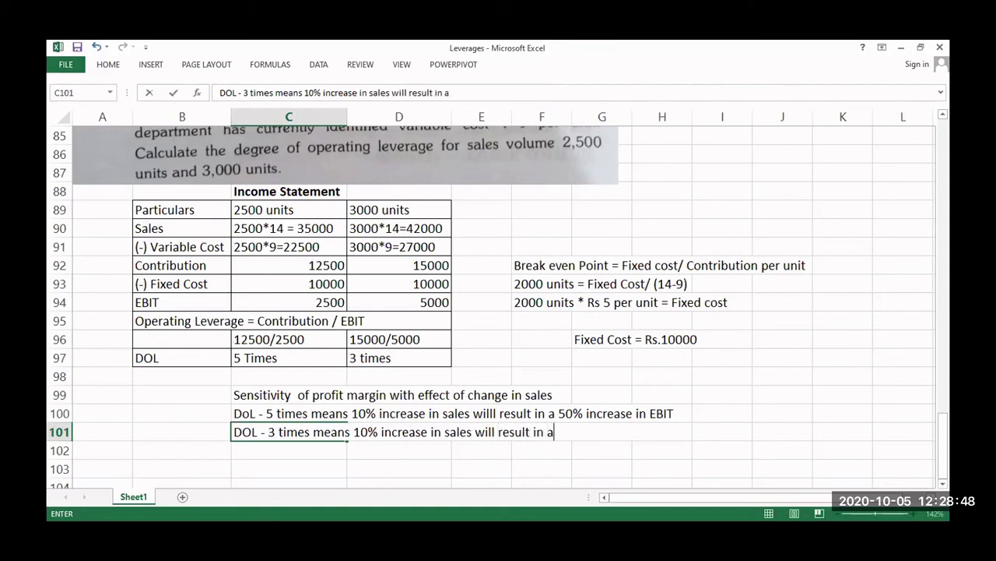